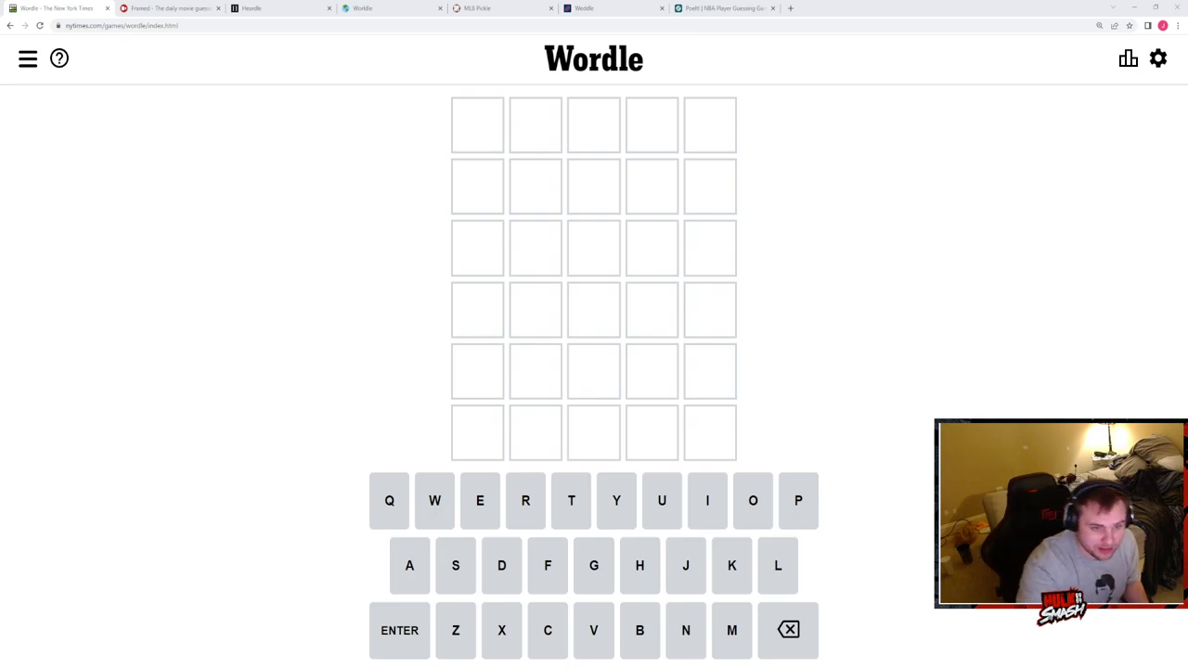
# Step: Submit ROUTE as the first Wordle guess
pyautogui.click(525, 500)
pyautogui.click(752, 500)
pyautogui.click(661, 500)
pyautogui.click(570, 500)
pyautogui.click(480, 500)
pyautogui.click(400, 630)
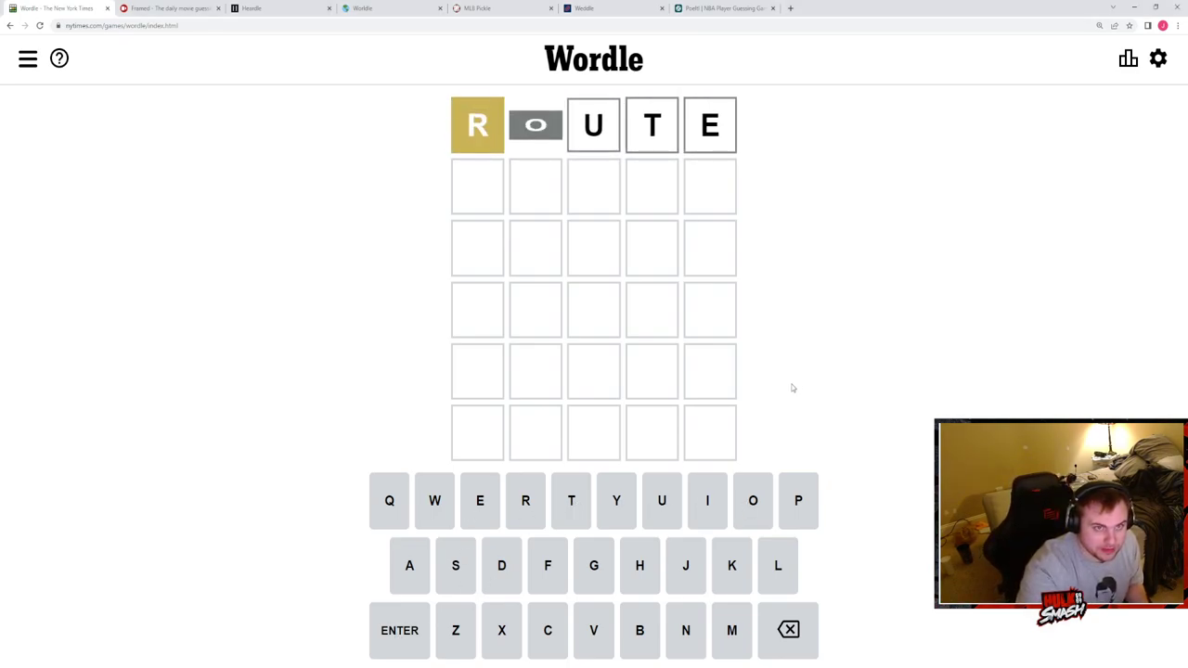
# Step: Submit CHAIN as the second Wordle guess
pyautogui.click(548, 630)
pyautogui.click(640, 565)
pyautogui.click(409, 565)
pyautogui.click(707, 500)
pyautogui.click(685, 630)
pyautogui.click(399, 630)
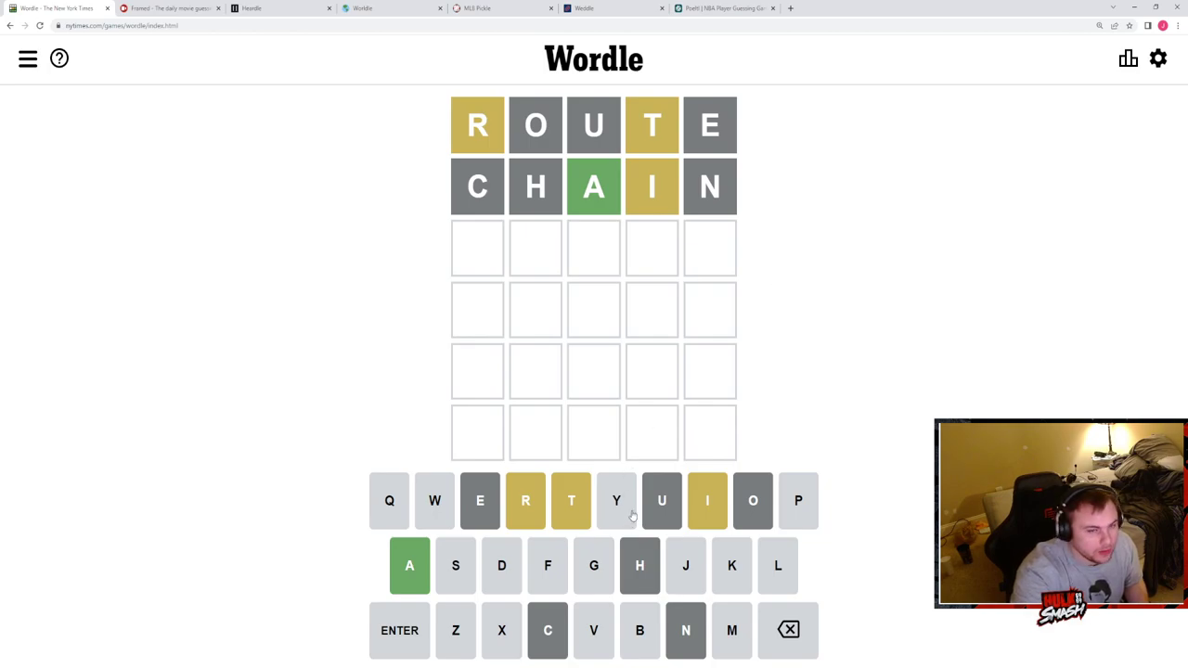
# Step: After fixing false starts, submit TRAIL as the third guess and begin the fourth with T
pyautogui.click(569, 501)
pyautogui.click(417, 565)
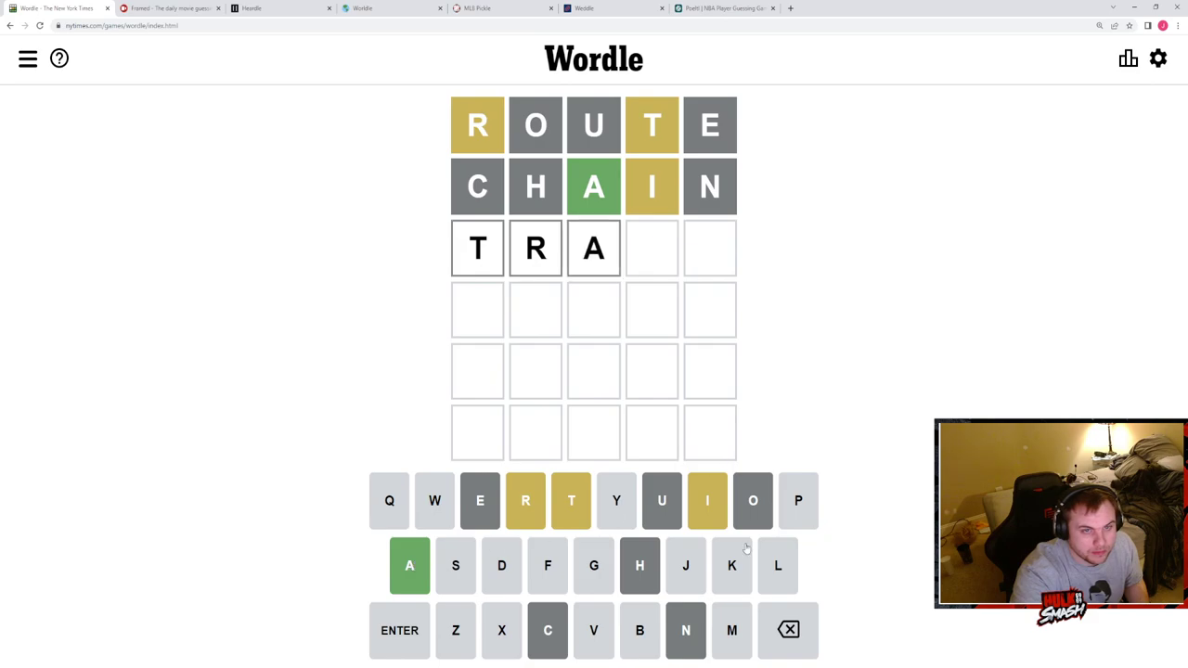
pyautogui.press('BackSpace')
pyautogui.press('BackSpace')
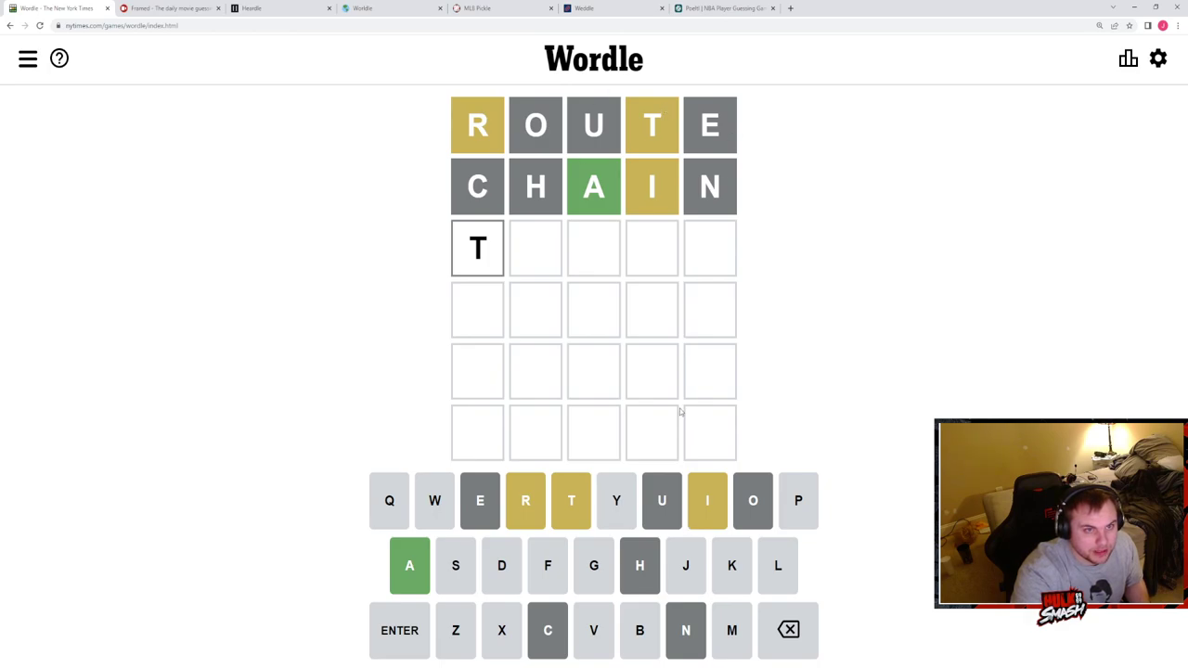
pyautogui.click(787, 630)
pyautogui.click(525, 500)
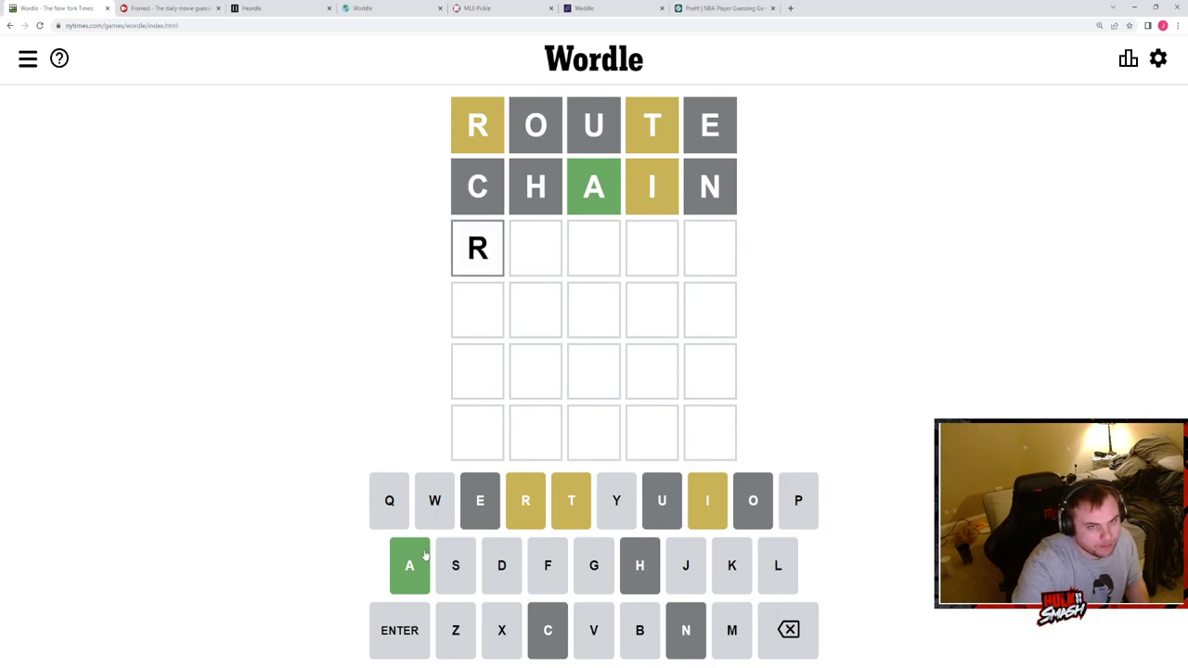
pyautogui.click(788, 631)
pyautogui.click(571, 500)
pyautogui.click(525, 500)
pyautogui.click(409, 565)
pyautogui.click(703, 502)
pyautogui.click(778, 565)
pyautogui.click(399, 630)
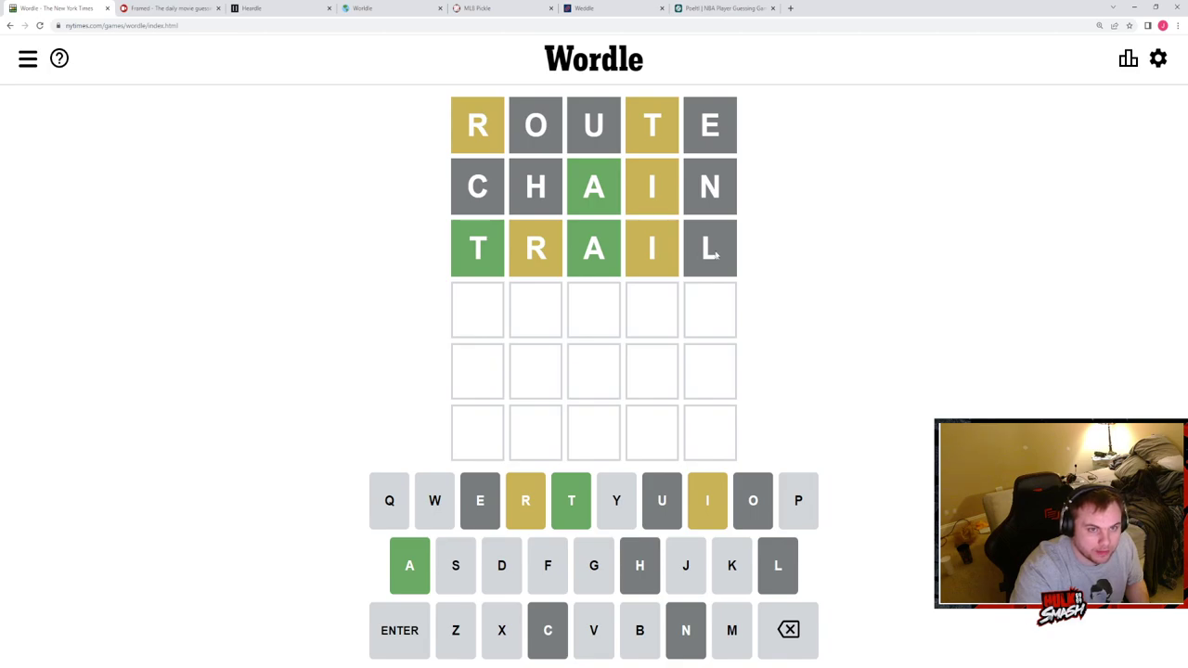
pyautogui.click(570, 501)
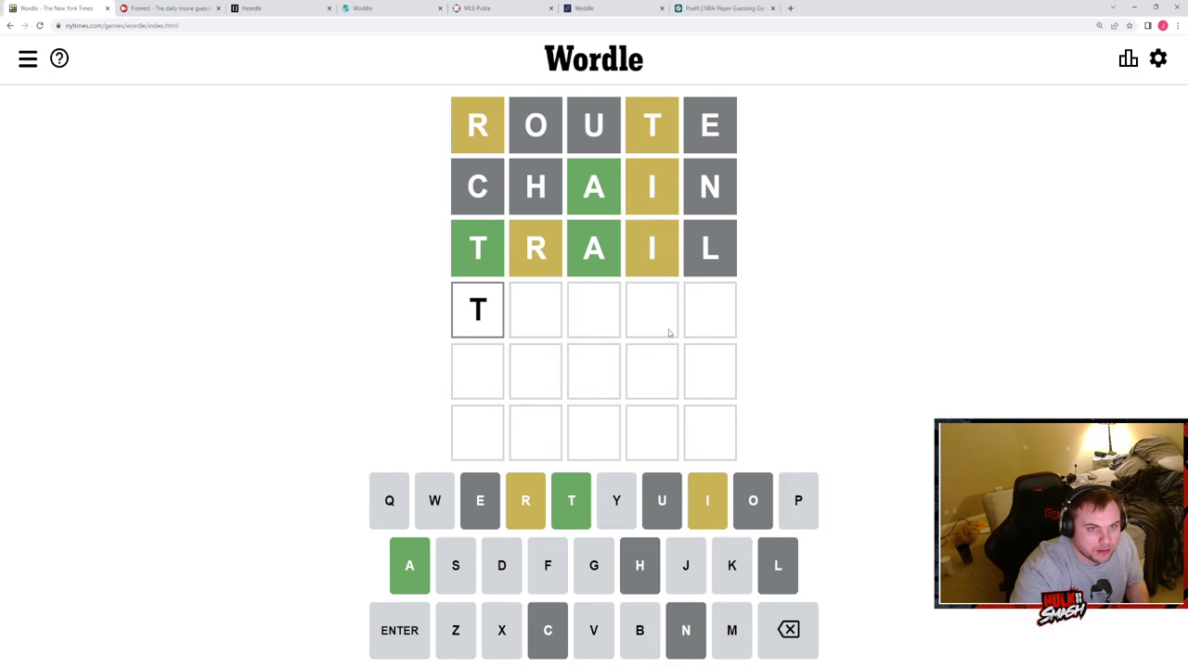
# Step: Submit TIARS as the fourth guess, scoring four greens
pyautogui.click(698, 502)
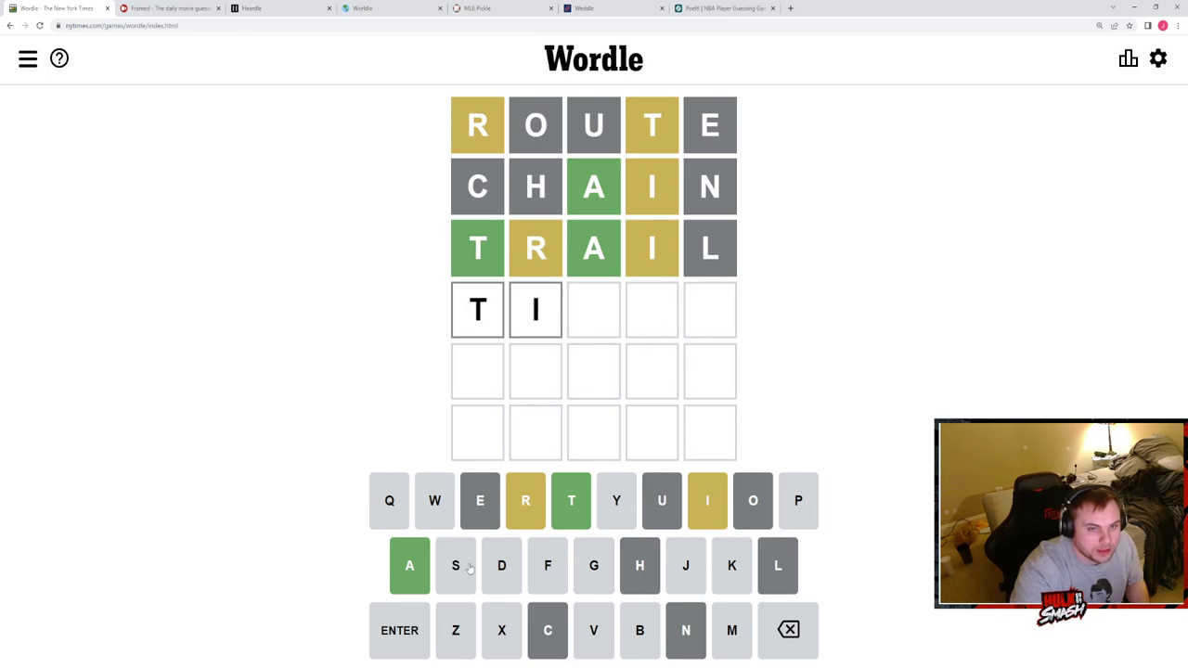
pyautogui.click(422, 572)
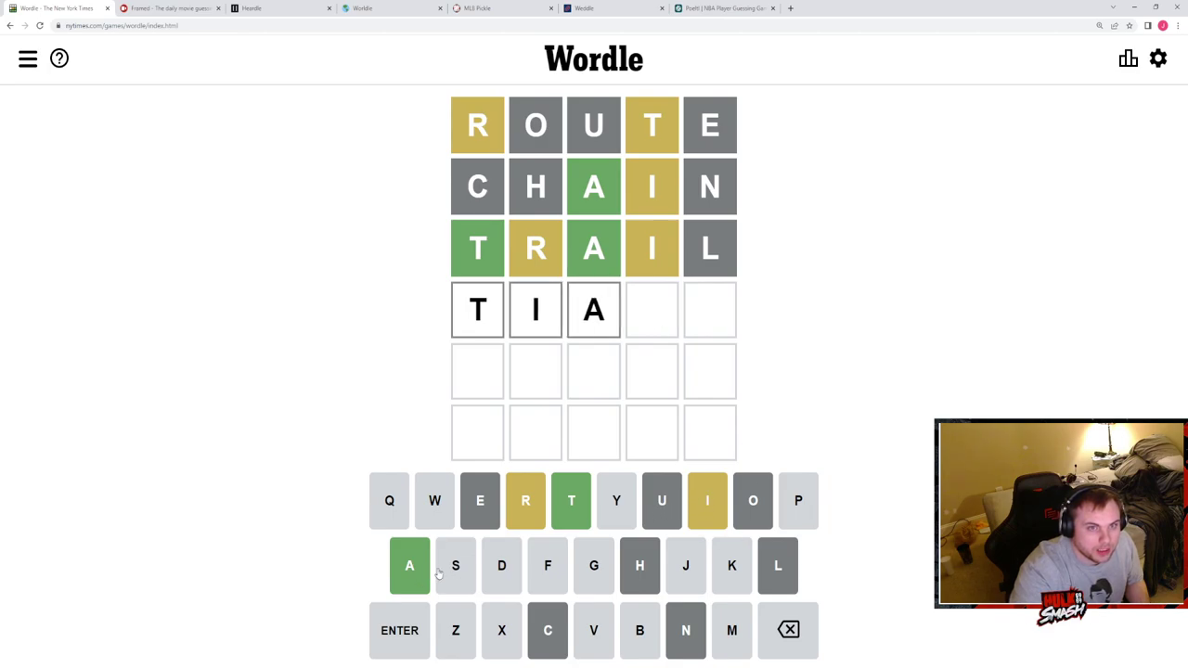
pyautogui.click(531, 502)
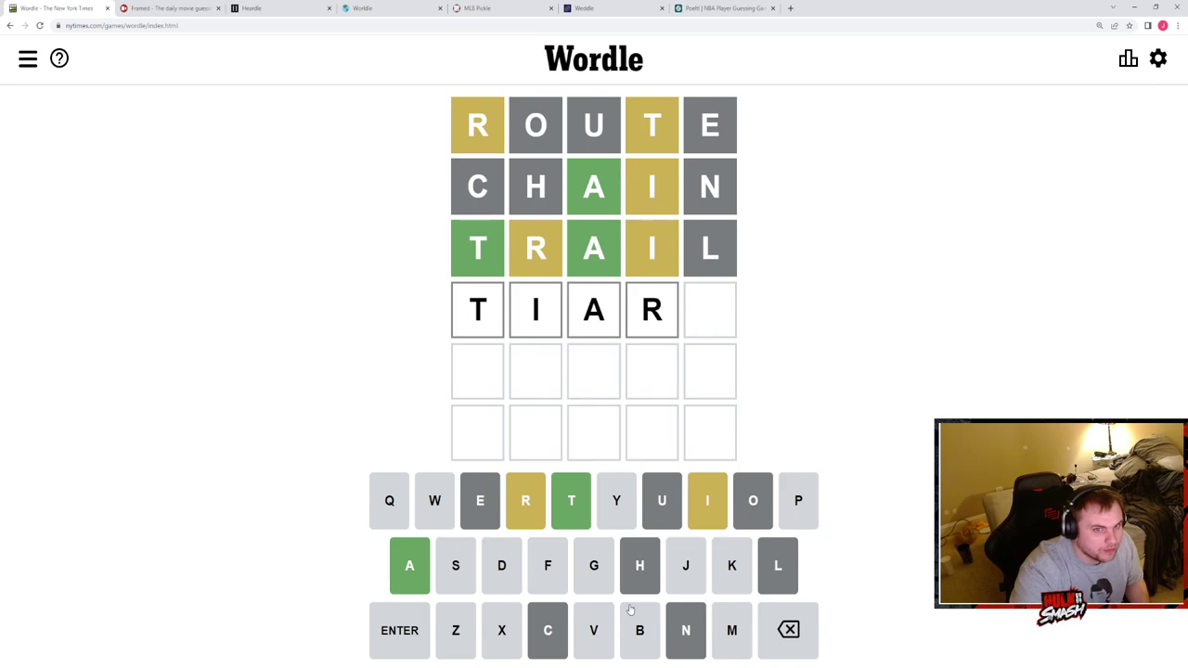
pyautogui.click(456, 566)
pyautogui.click(400, 630)
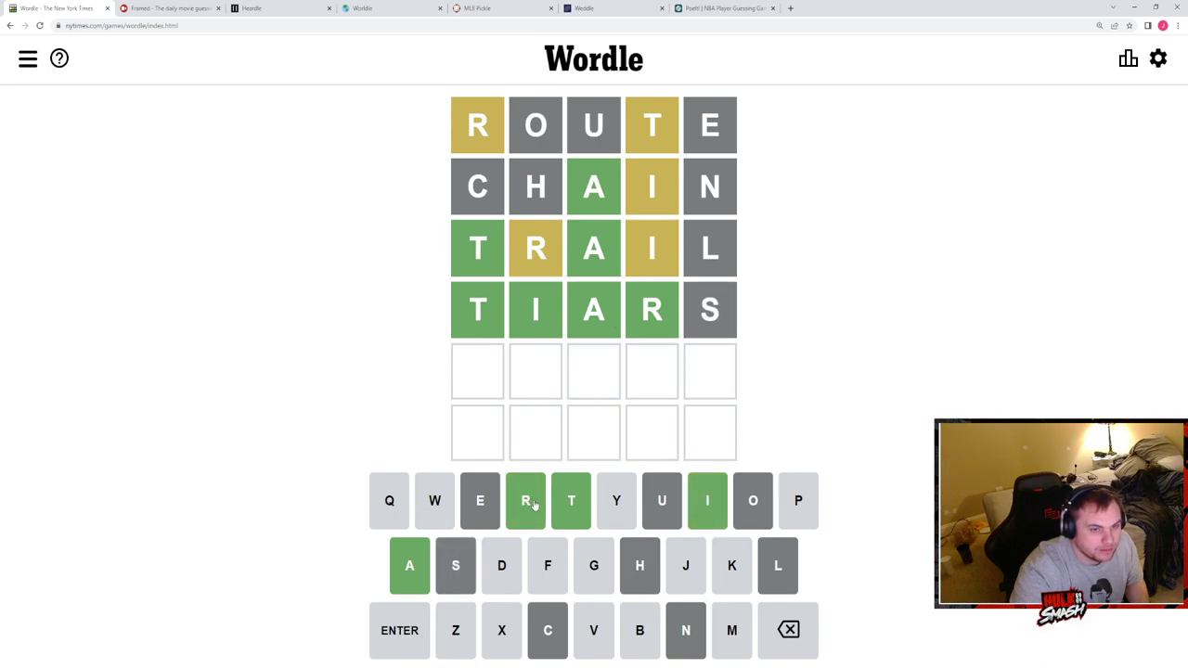
# Step: Start the fifth guess with TIAR, then remove the Y after TIARY is rejected
pyautogui.click(571, 501)
pyautogui.click(707, 501)
pyautogui.click(409, 566)
pyautogui.click(519, 515)
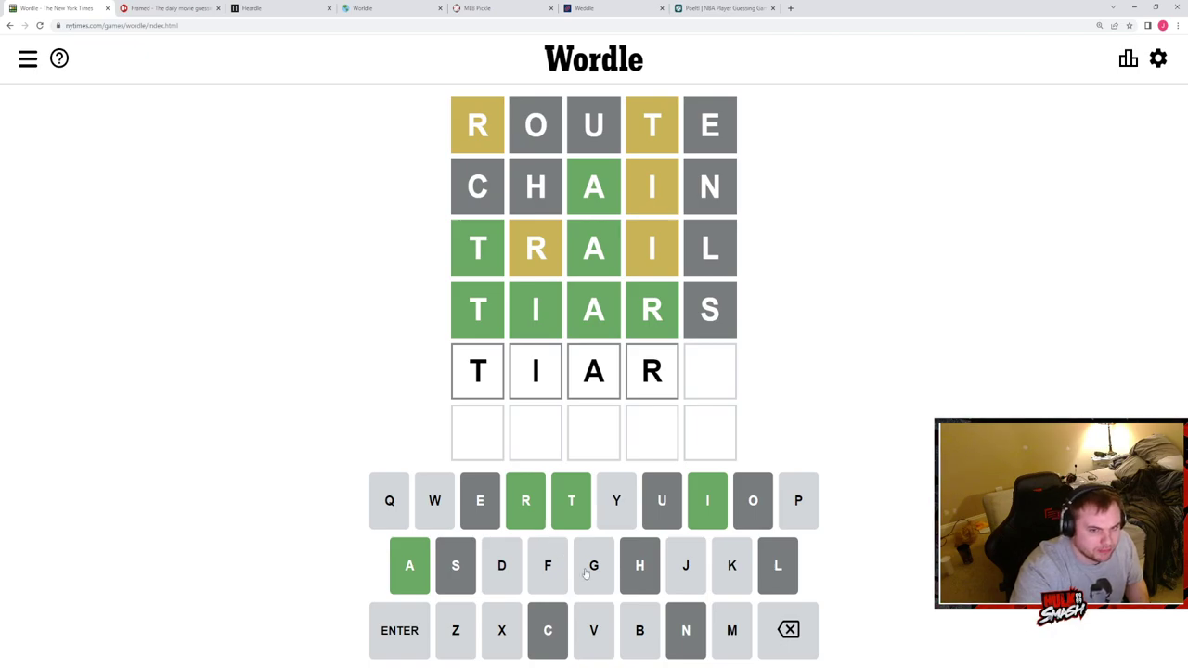
pyautogui.click(616, 506)
pyautogui.click(399, 635)
pyautogui.click(786, 635)
# Step: Try TIARD and TIARP, removing each rejected final letter
pyautogui.click(501, 566)
pyautogui.click(399, 630)
pyautogui.click(787, 630)
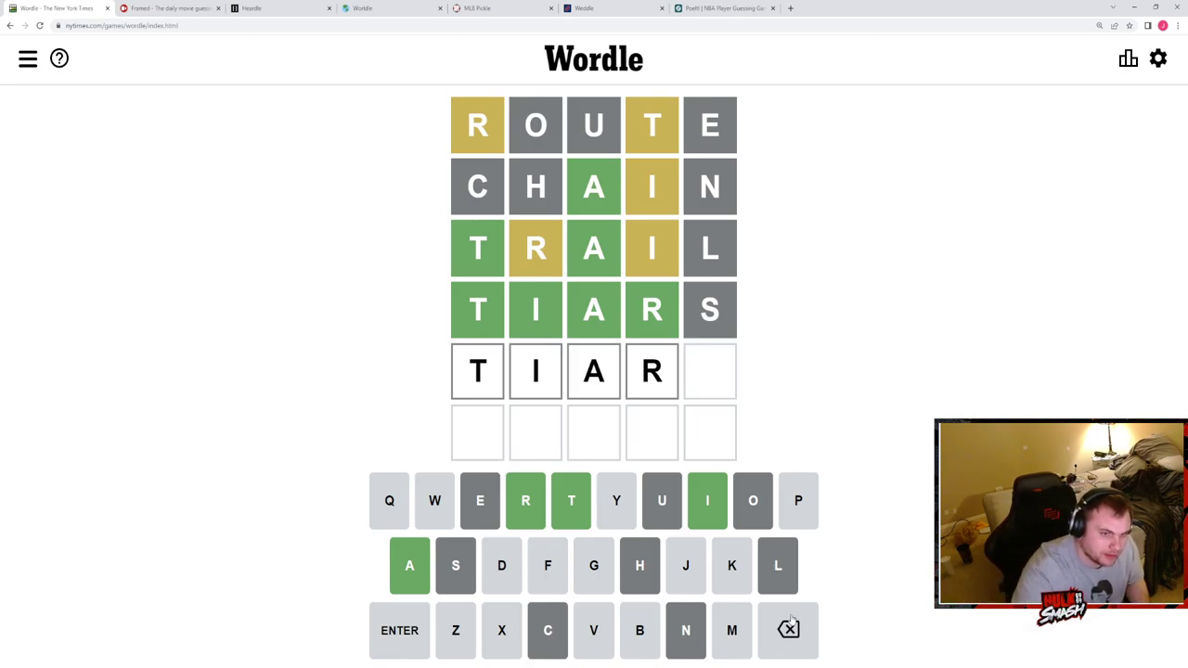
pyautogui.click(797, 501)
pyautogui.click(400, 630)
pyautogui.click(787, 630)
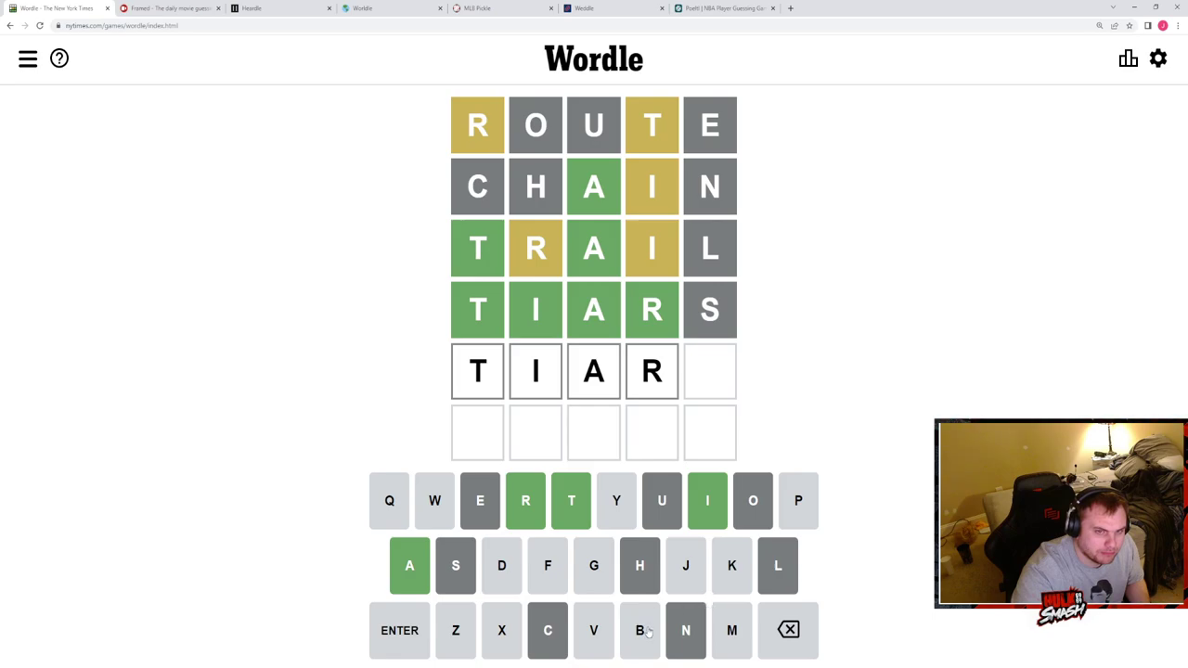
# Step: Try TIARI and TIART, both rejected, then submit TIARA to solve the puzzle
pyautogui.click(709, 501)
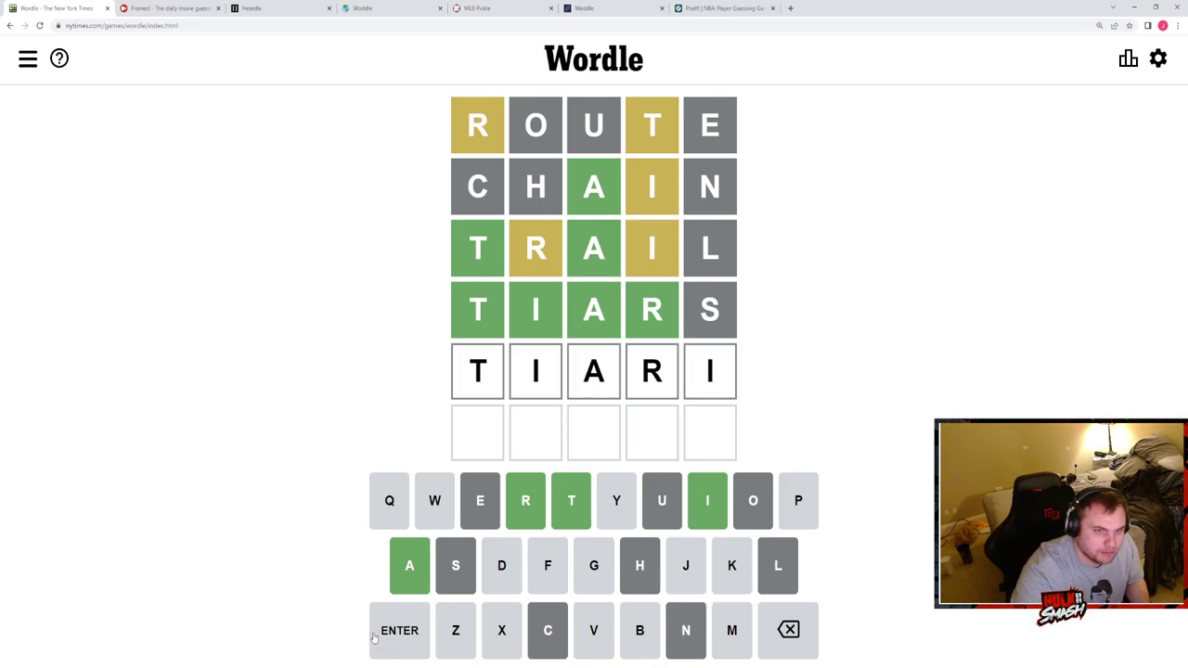
pyautogui.click(399, 630)
pyautogui.click(787, 630)
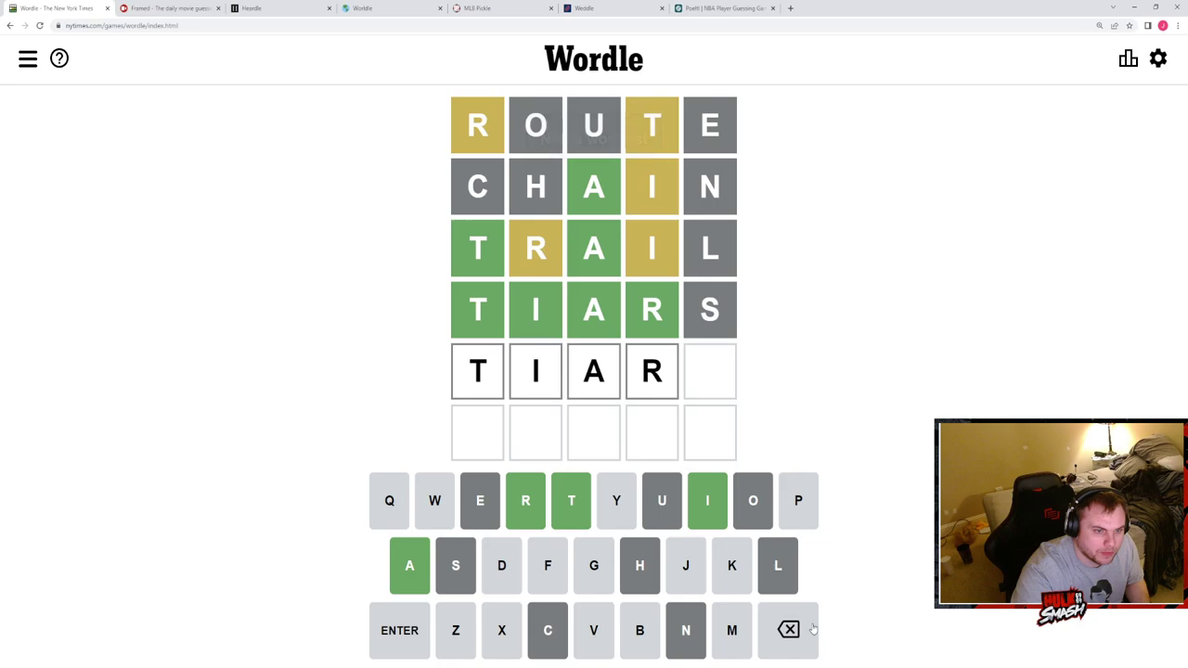
pyautogui.click(572, 500)
pyautogui.press('Return')
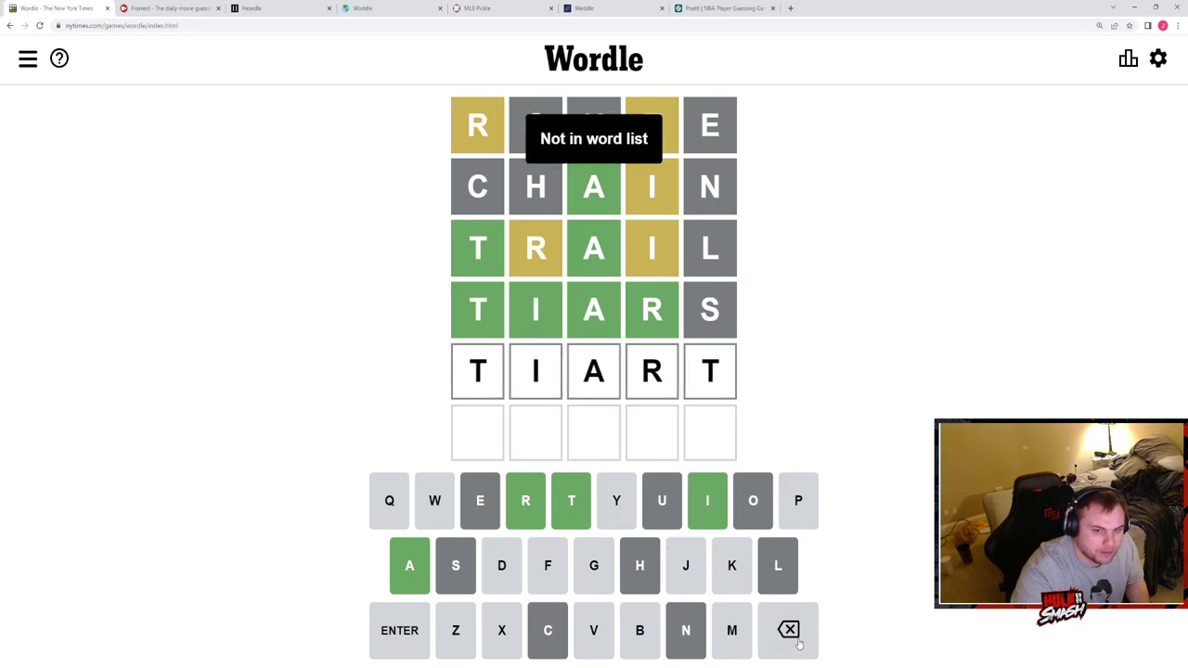
pyautogui.click(798, 640)
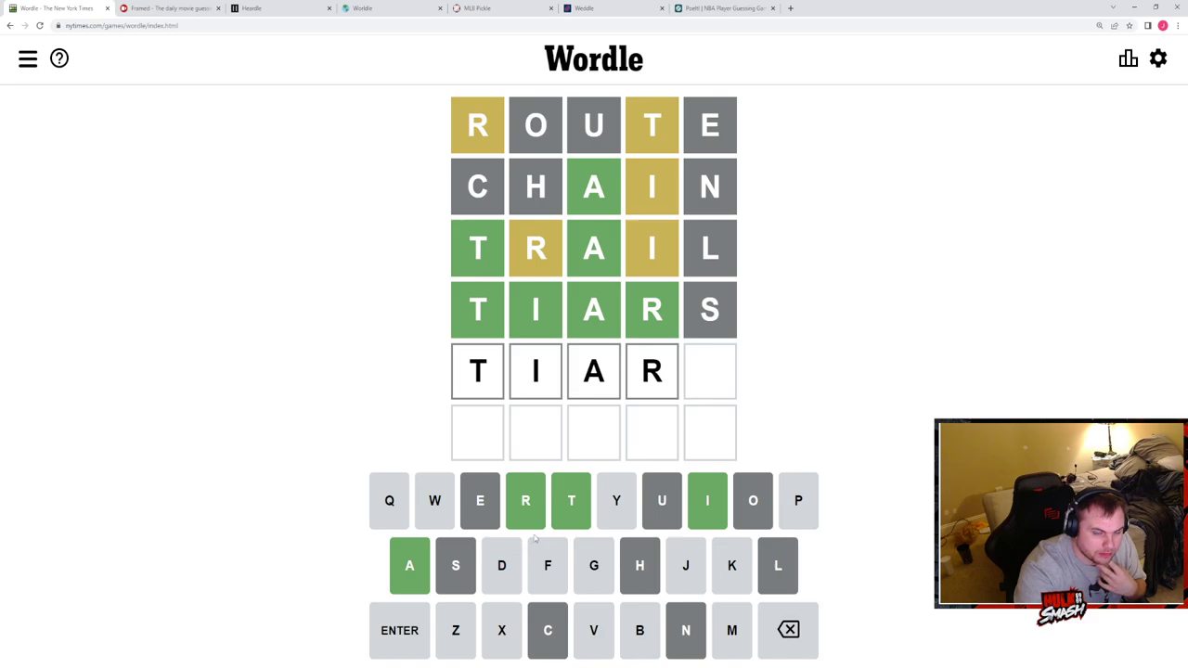
pyautogui.click(409, 565)
pyautogui.click(399, 630)
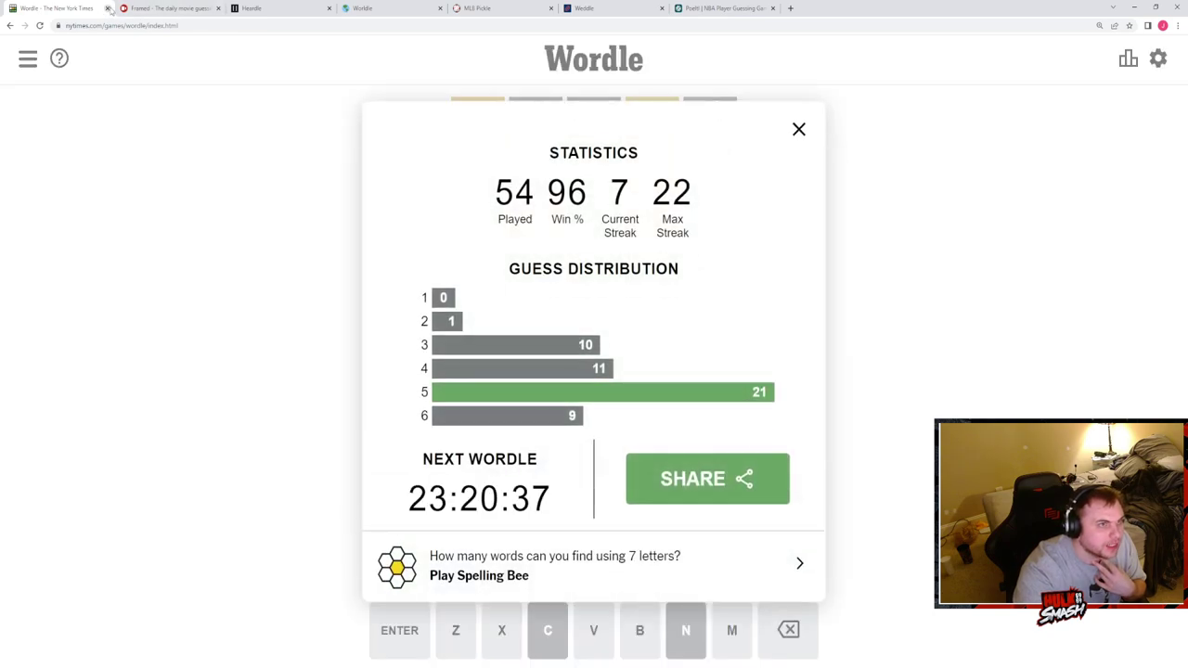
# Step: Dismiss the Wordle statistics and close the Wordle tab, leaving Framed showing
pyautogui.click(798, 129)
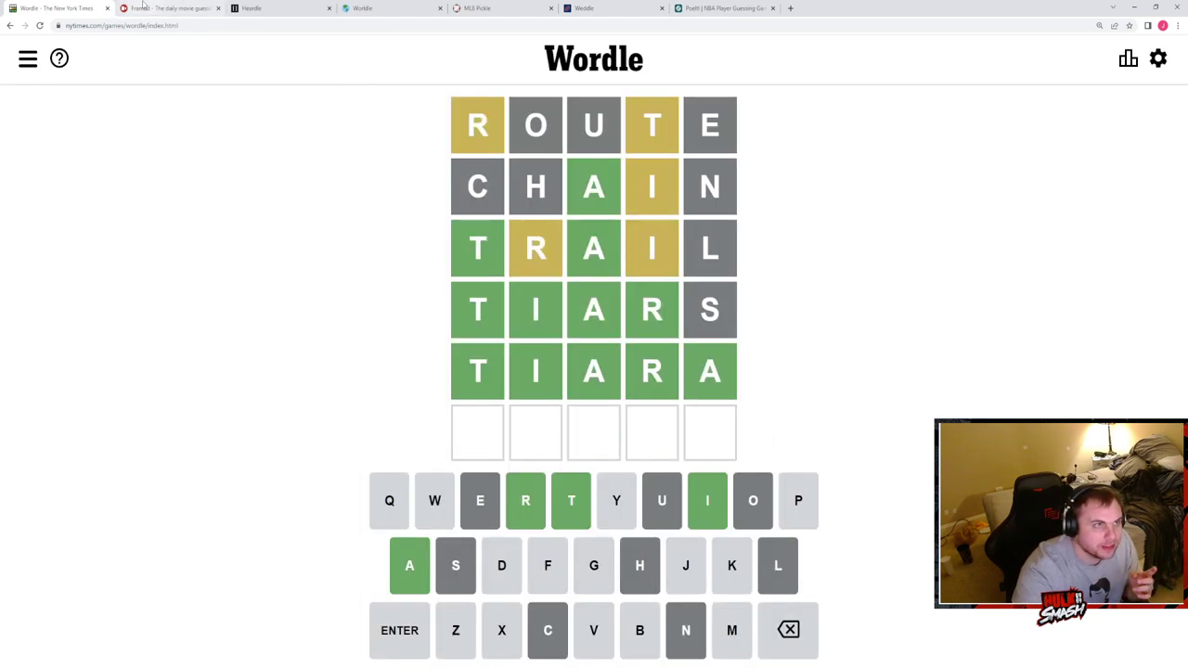
pyautogui.click(108, 8)
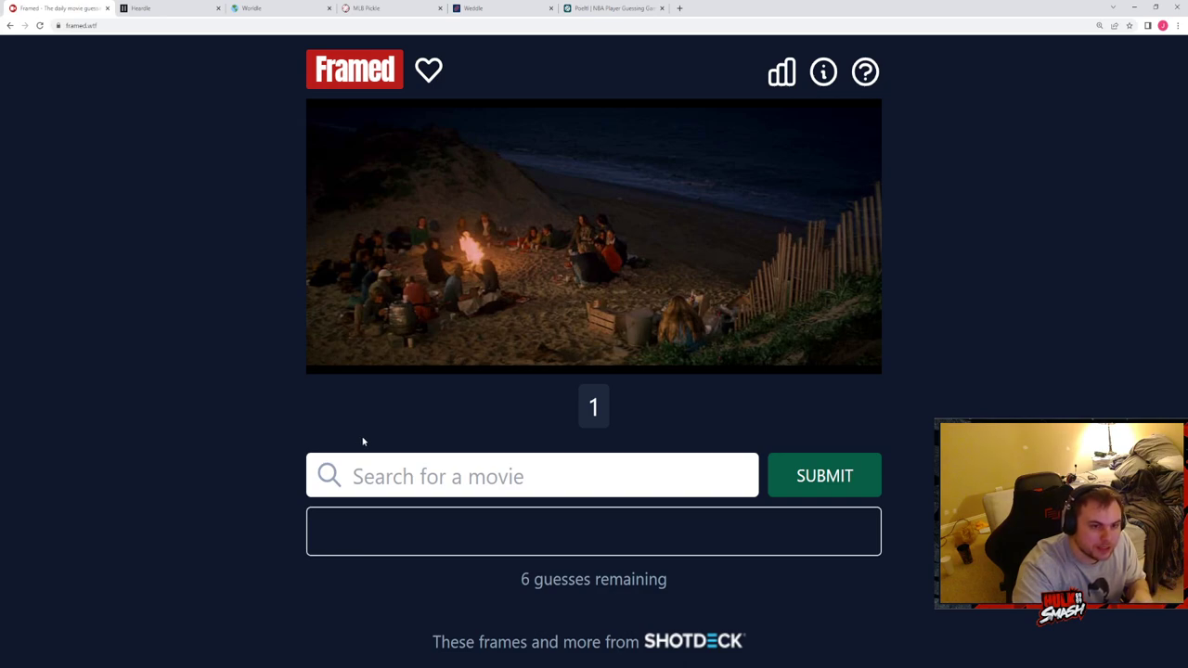
# Step: Zoom in to study the still, then submit Justice League as the first Framed guess
pyautogui.click(419, 476)
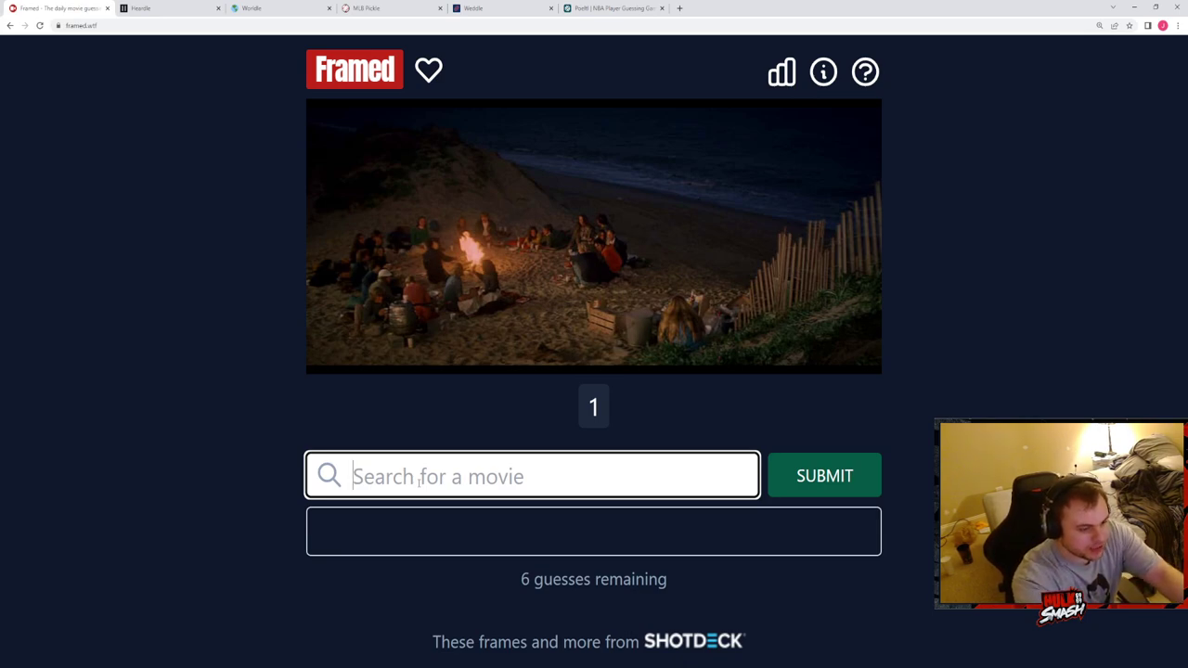
pyautogui.write('ka')
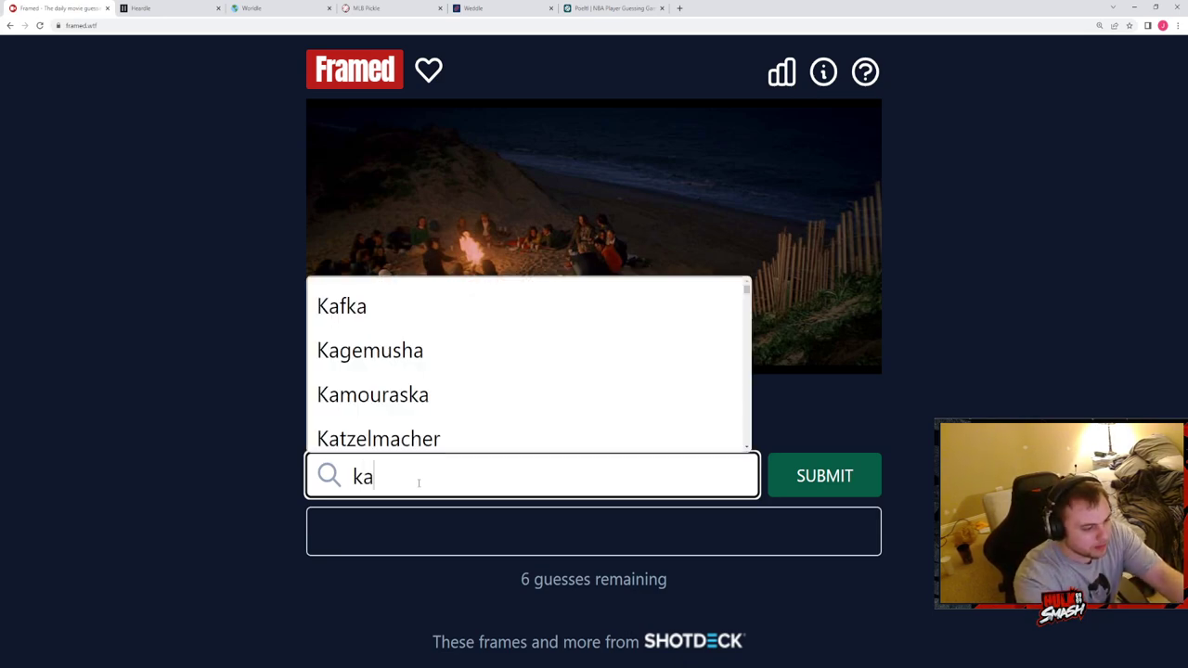
pyautogui.write('rate')
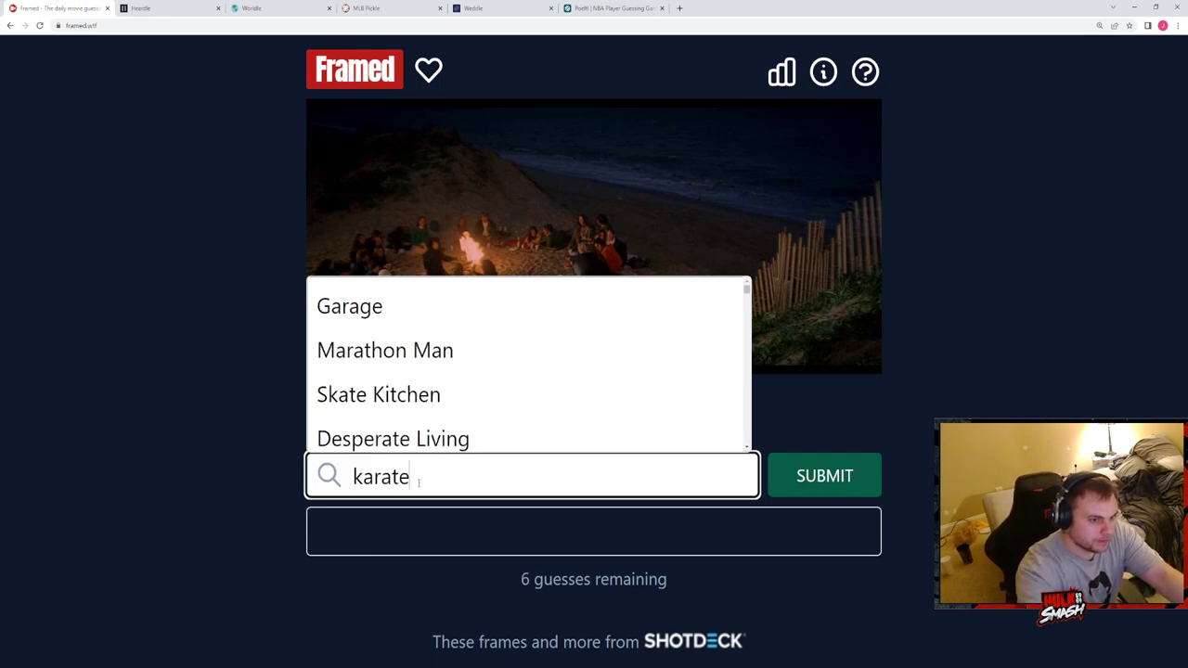
pyautogui.write(' kid')
pyautogui.press('BackSpace')
pyautogui.press('BackSpace')
pyautogui.press('BackSpace')
pyautogui.press('BackSpace')
pyautogui.press('BackSpace')
pyautogui.press('BackSpace')
pyautogui.press('BackSpace')
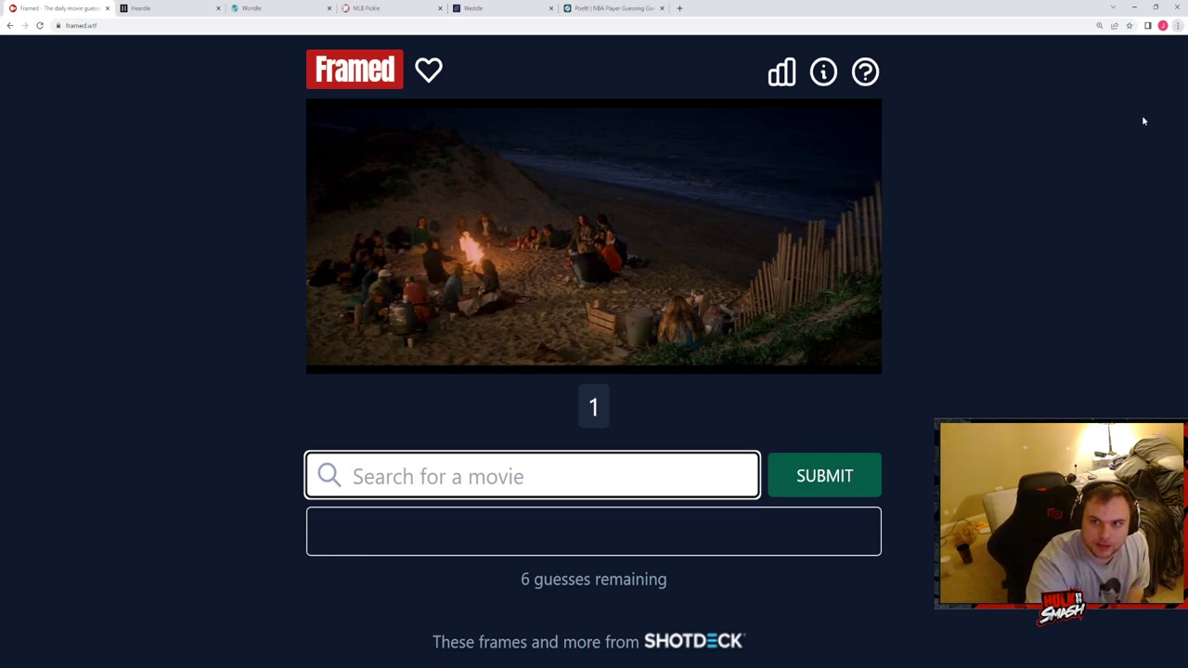
pyautogui.hotkey('ctrl', '+')
pyautogui.hotkey('ctrl', '+')
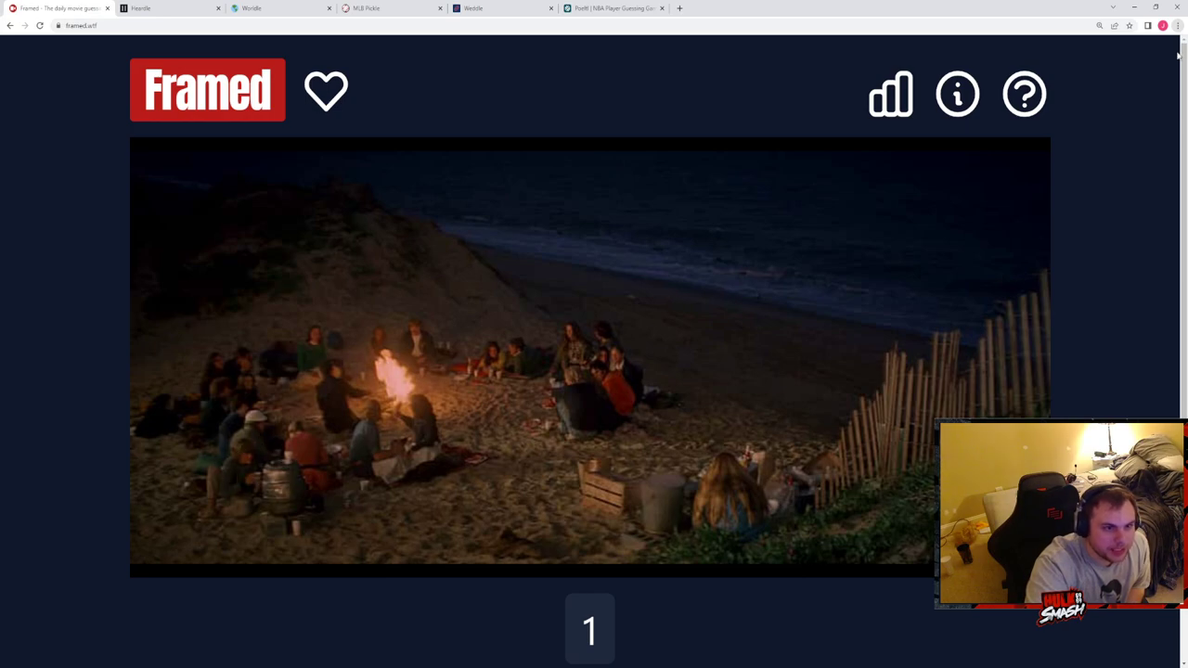
pyautogui.hotkey('ctrl', '-')
pyautogui.hotkey('ctrl', '-')
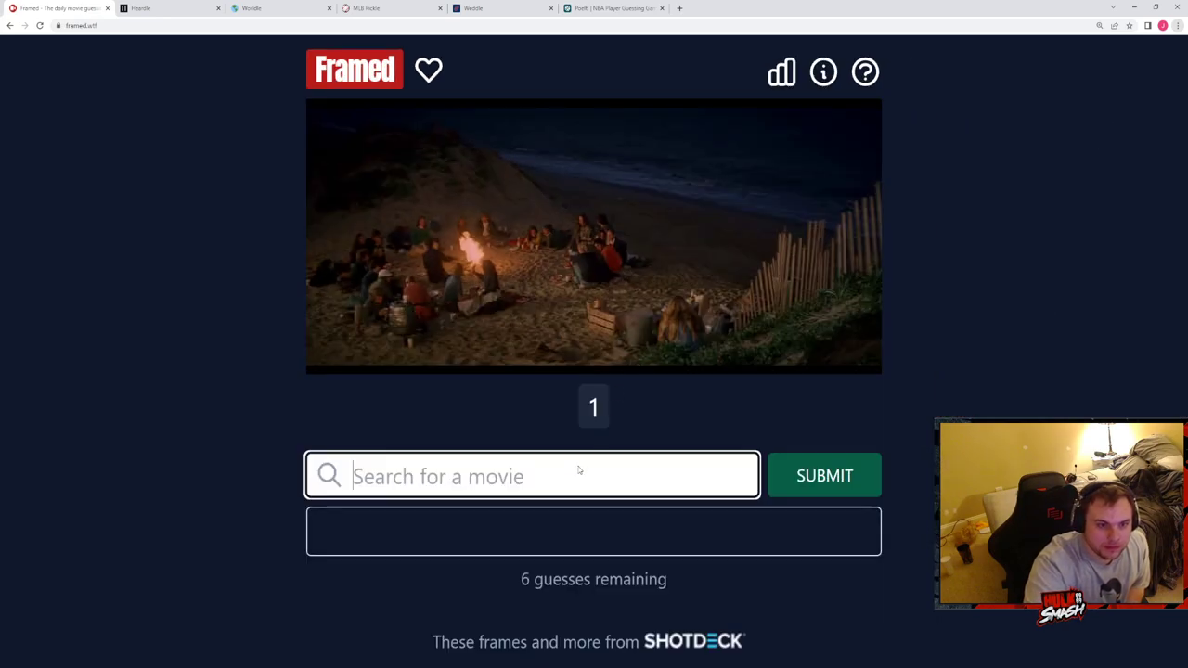
pyautogui.write('just gg')
pyautogui.press('BackSpace')
pyautogui.write('o')
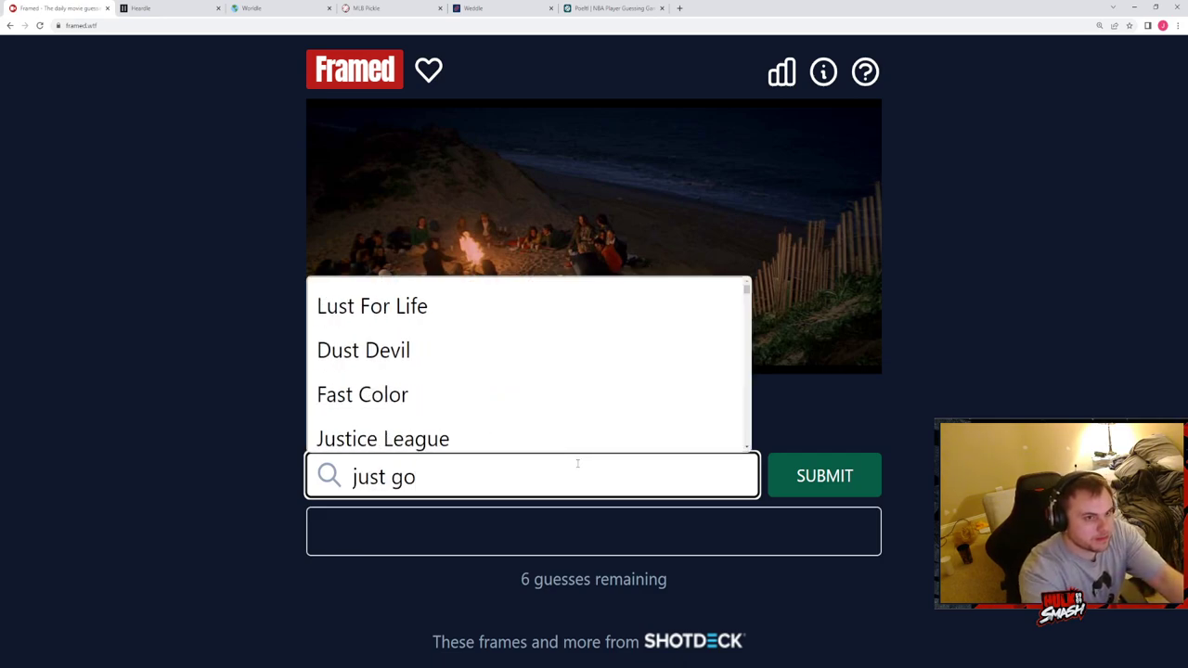
pyautogui.click(520, 438)
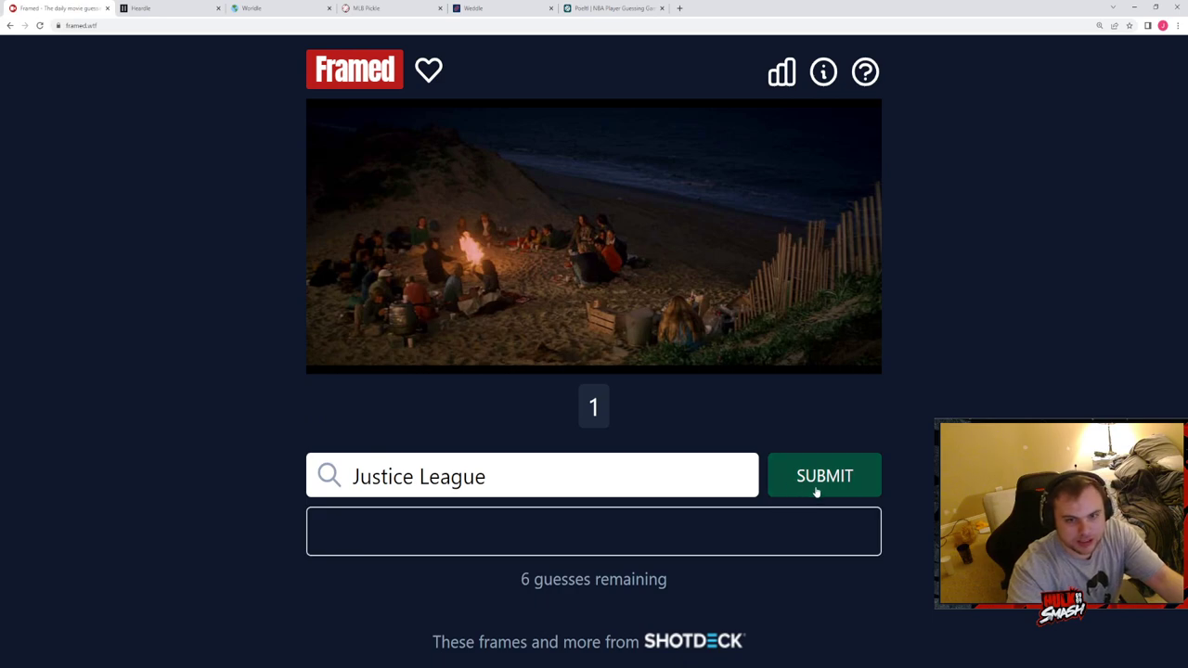
pyautogui.click(824, 475)
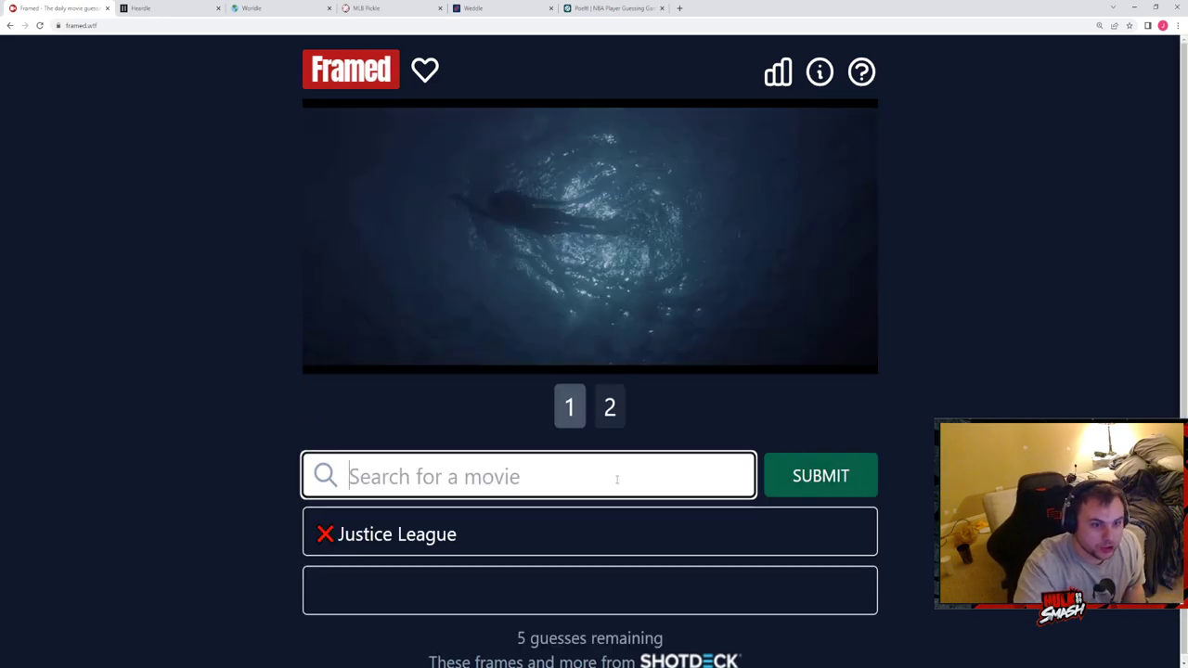
pyautogui.write('jaws')
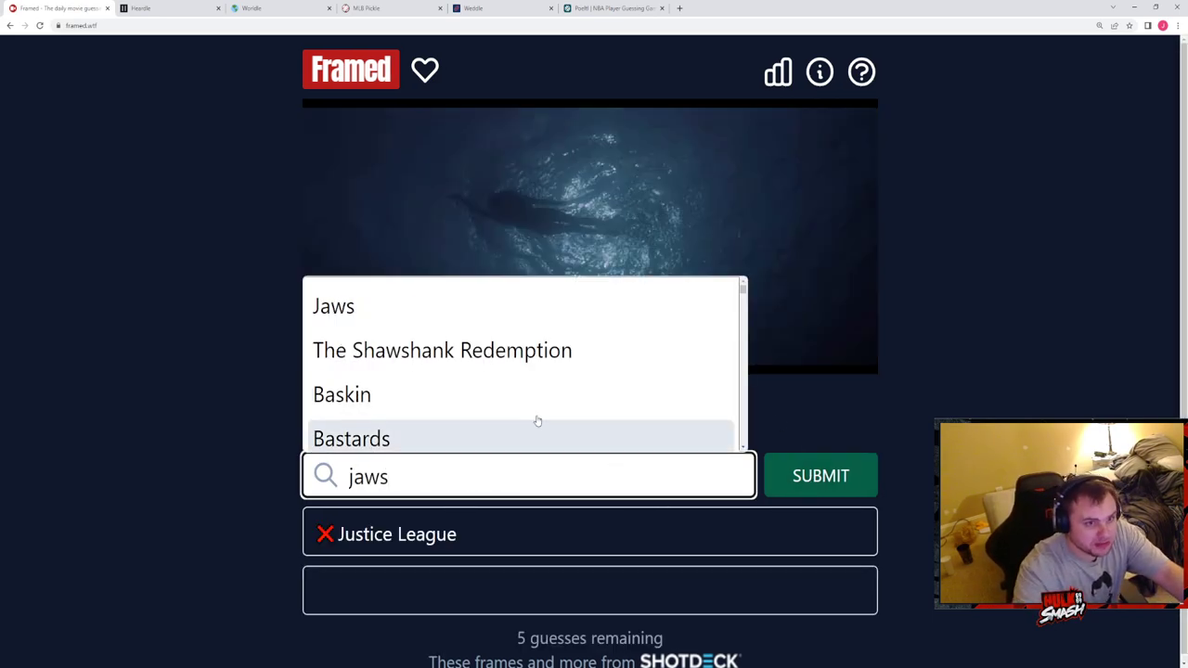
# Step: Submit Jaws as the correct answer, then browse the six revealed frames
pyautogui.click(362, 306)
pyautogui.click(819, 475)
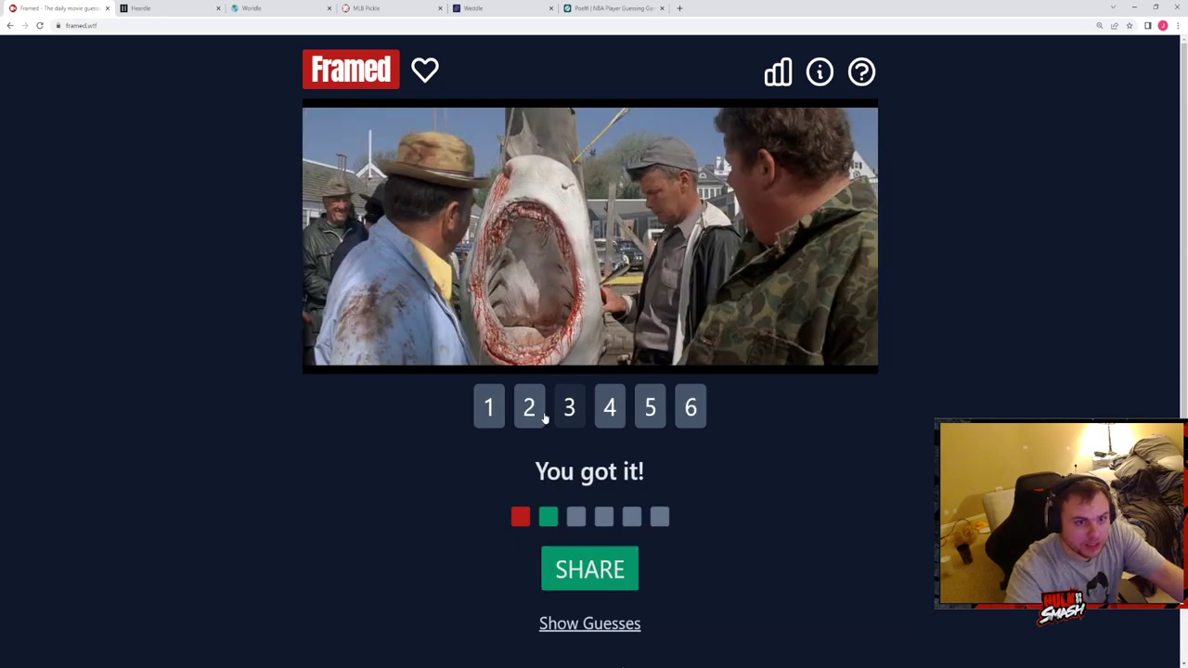
pyautogui.click(569, 408)
pyautogui.click(608, 408)
pyautogui.click(649, 409)
pyautogui.click(691, 408)
pyautogui.click(529, 409)
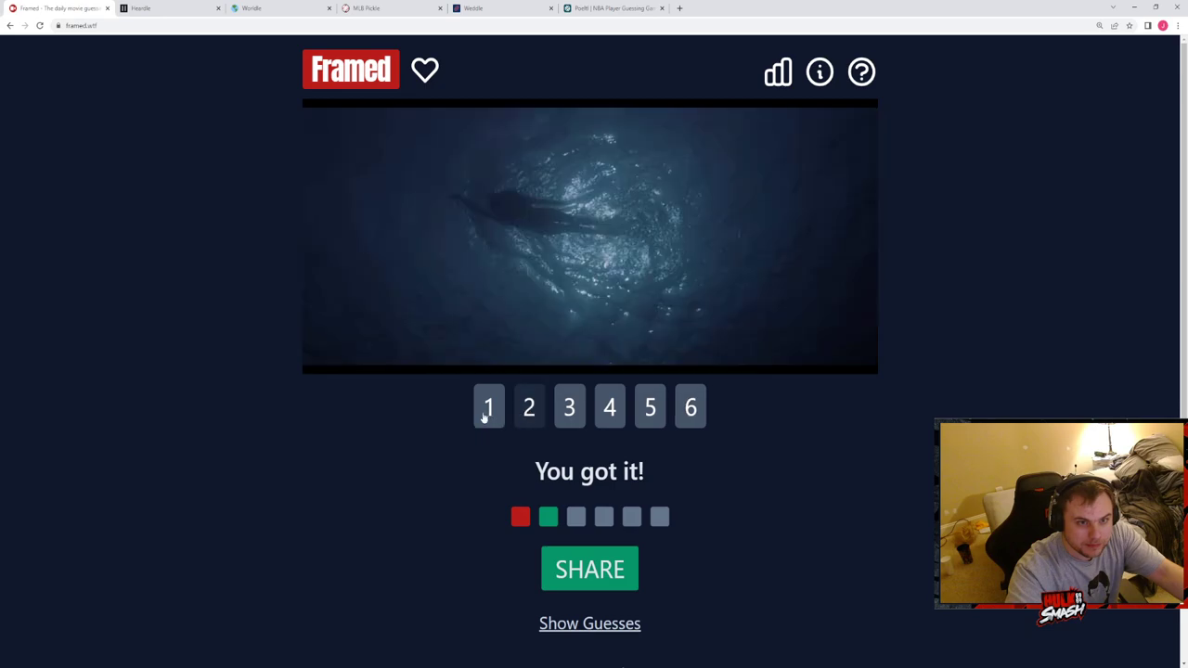
pyautogui.click(489, 409)
pyautogui.click(529, 408)
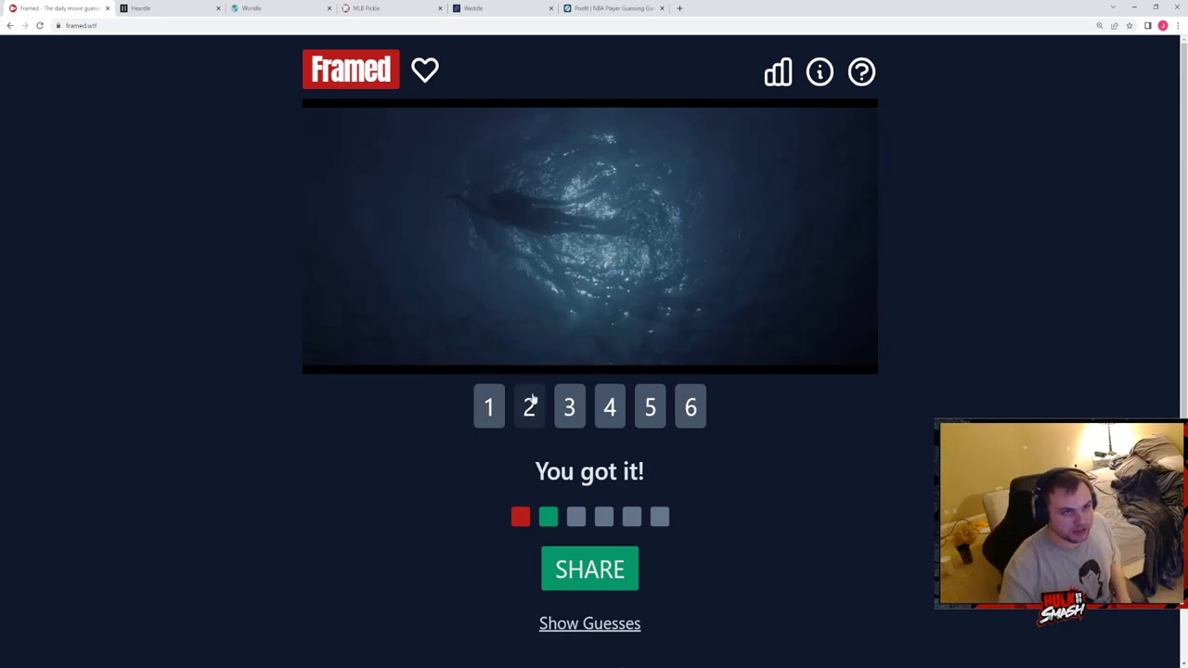
# Step: Close Framed, play the Heardle clip, and submit the wrong guess Wizkid - No Stress
pyautogui.click(107, 8)
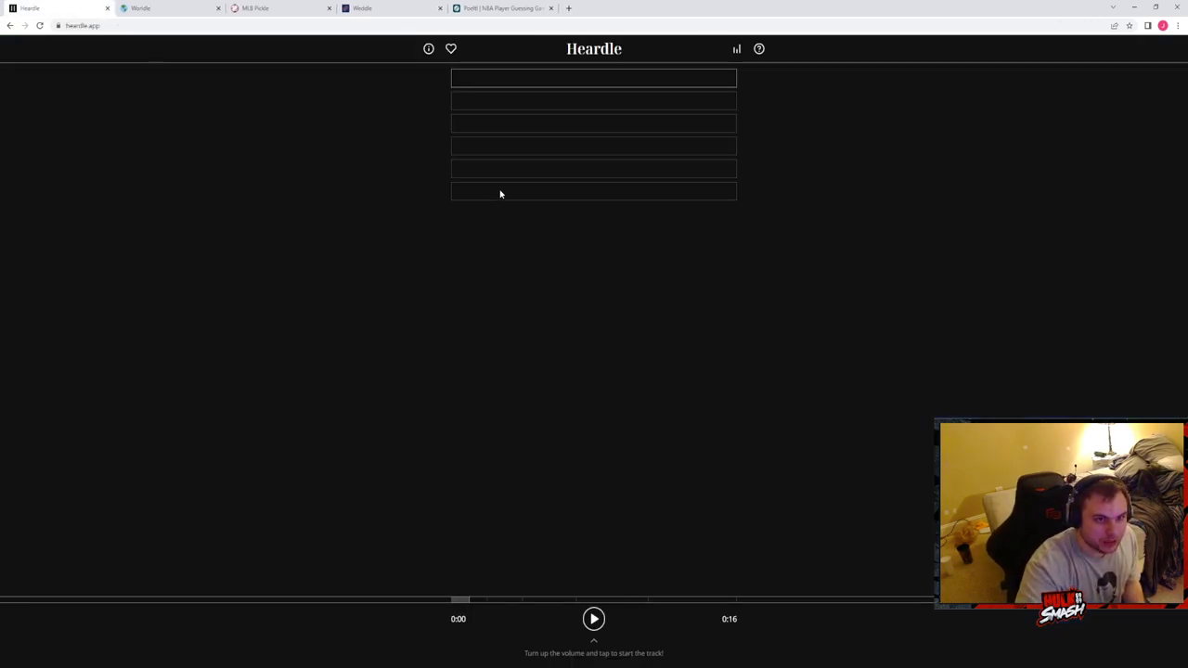
pyautogui.click(592, 618)
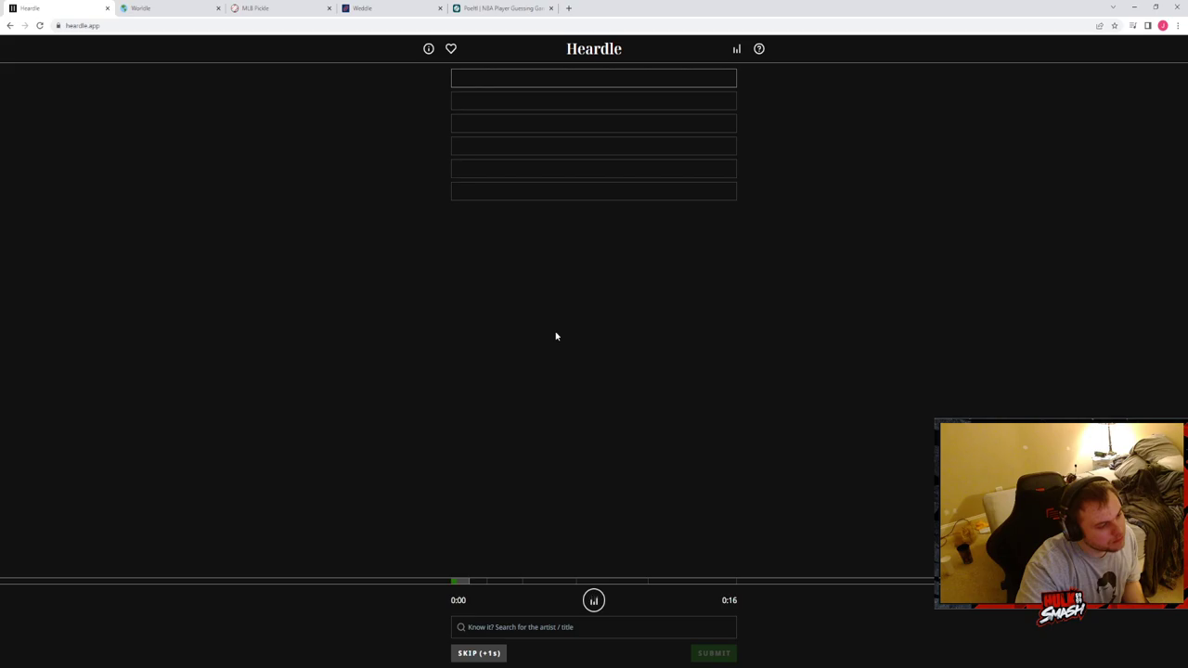
pyautogui.click(594, 599)
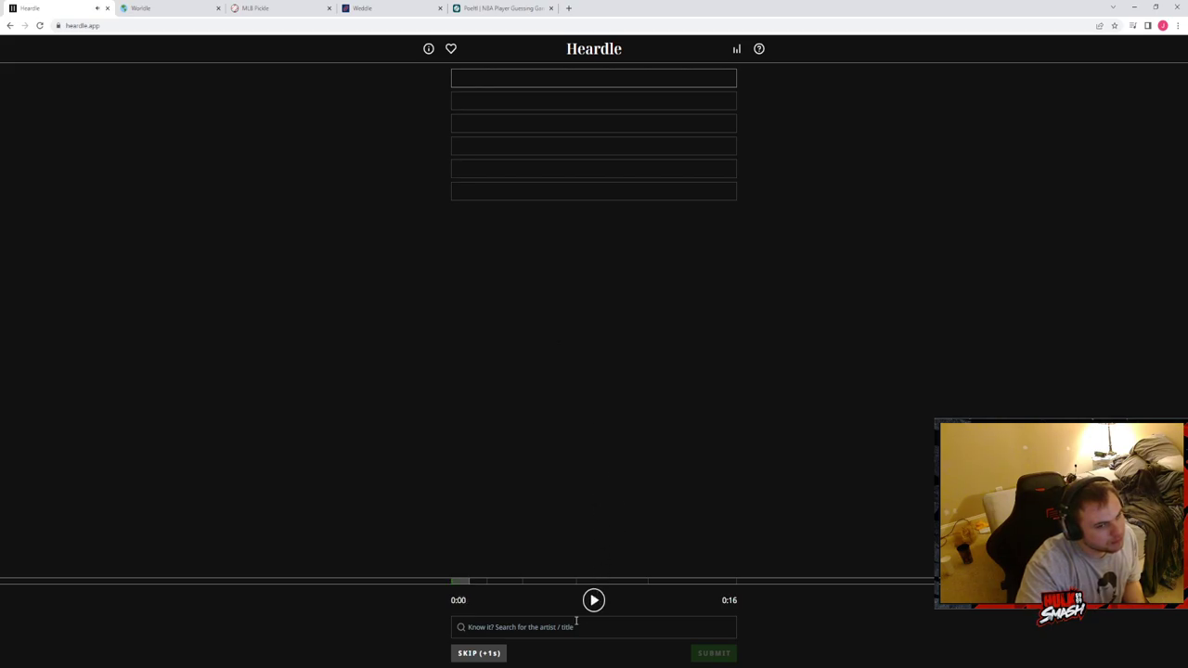
pyautogui.click(570, 626)
pyautogui.write('killi')
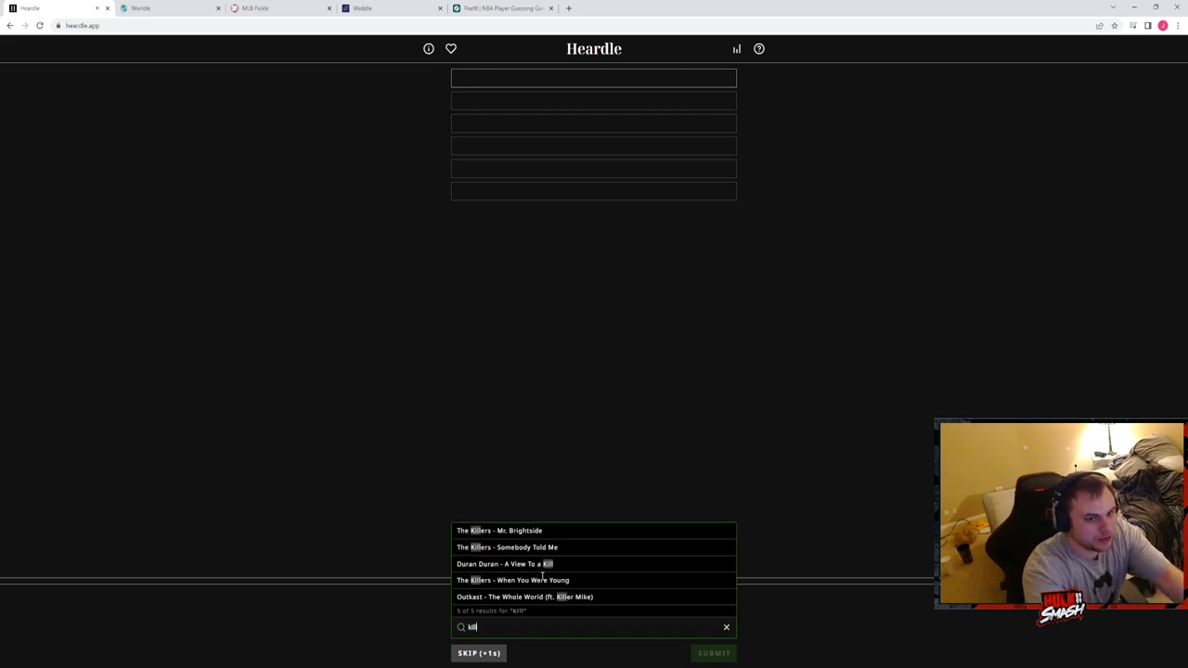
pyautogui.press('BackSpace')
pyautogui.press('BackSpace')
pyautogui.press('BackSpace')
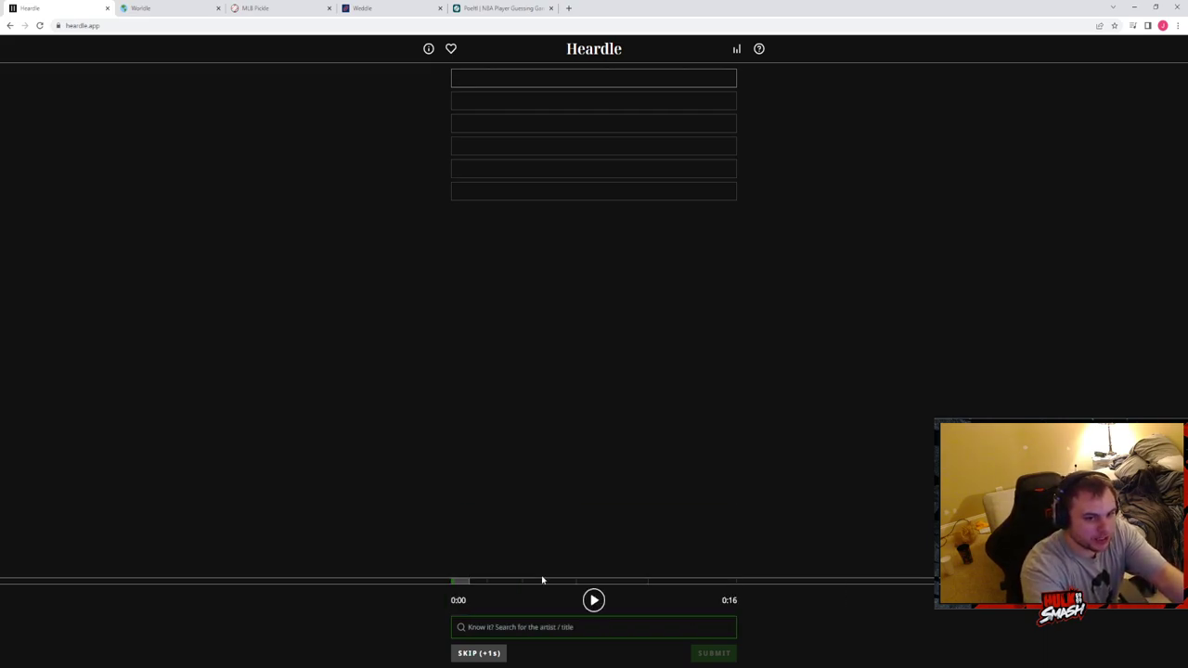
pyautogui.write('k')
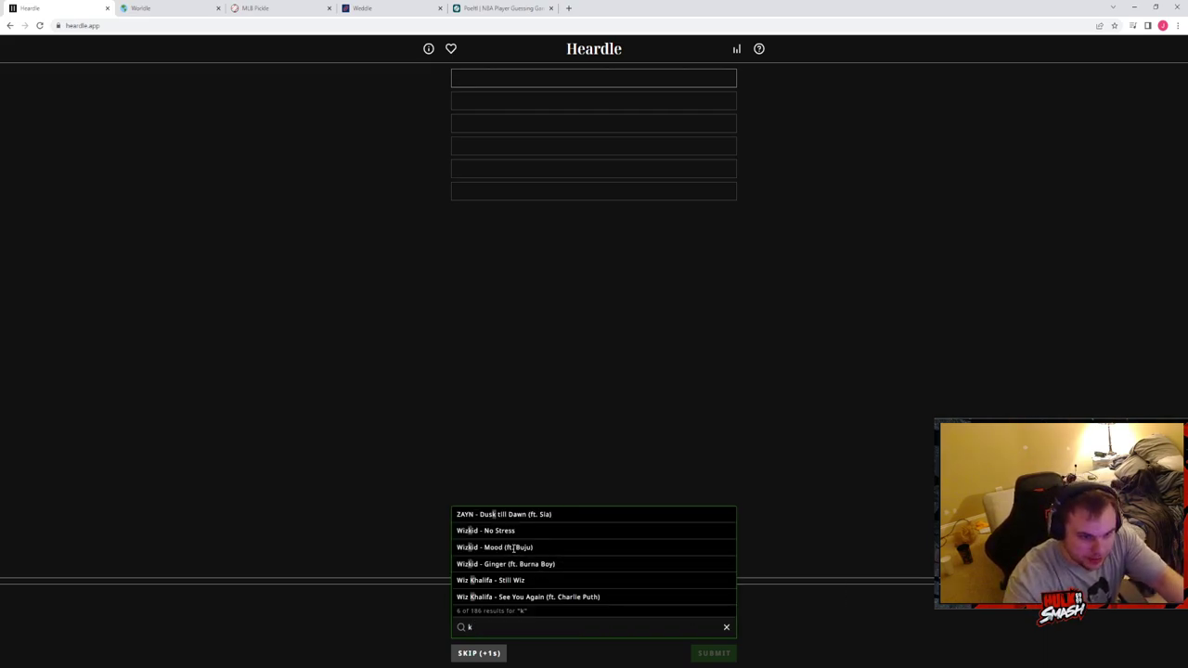
pyautogui.click(513, 531)
pyautogui.click(713, 654)
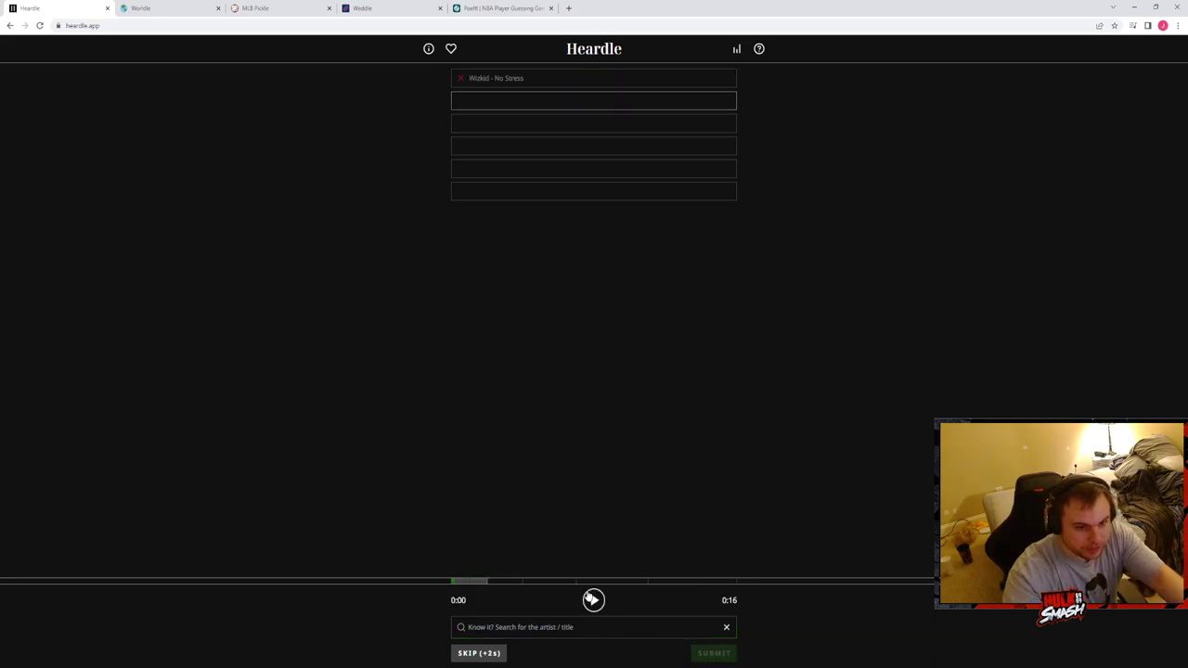
# Step: Skip two turns, playing each longer snippet
pyautogui.click(592, 599)
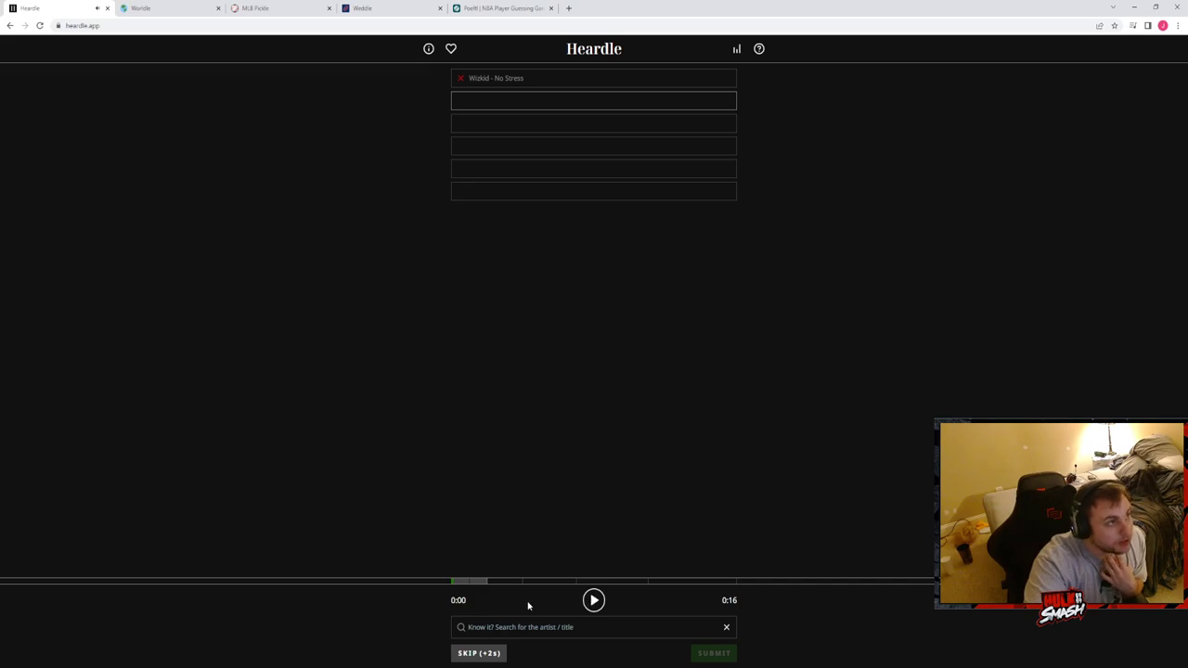
pyautogui.click(493, 657)
pyautogui.click(593, 599)
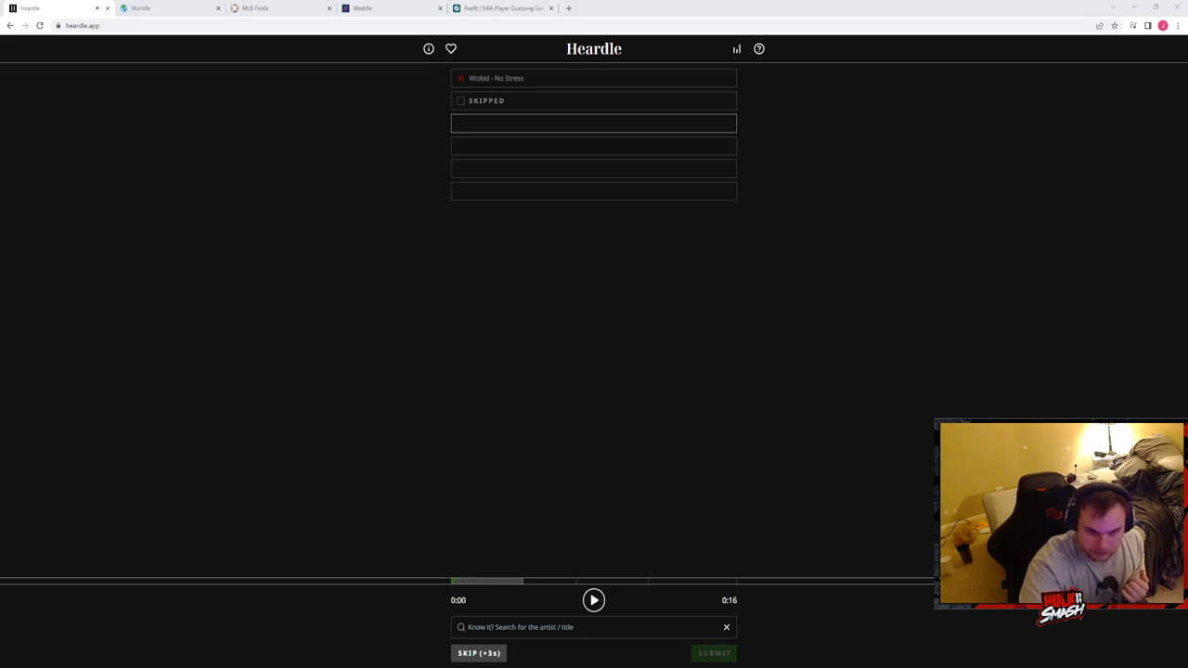
pyautogui.click(544, 627)
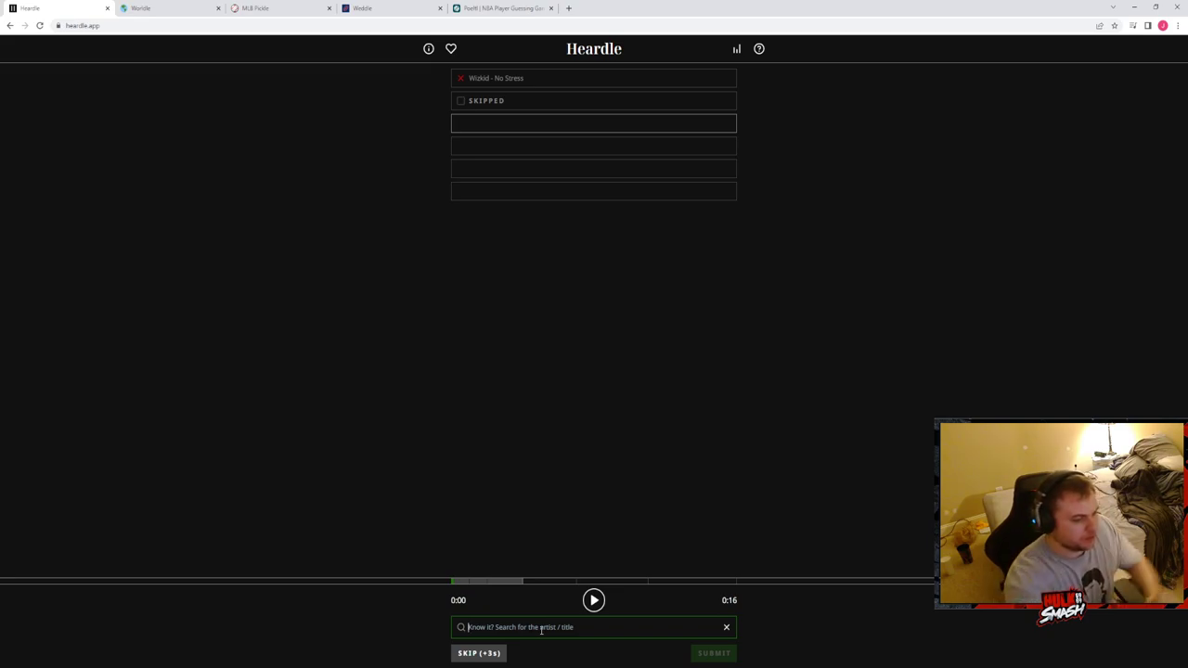
pyautogui.click(478, 653)
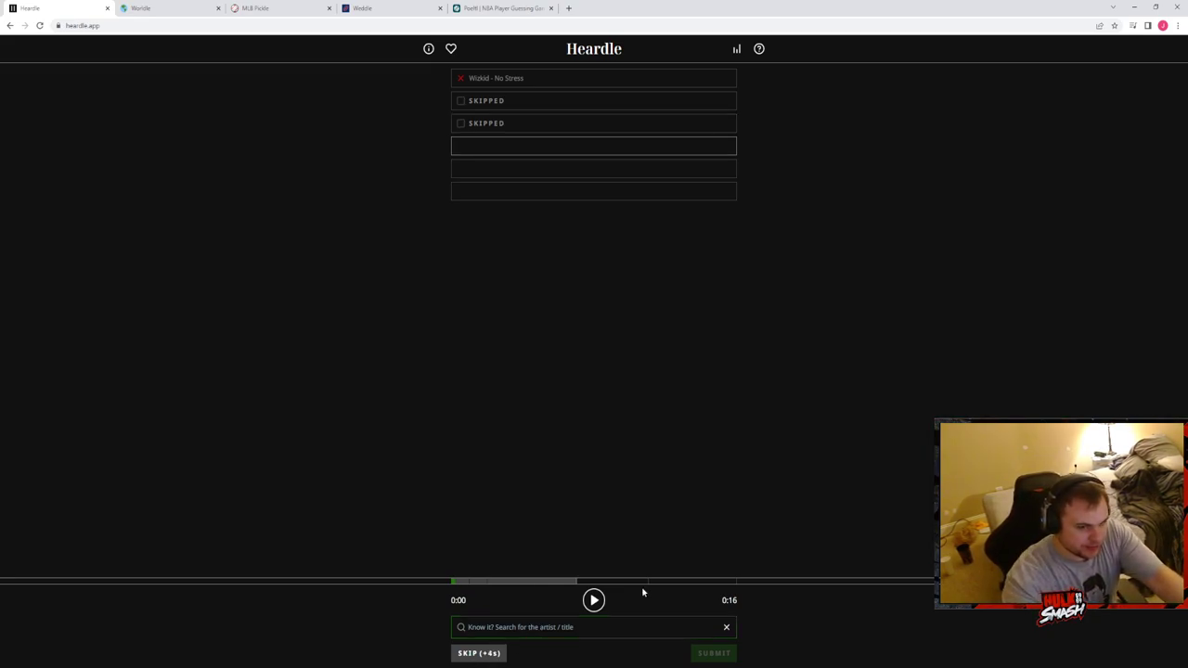
pyautogui.click(595, 600)
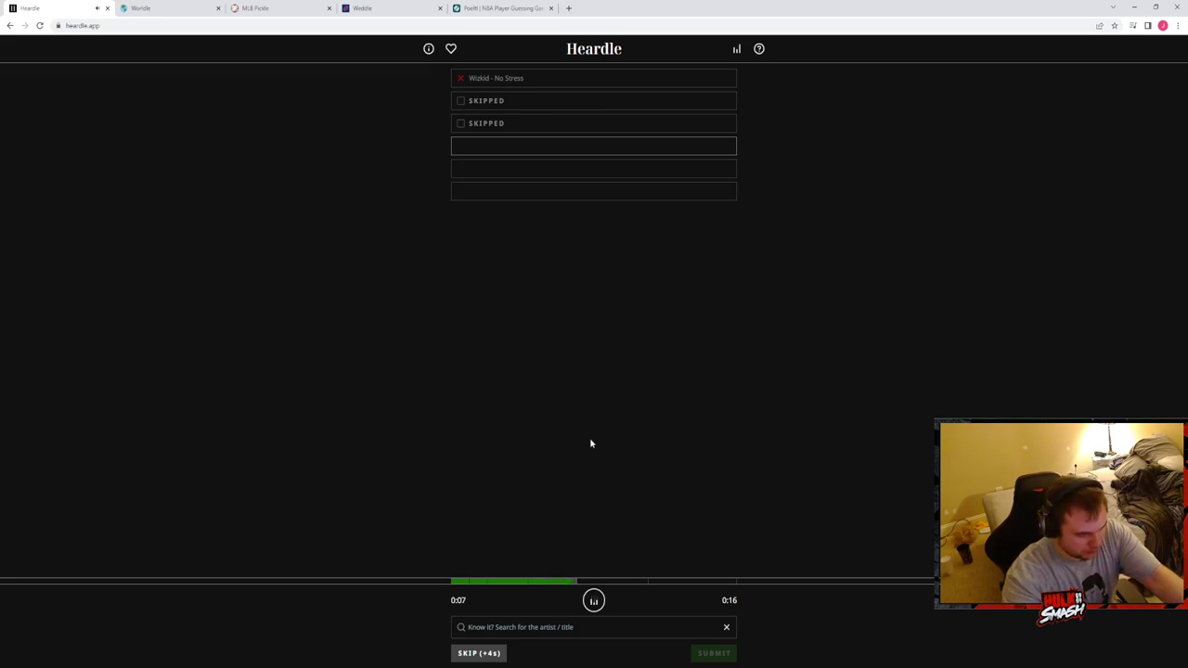
# Step: Search 'strong' and 'digital love' with no match, then skip and play the ten-second snippet
pyautogui.click(527, 631)
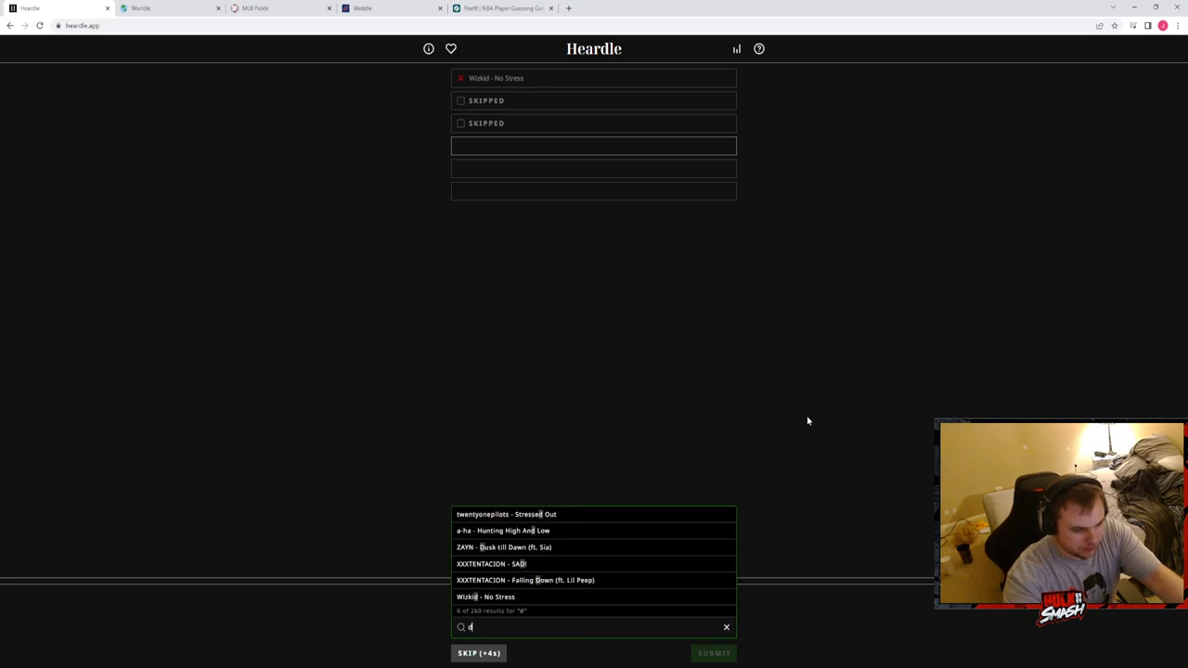
pyautogui.write('strong')
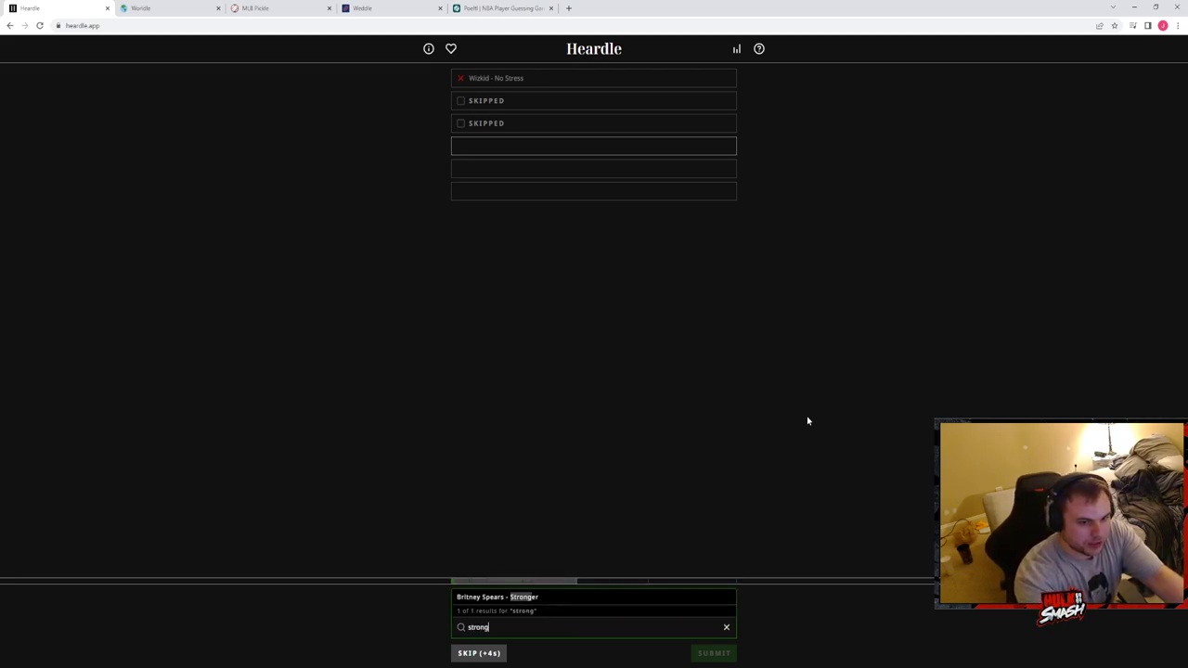
pyautogui.press('BackSpace')
pyautogui.press('BackSpace')
pyautogui.press('BackSpace')
pyautogui.press('BackSpace')
pyautogui.press('BackSpace')
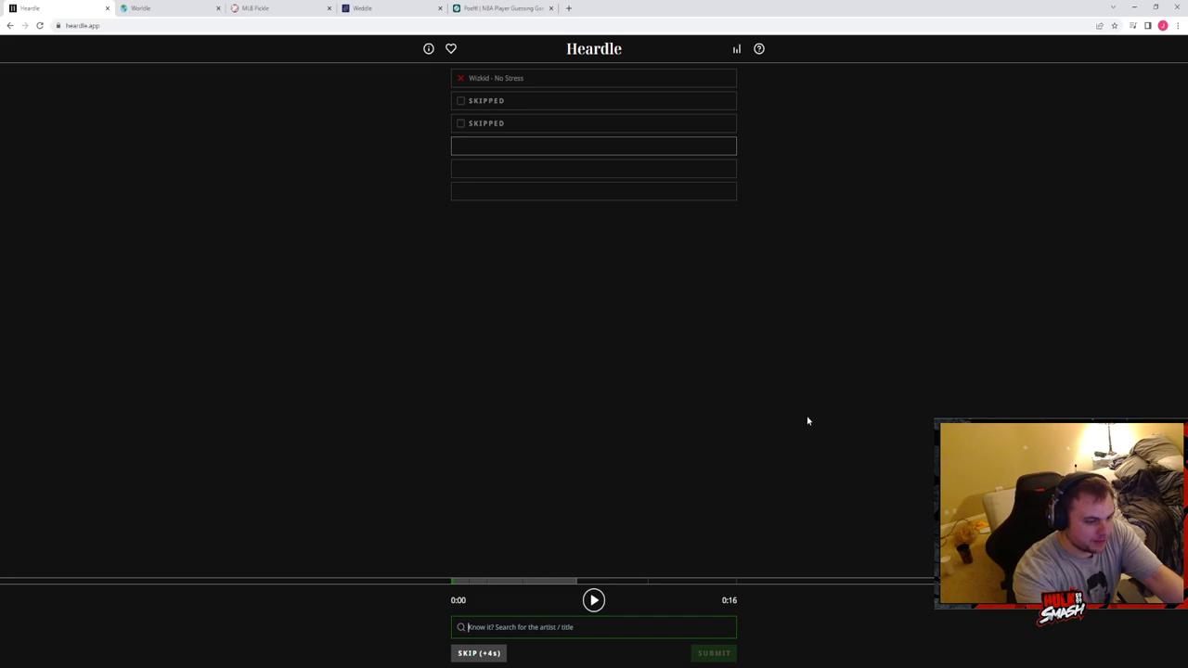
pyautogui.write('digit')
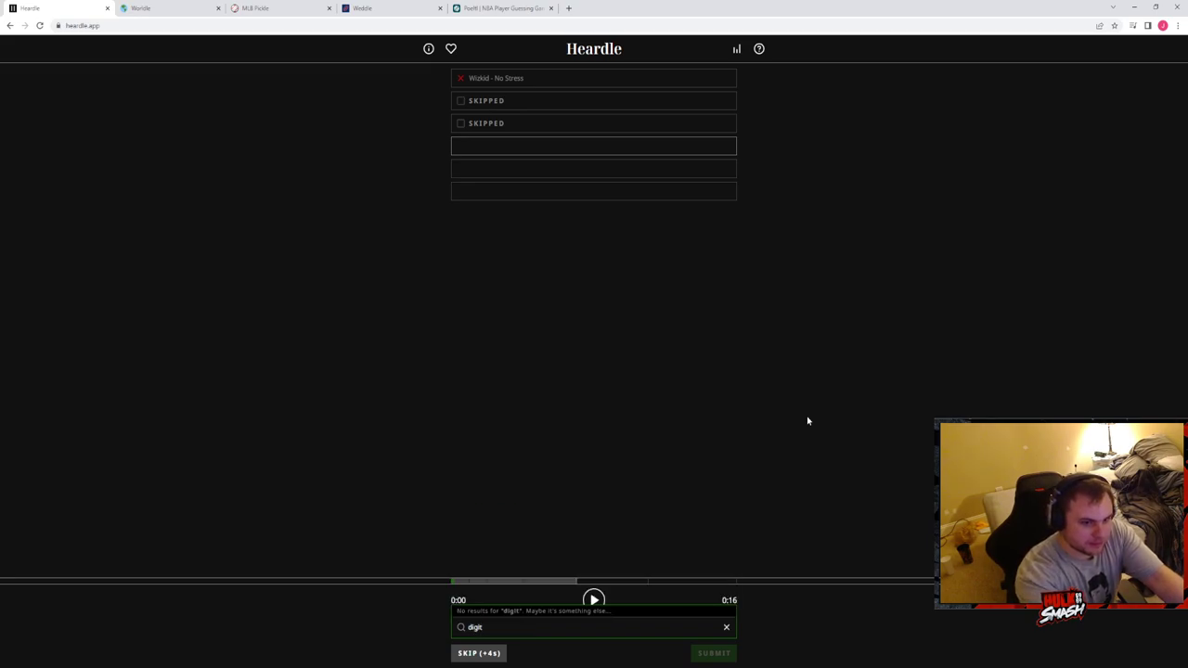
pyautogui.write('al love')
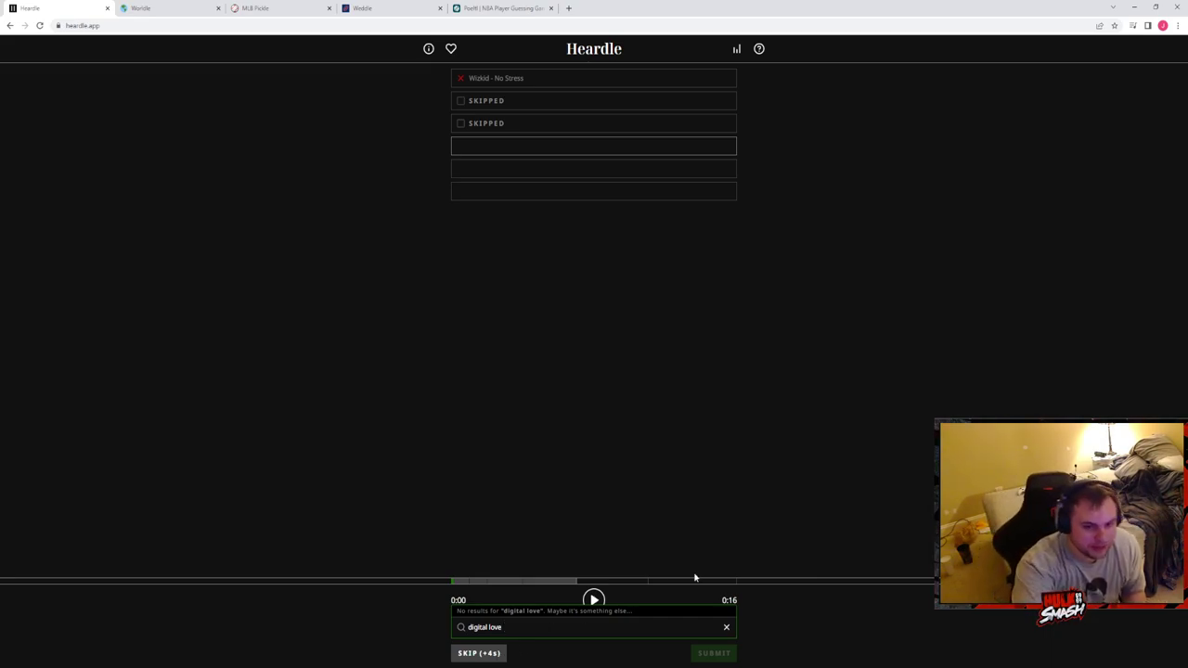
pyautogui.click(726, 627)
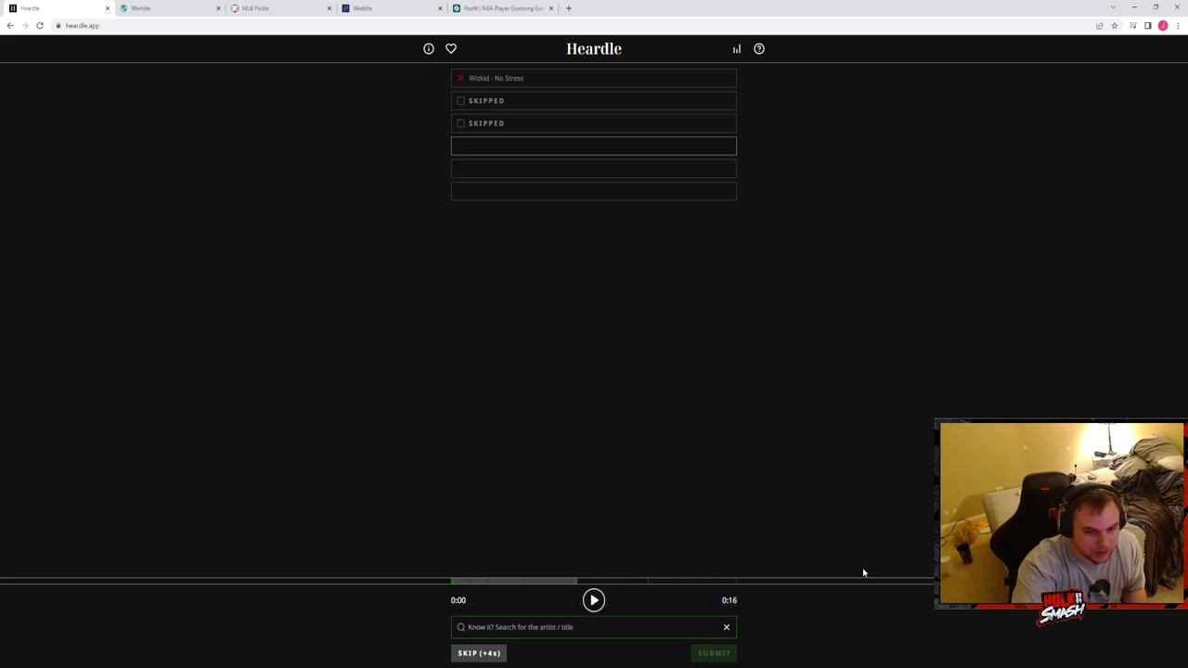
pyautogui.click(492, 653)
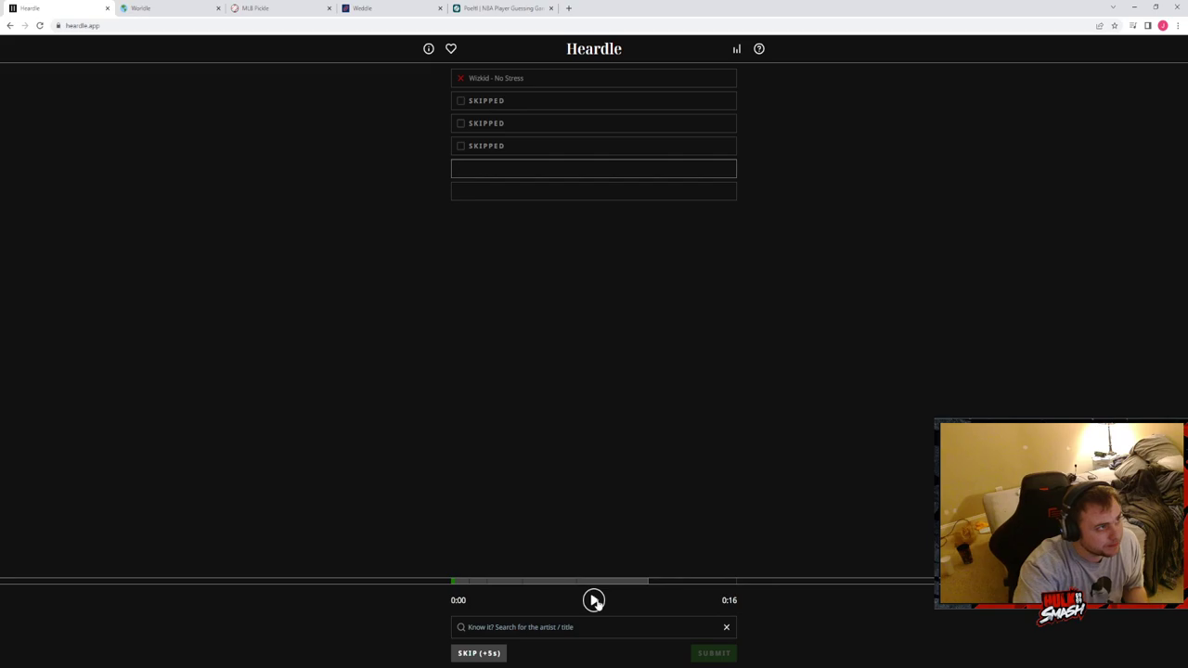
pyautogui.click(594, 600)
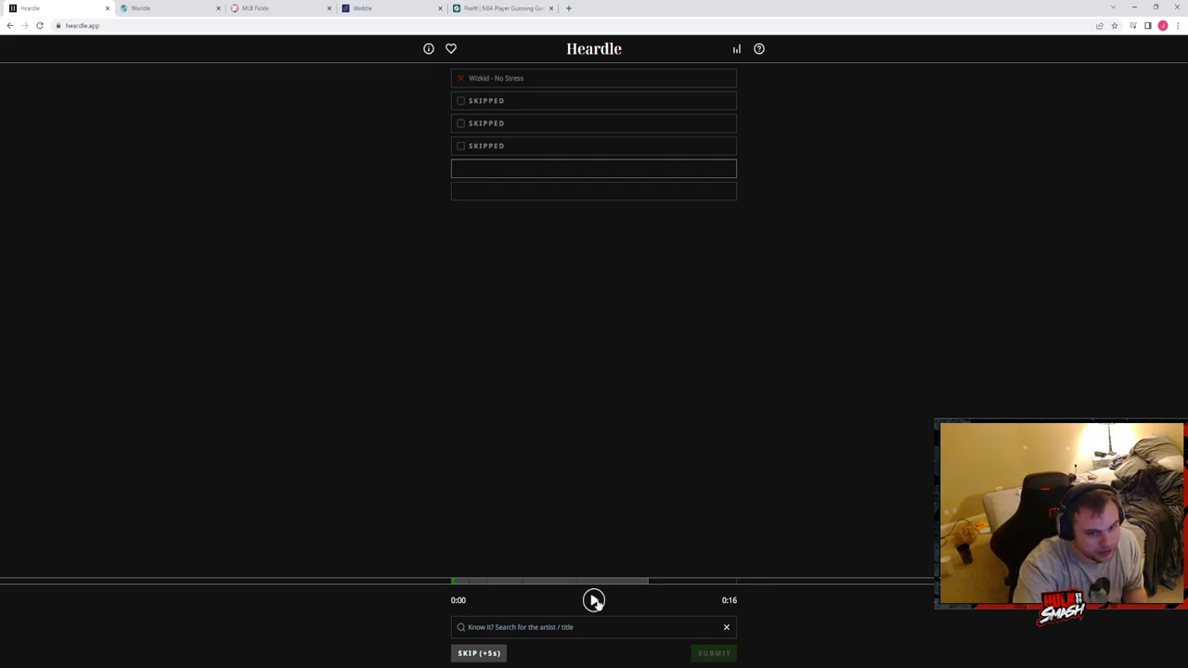
pyautogui.click(593, 600)
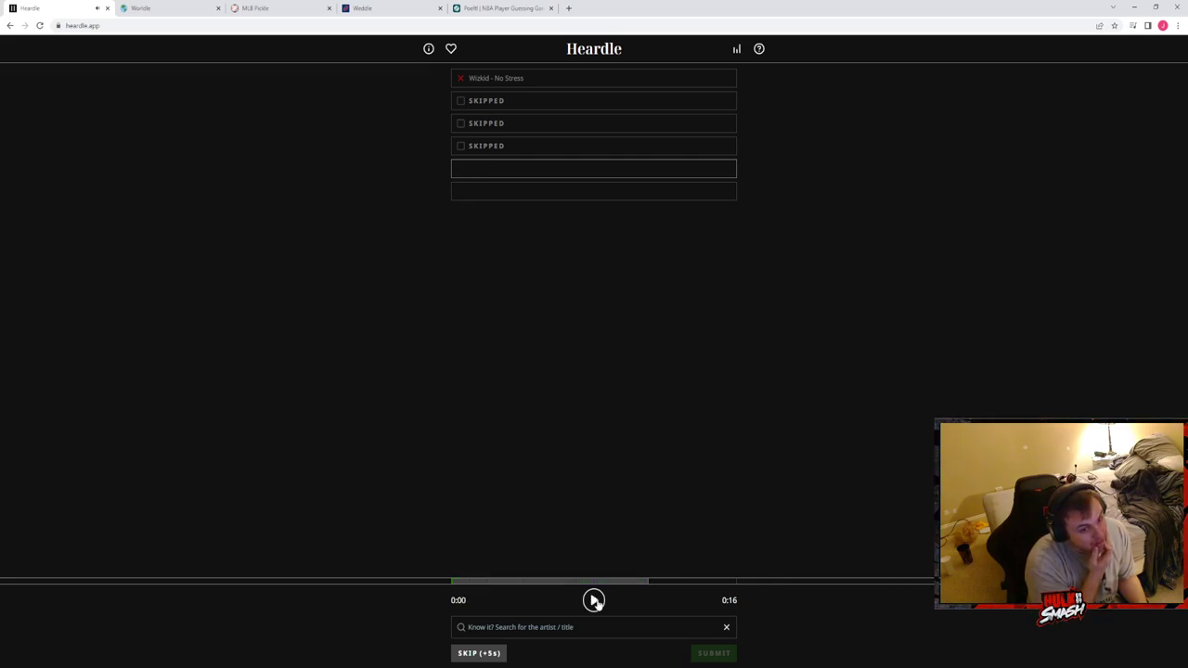
# Step: Clear the search, skip a fourth turn, and play the sixteen-second clip
pyautogui.click(585, 627)
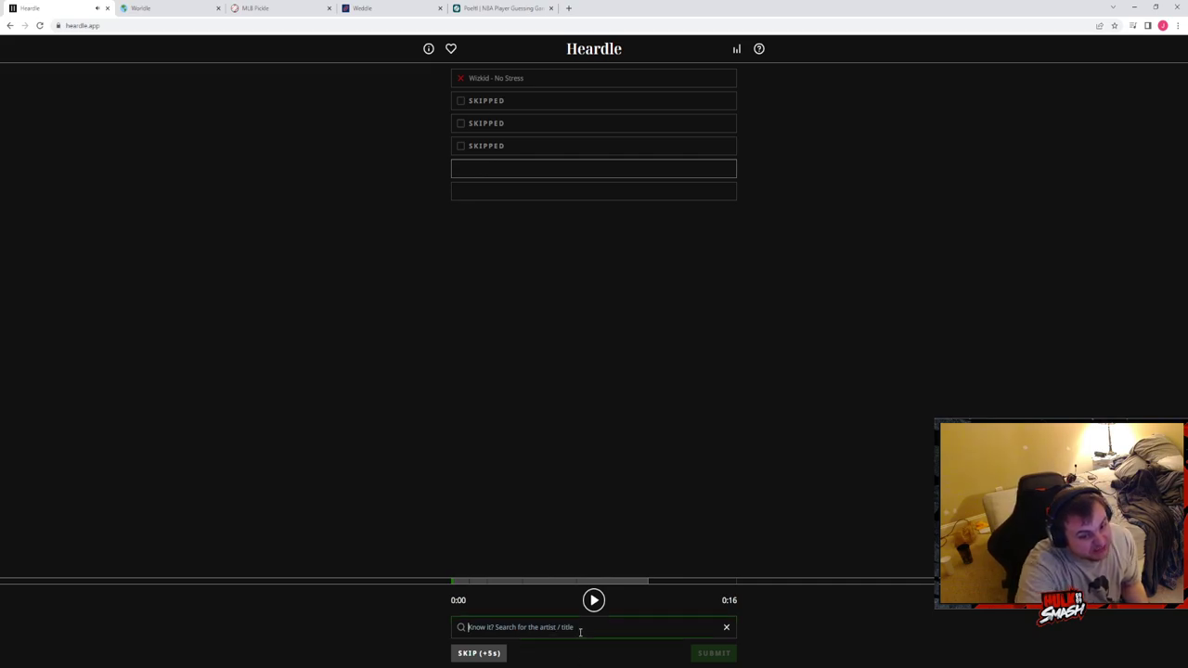
pyautogui.write('ba')
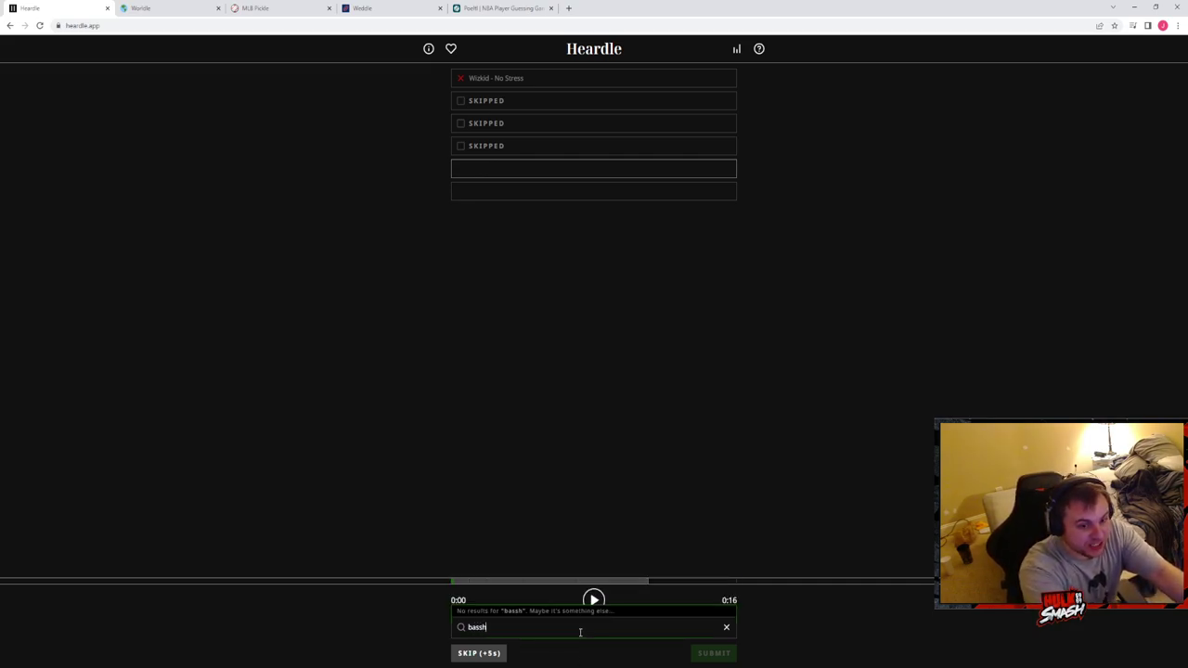
pyautogui.press('BackSpace')
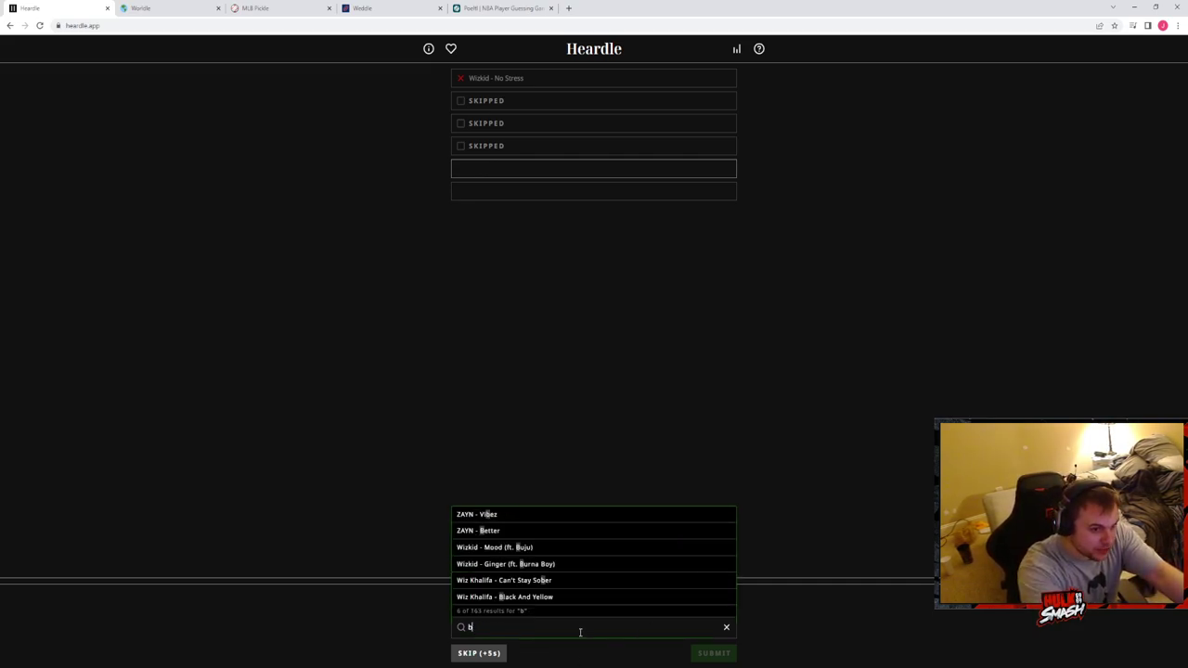
pyautogui.press('BackSpace')
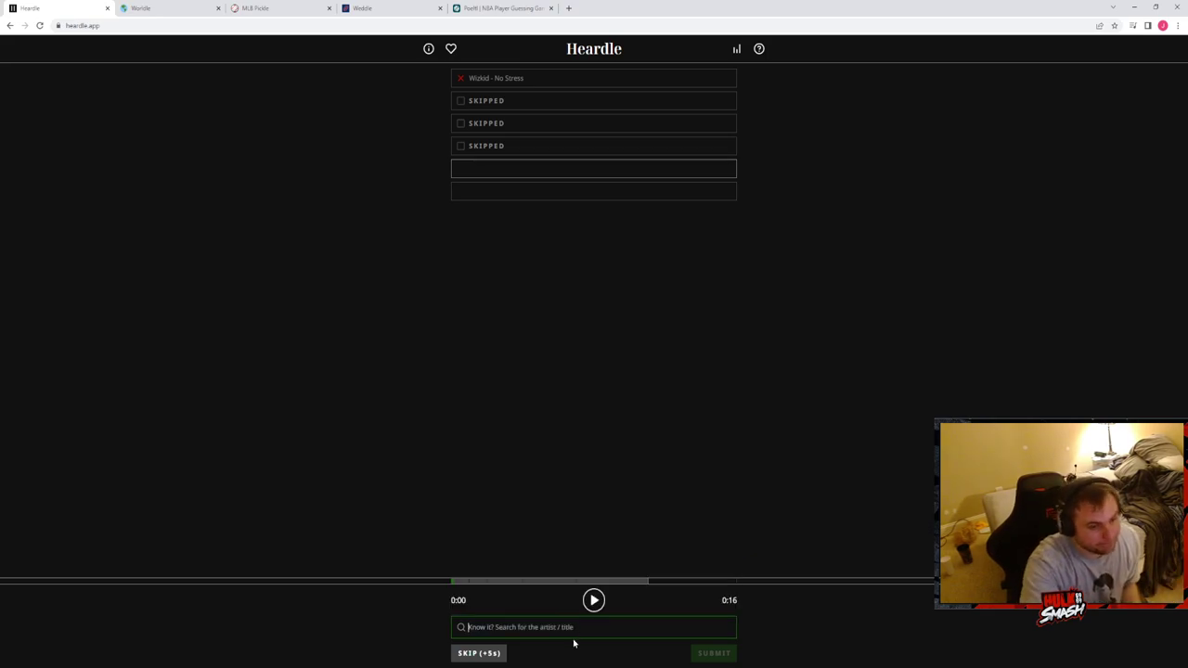
pyautogui.click(479, 652)
pyautogui.click(593, 599)
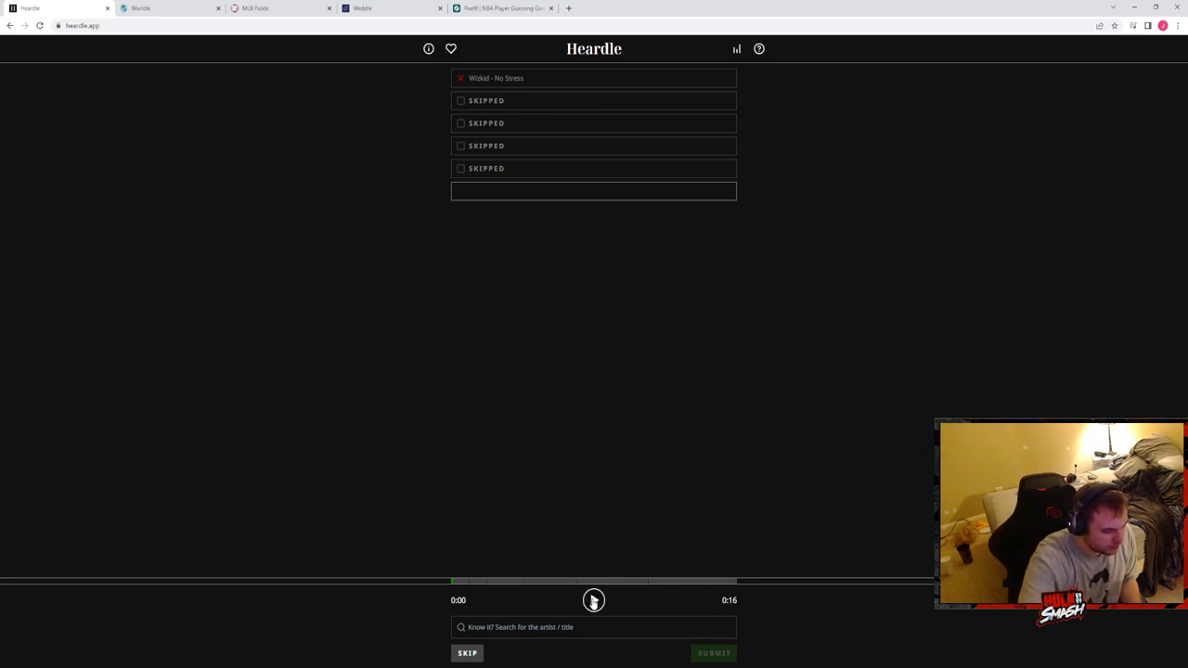
pyautogui.click(558, 627)
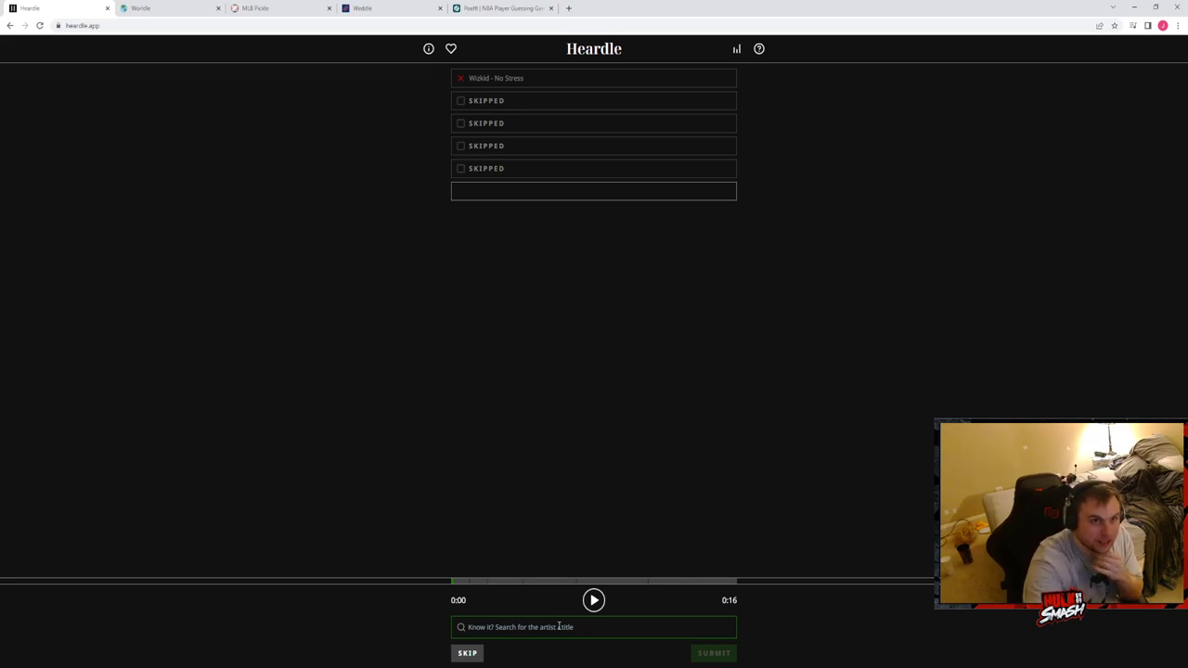
# Step: Skip the last Heardle guess to reveal Robin S – Show Me Love, then close the tab
pyautogui.click(467, 652)
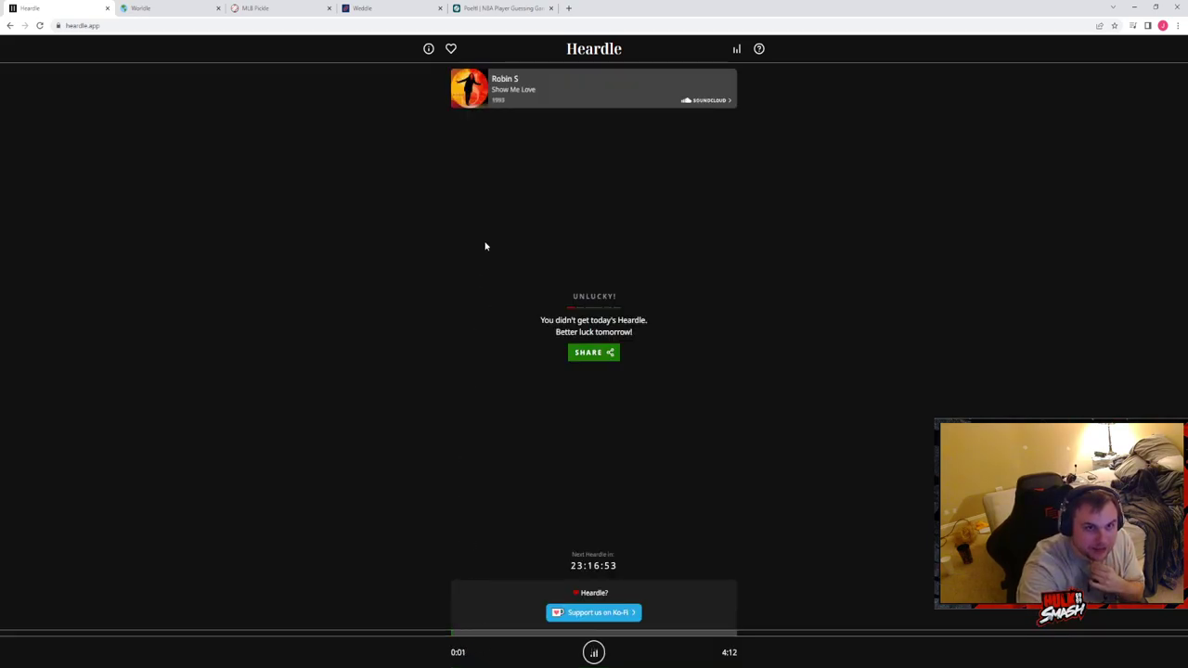
pyautogui.click(107, 7)
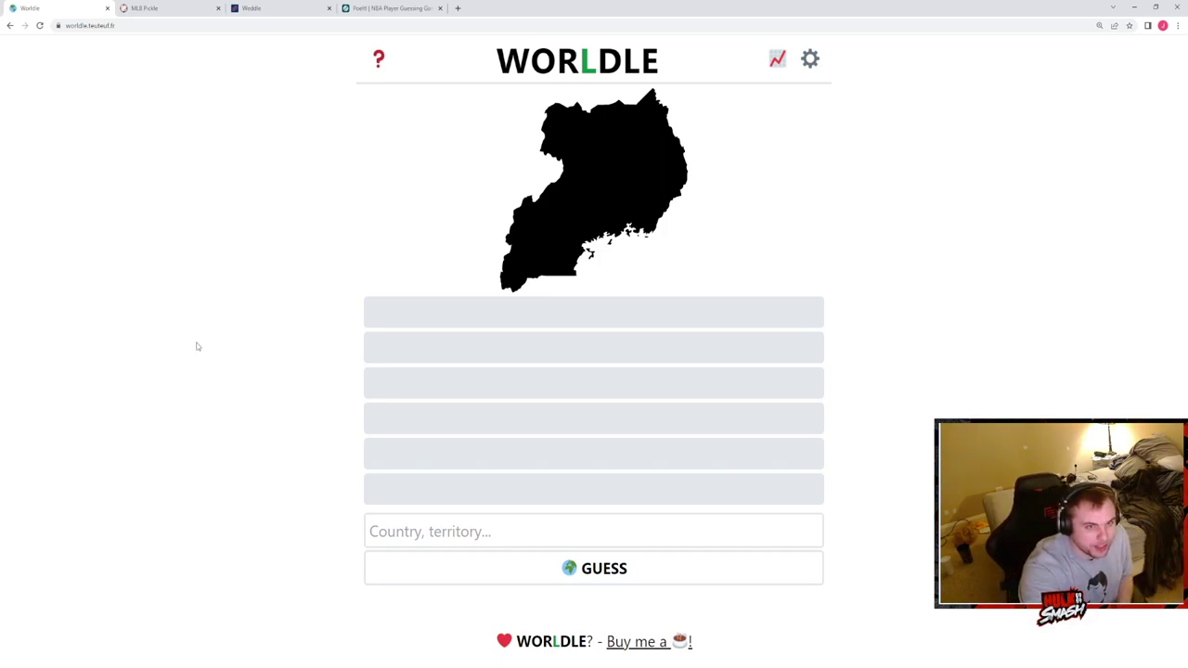
# Step: Guess Yemen and then Somalia for the Worldle silhouette
pyautogui.click(477, 530)
pyautogui.write('y')
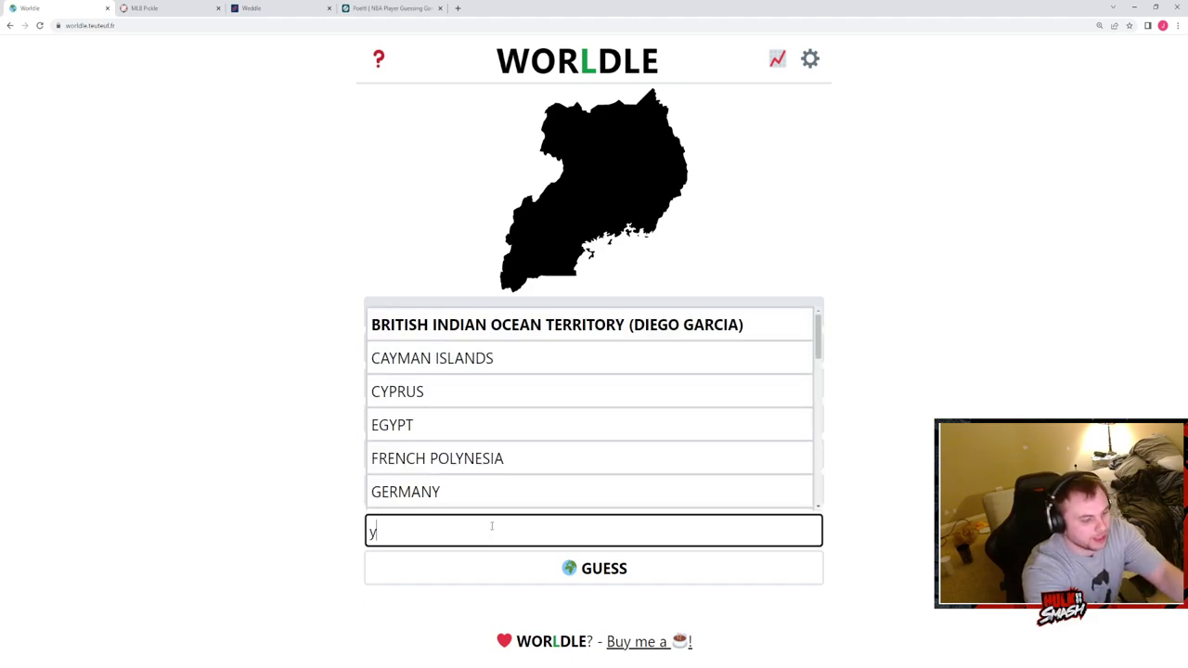
pyautogui.write('e')
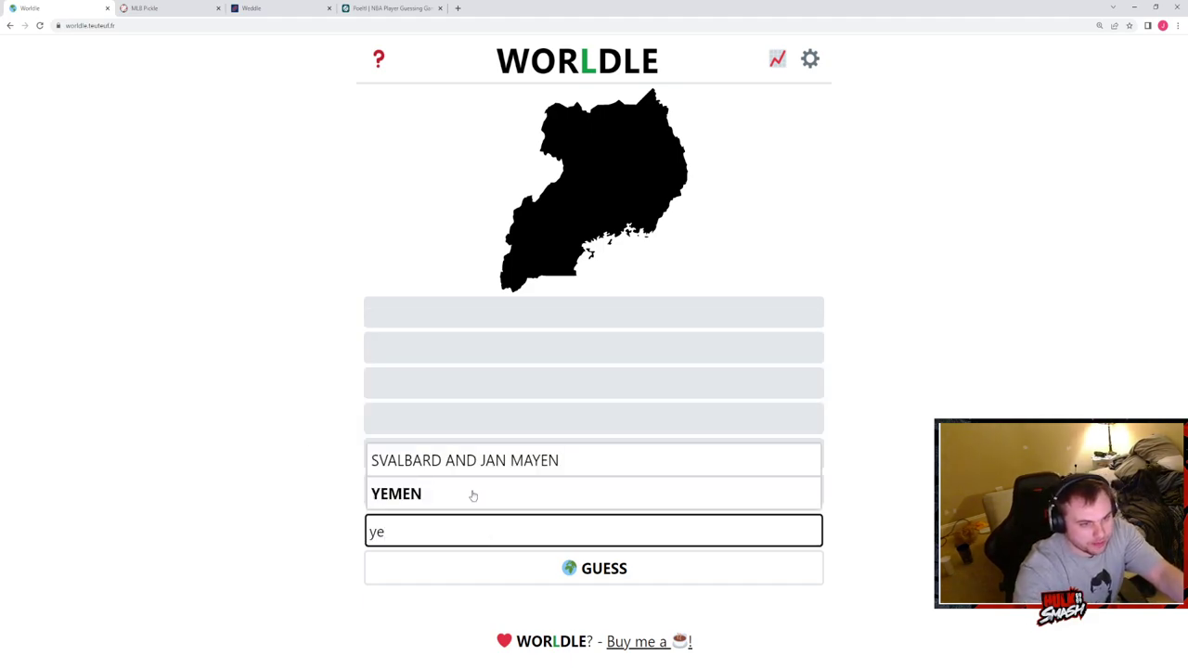
pyautogui.click(464, 493)
pyautogui.click(621, 569)
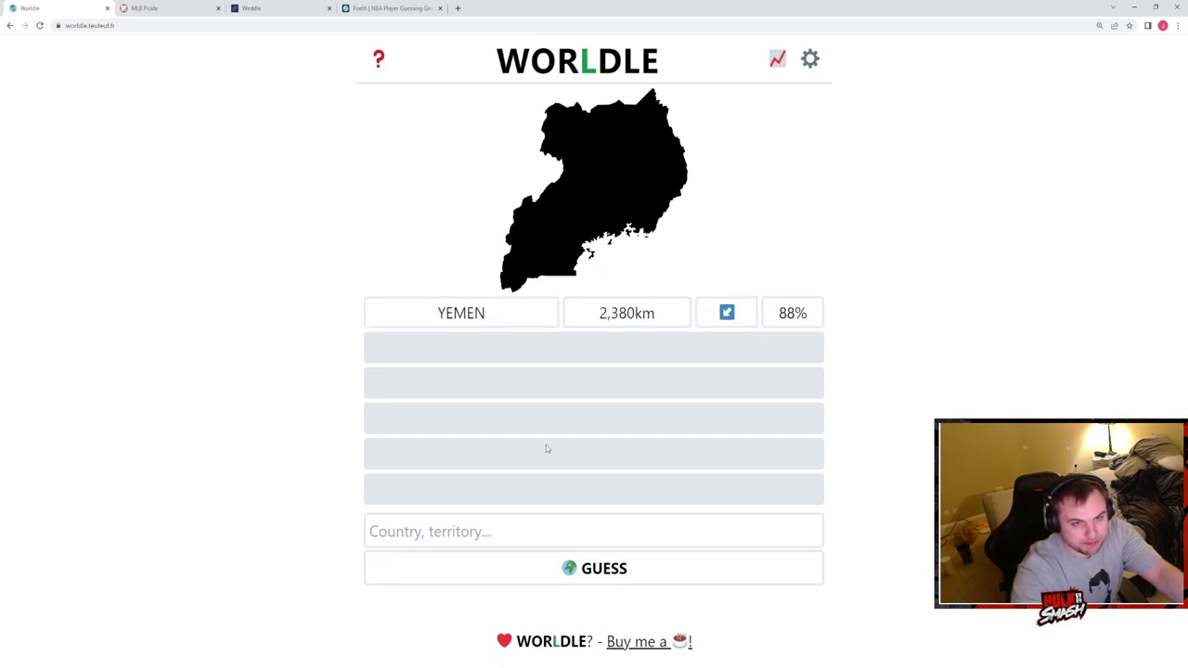
pyautogui.click(554, 529)
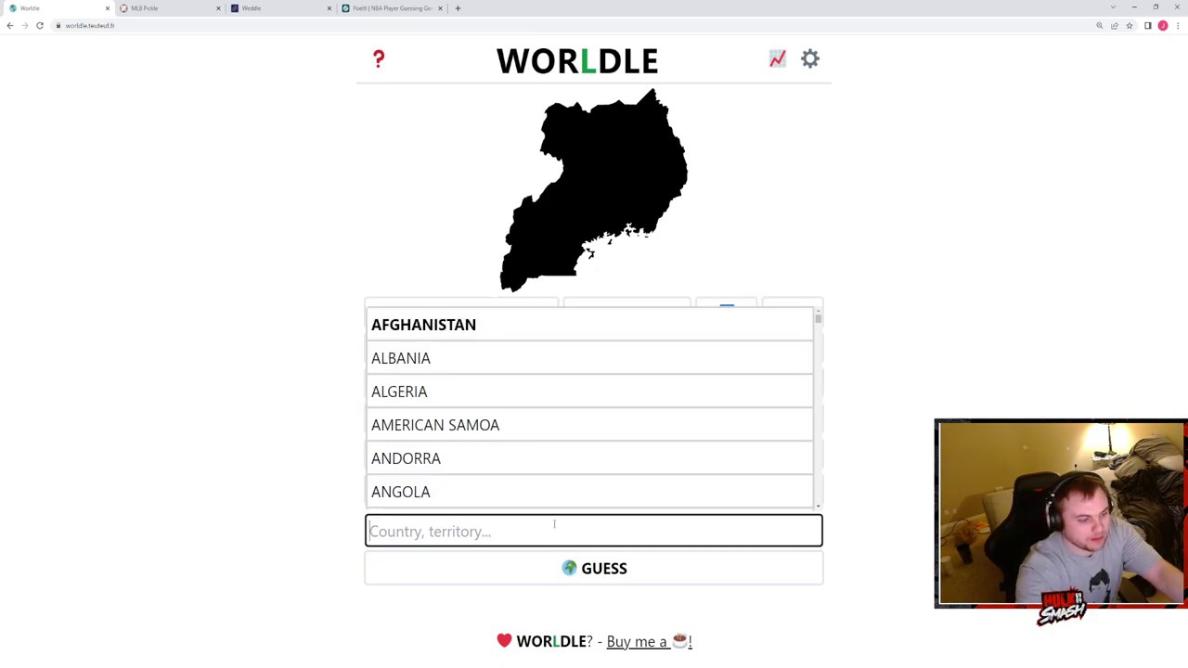
pyautogui.write('somal')
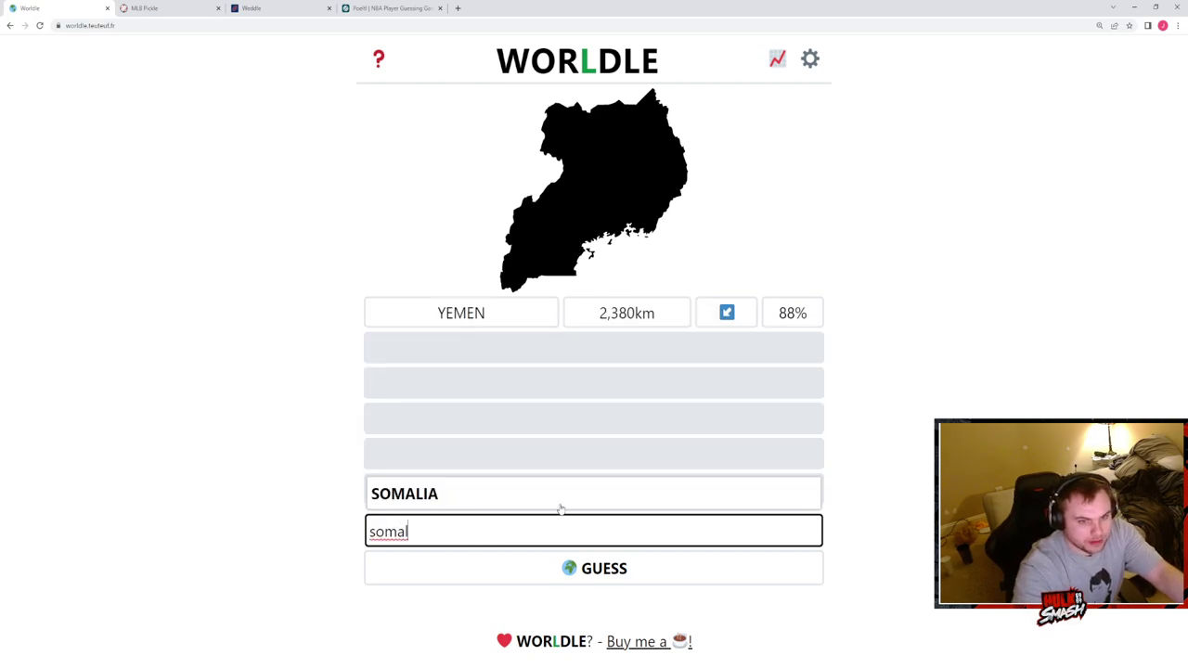
pyautogui.click(560, 496)
pyautogui.click(607, 571)
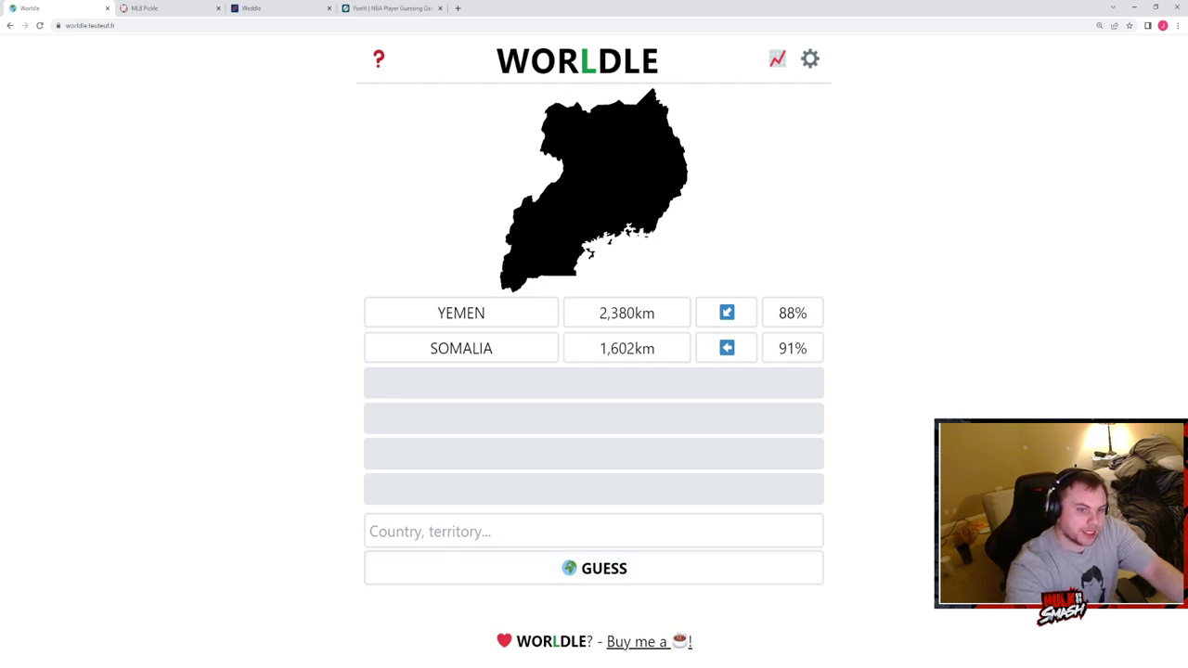
# Step: Guess Eritrea and then Central African Republic, reaching 93% proximity
pyautogui.click(550, 530)
pyautogui.write('er')
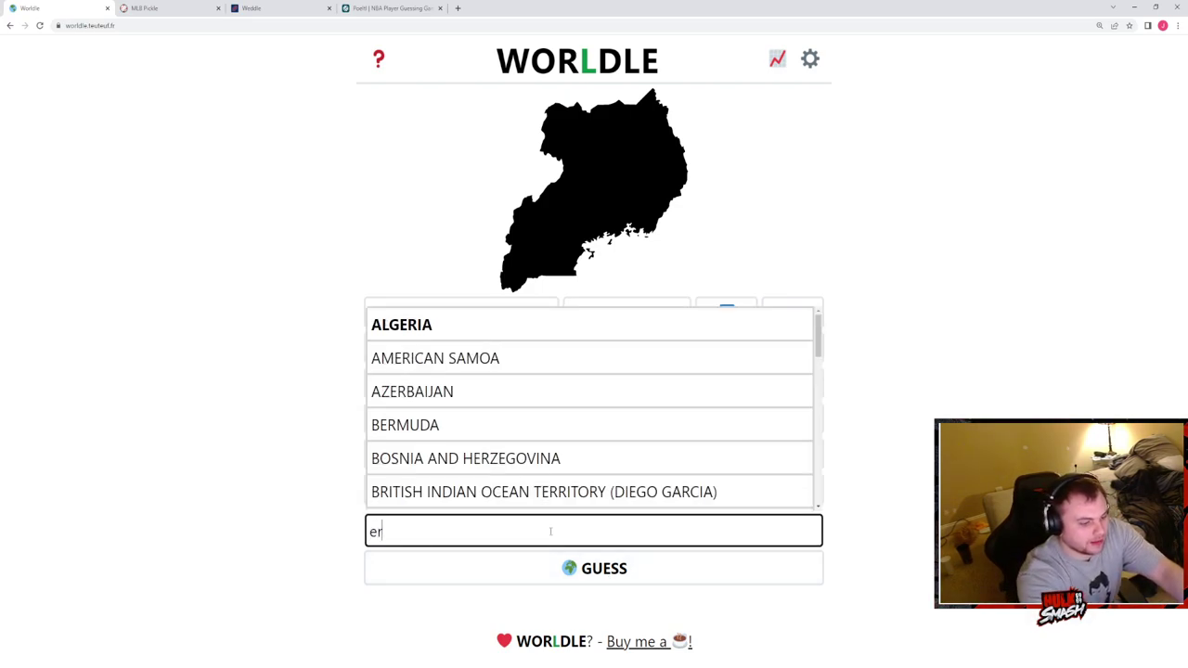
pyautogui.write('itre')
pyautogui.click(505, 503)
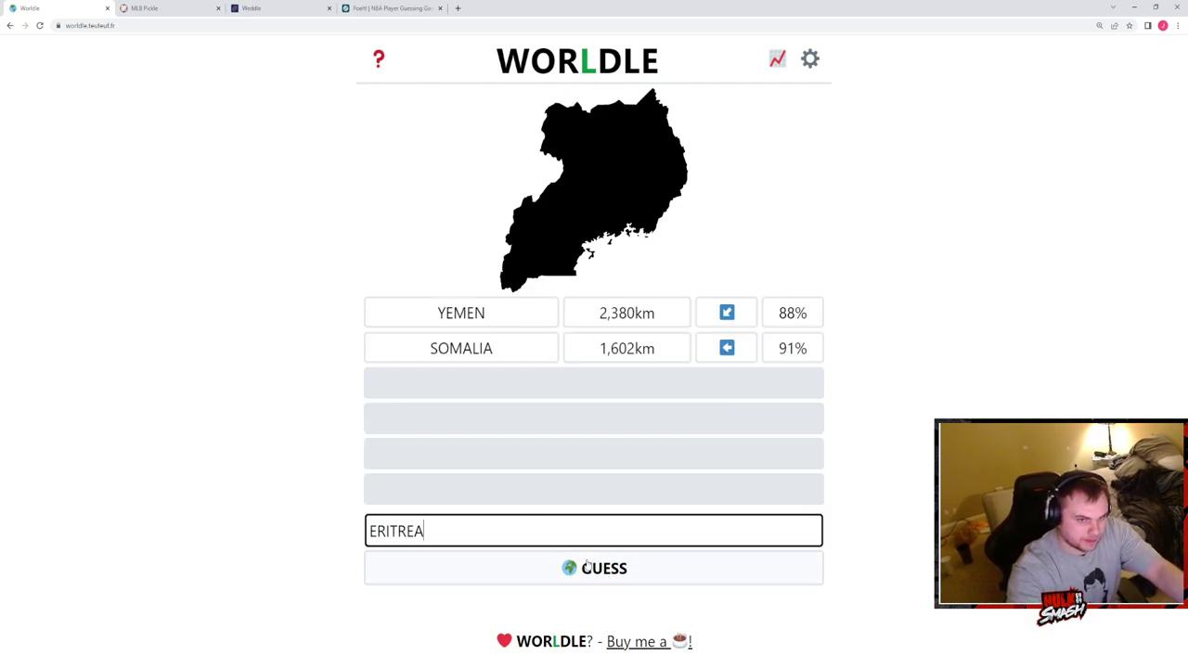
pyautogui.click(586, 564)
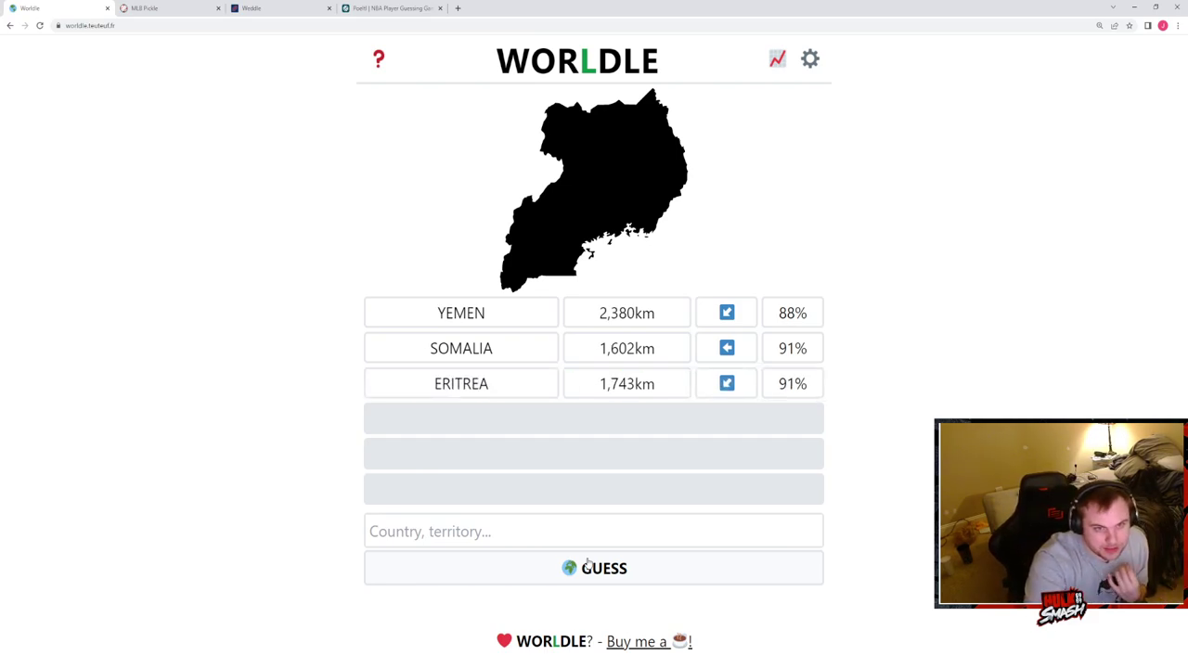
pyautogui.click(555, 531)
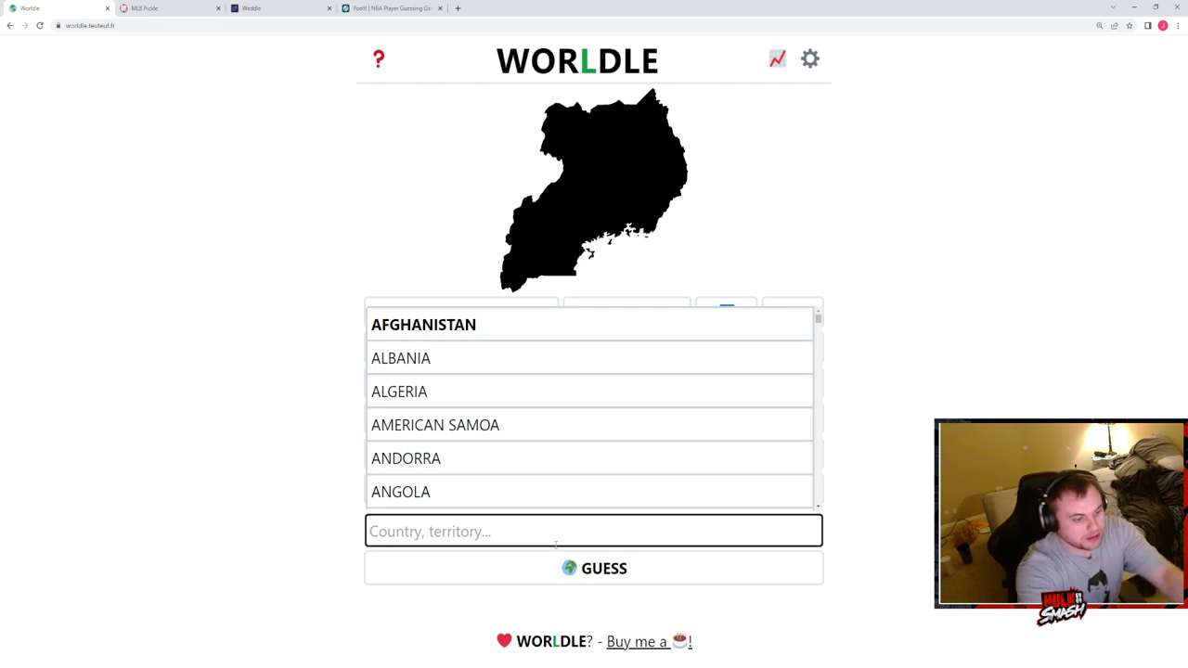
pyautogui.write('central')
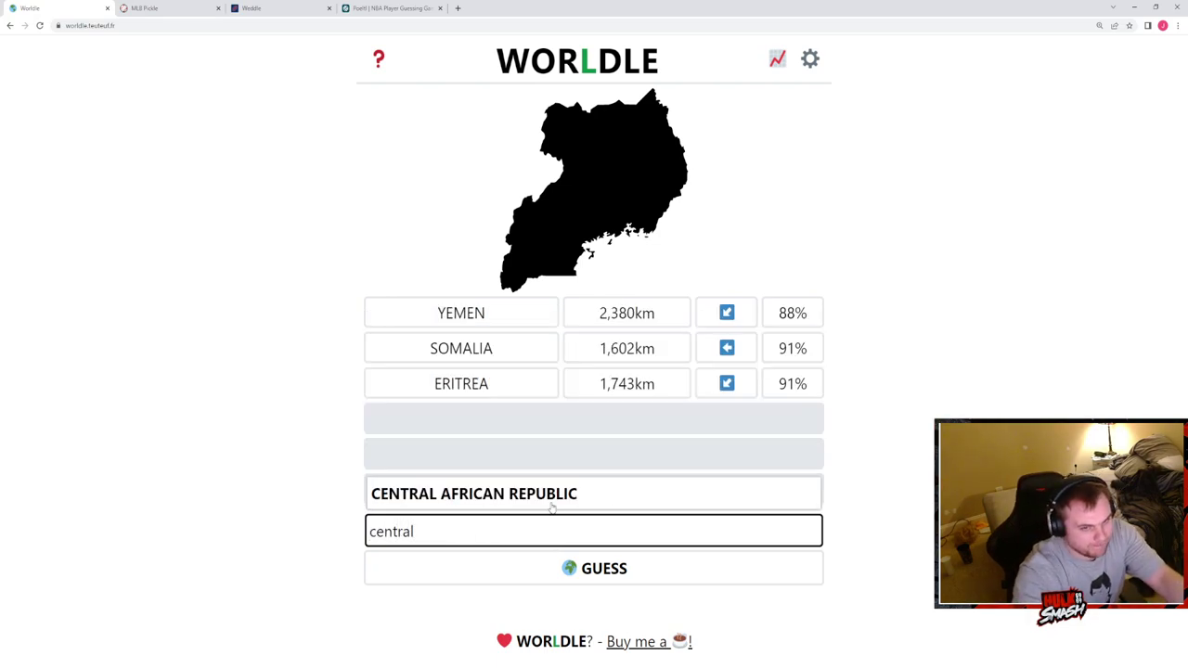
pyautogui.click(552, 494)
pyautogui.click(598, 568)
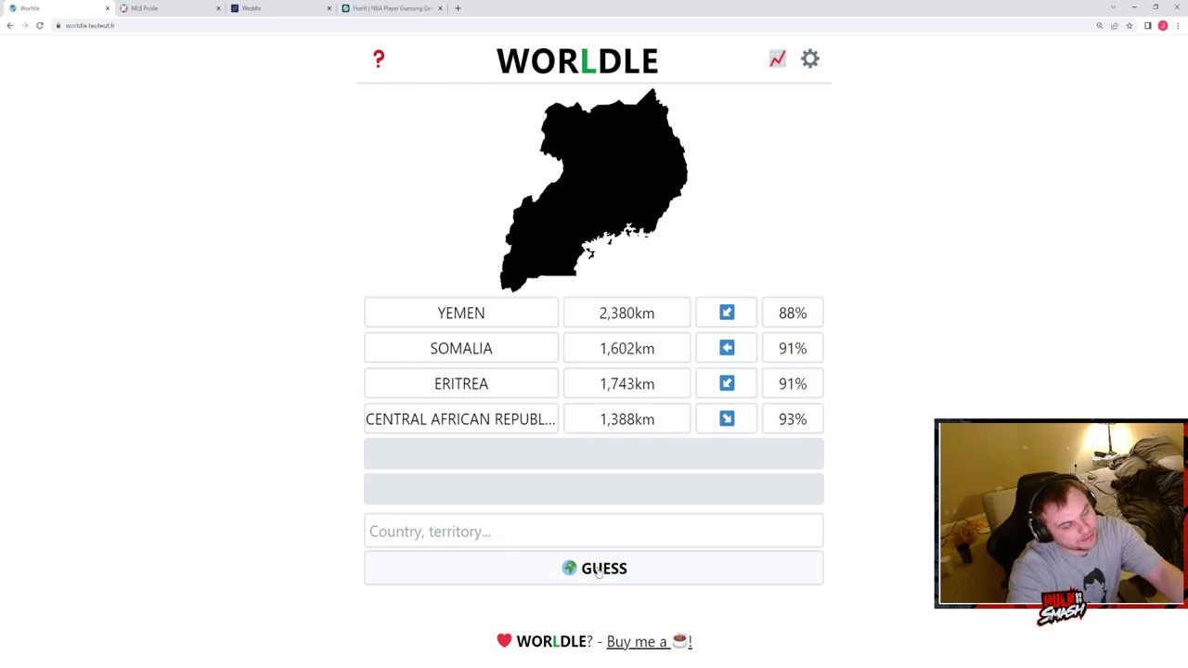
# Step: Enter Mozambique as the fifth Worldle guess
pyautogui.click(496, 531)
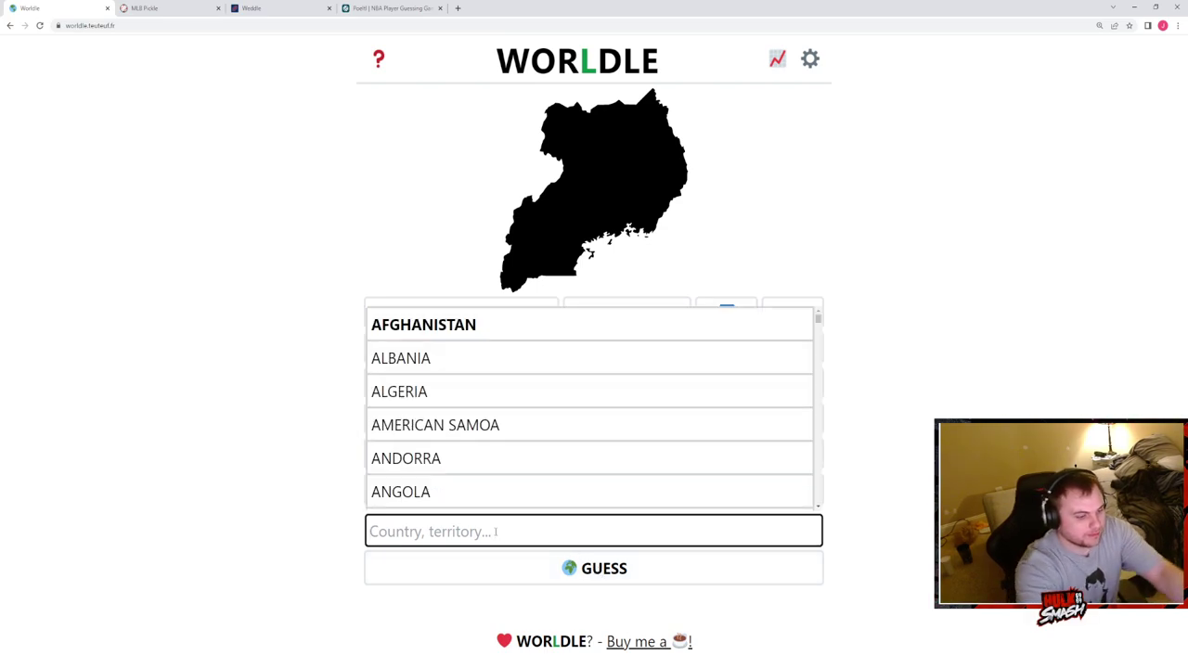
pyautogui.write('moza')
pyautogui.click(569, 493)
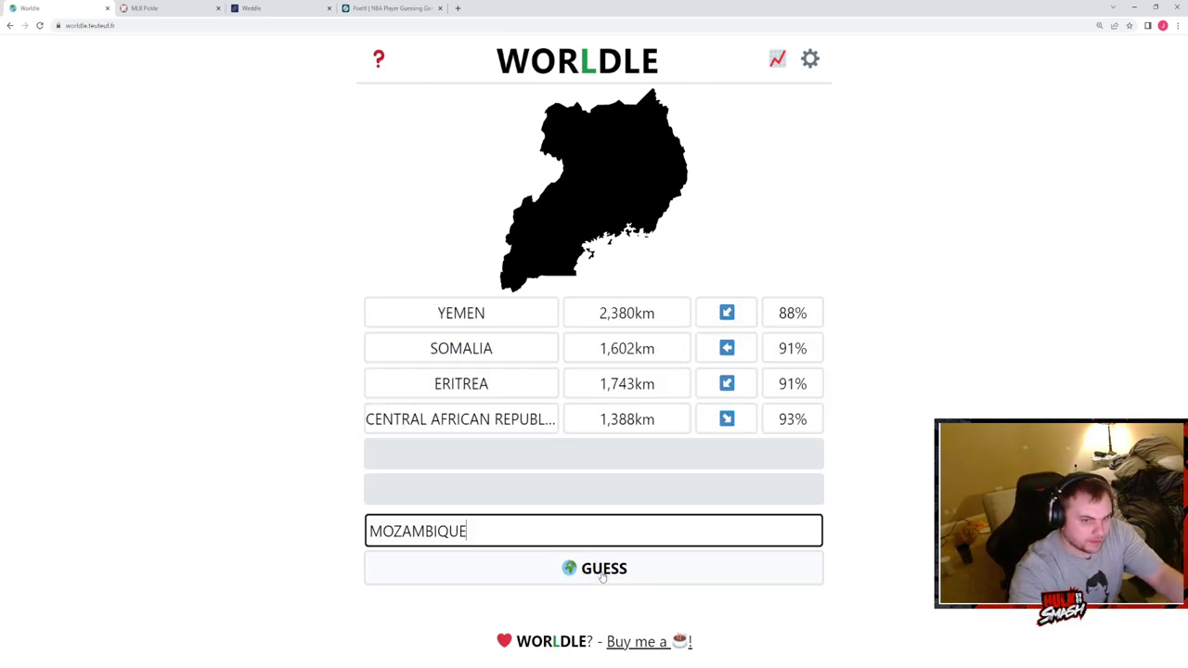
pyautogui.click(603, 572)
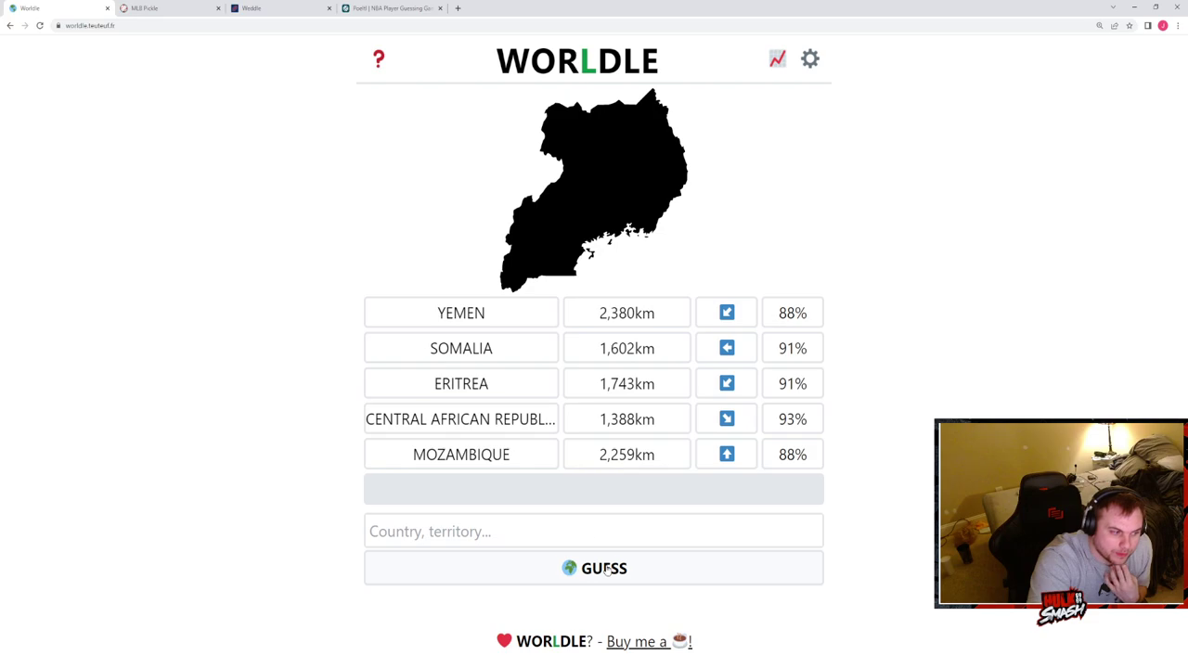
# Step: Guess Lesotho as the last country, then dismiss the revealed Uganda answer banner
pyautogui.click(539, 530)
pyautogui.write('leso')
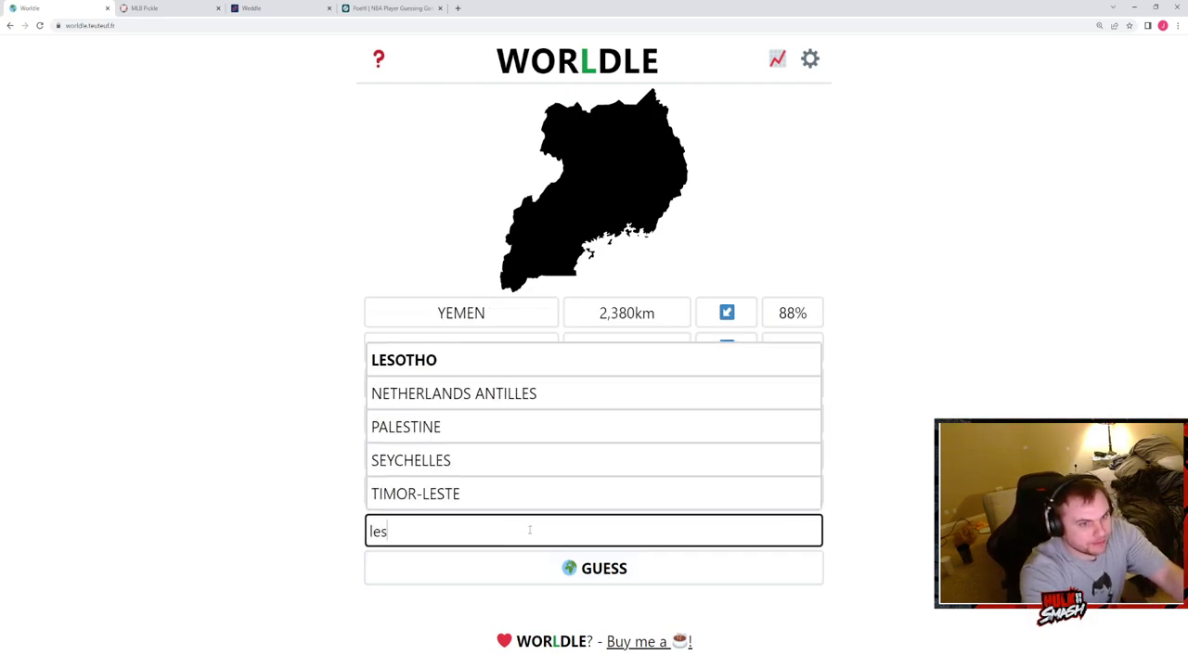
pyautogui.click(557, 494)
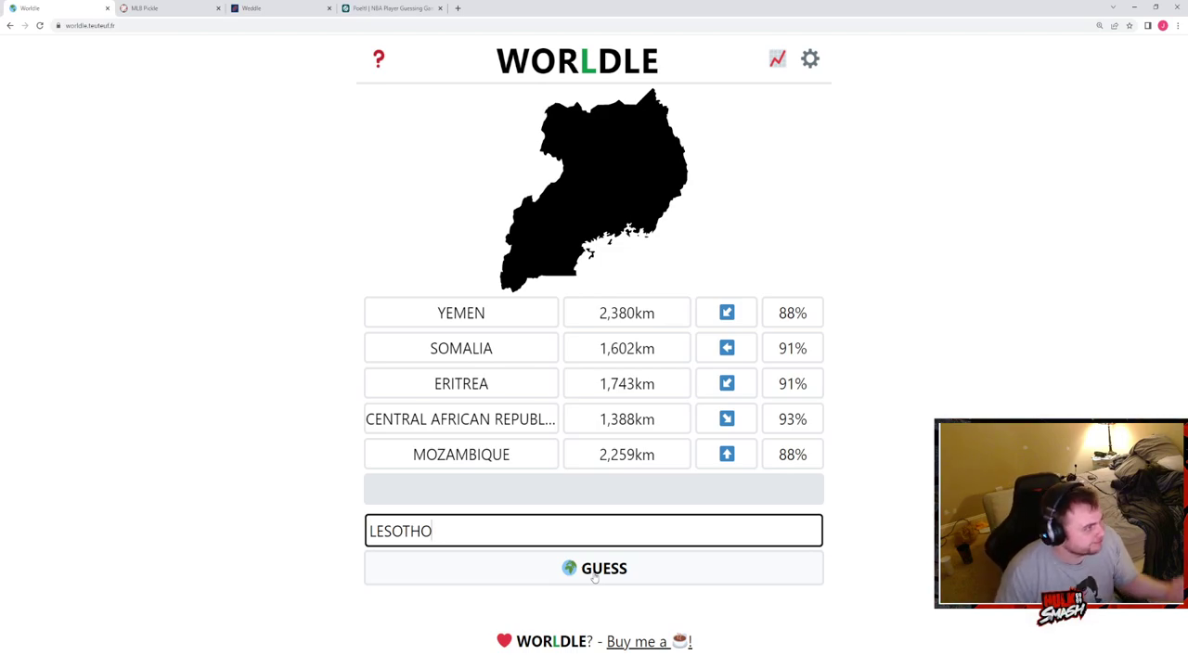
pyautogui.click(595, 577)
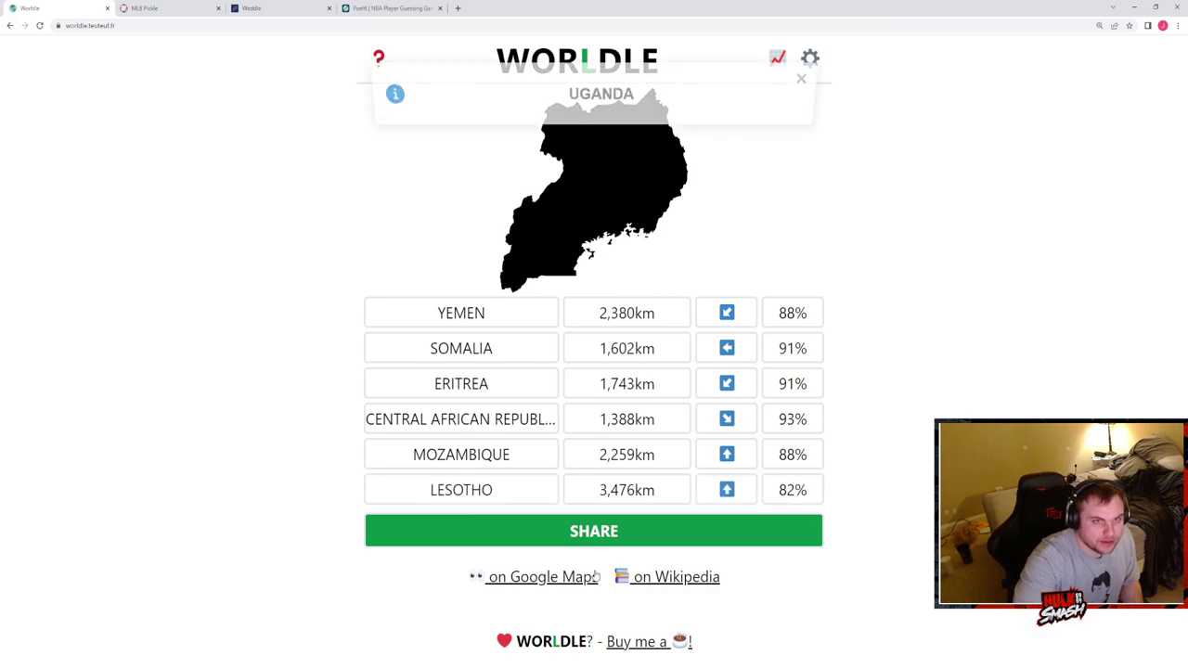
pyautogui.click(800, 79)
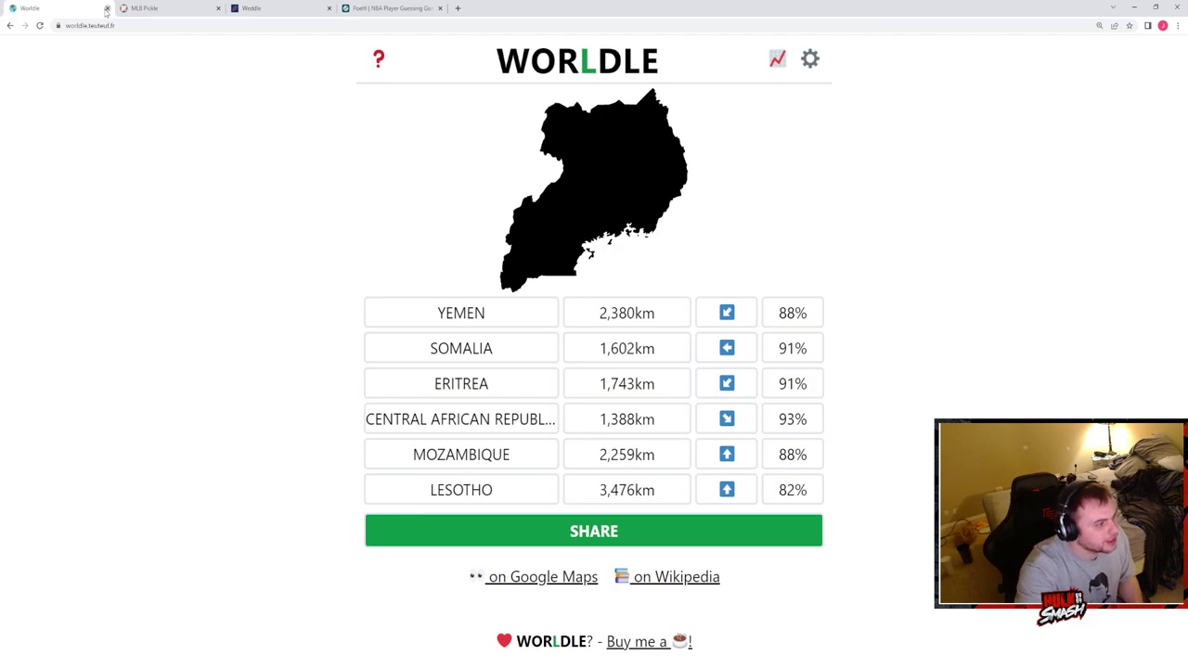
# Step: Close the Worldle tab, then guess Shohei Ohtani and Alex Bregman in MLB Pickle
pyautogui.click(106, 8)
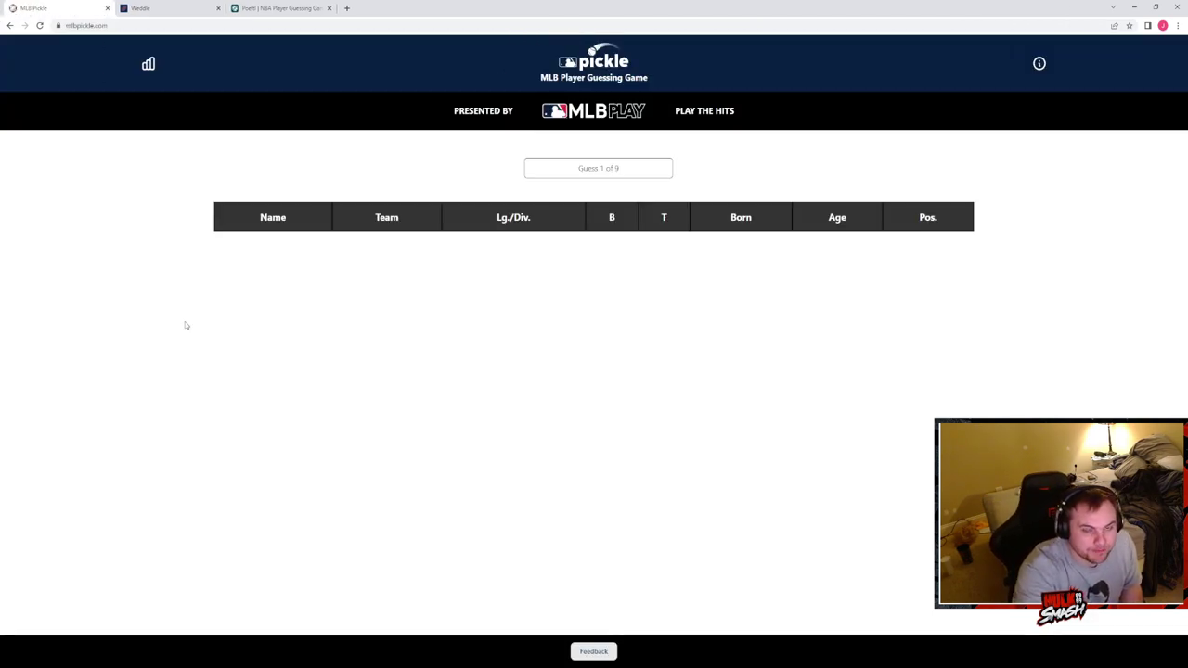
pyautogui.click(616, 167)
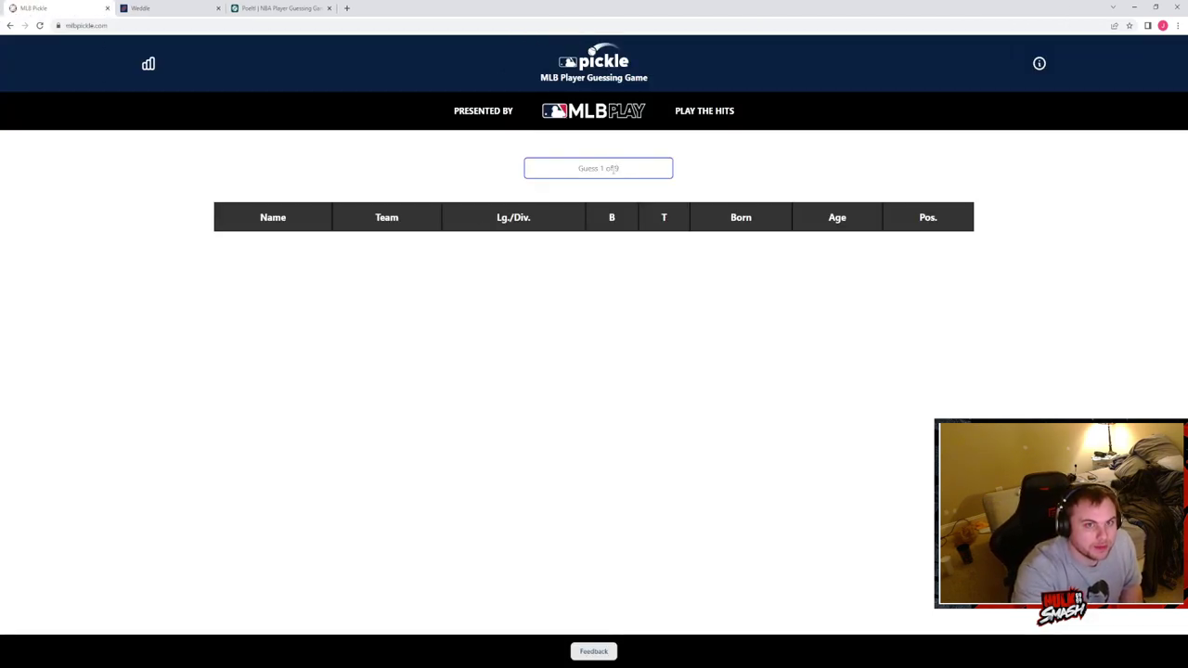
pyautogui.write('oht')
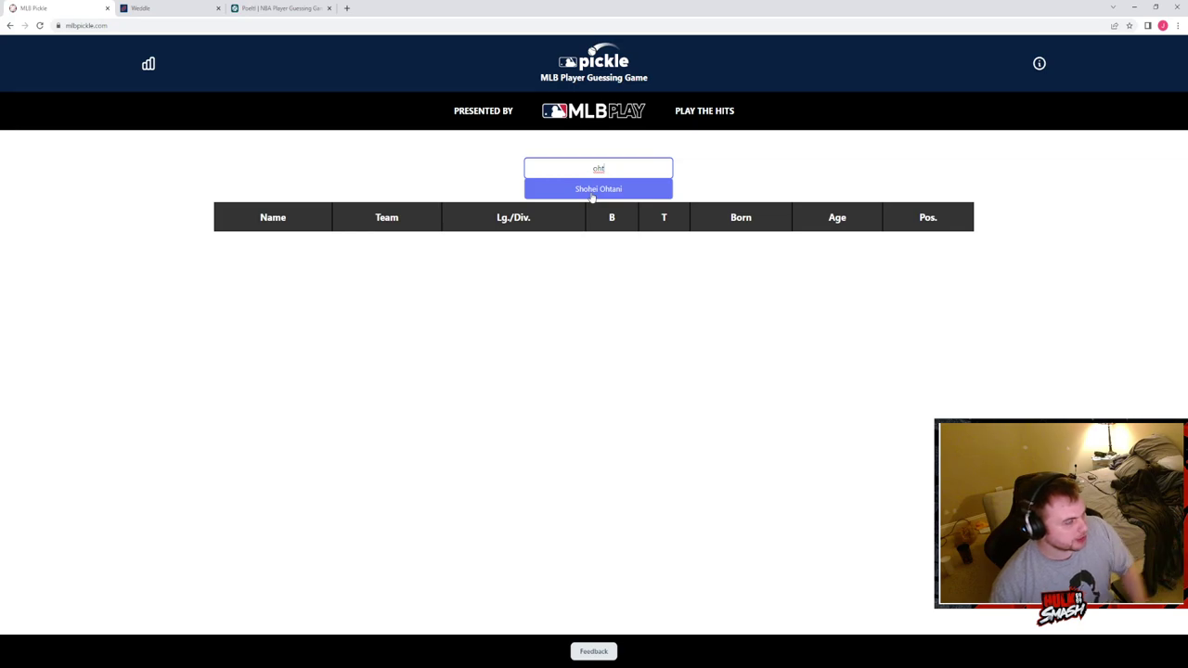
pyautogui.click(592, 193)
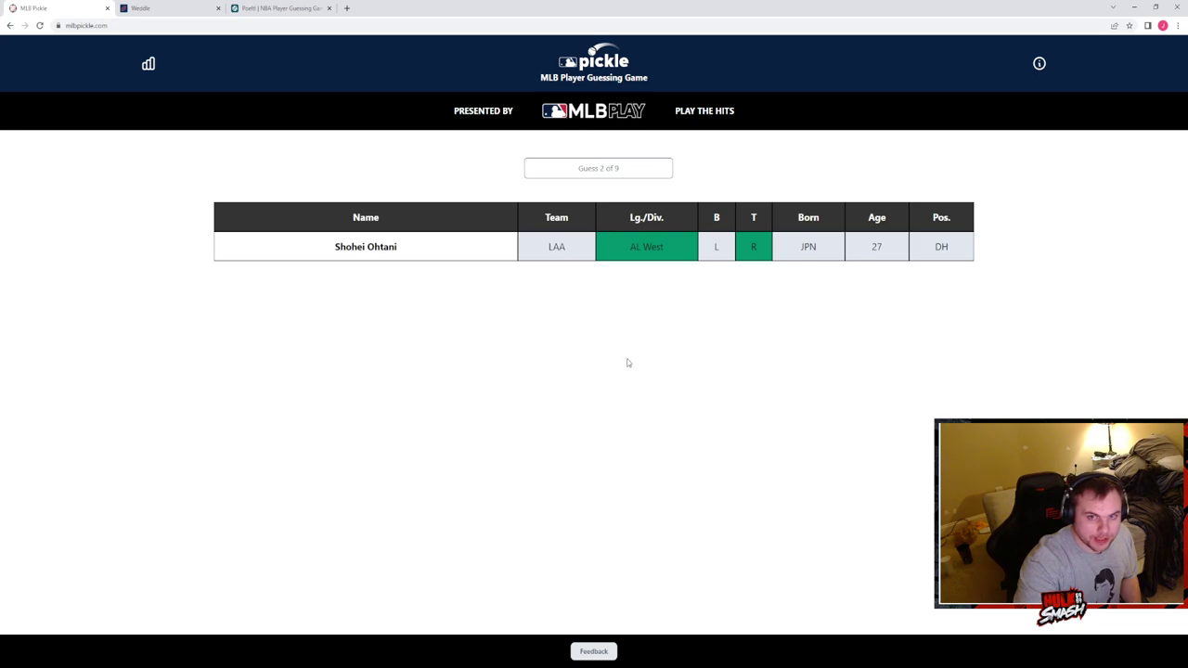
pyautogui.click(612, 169)
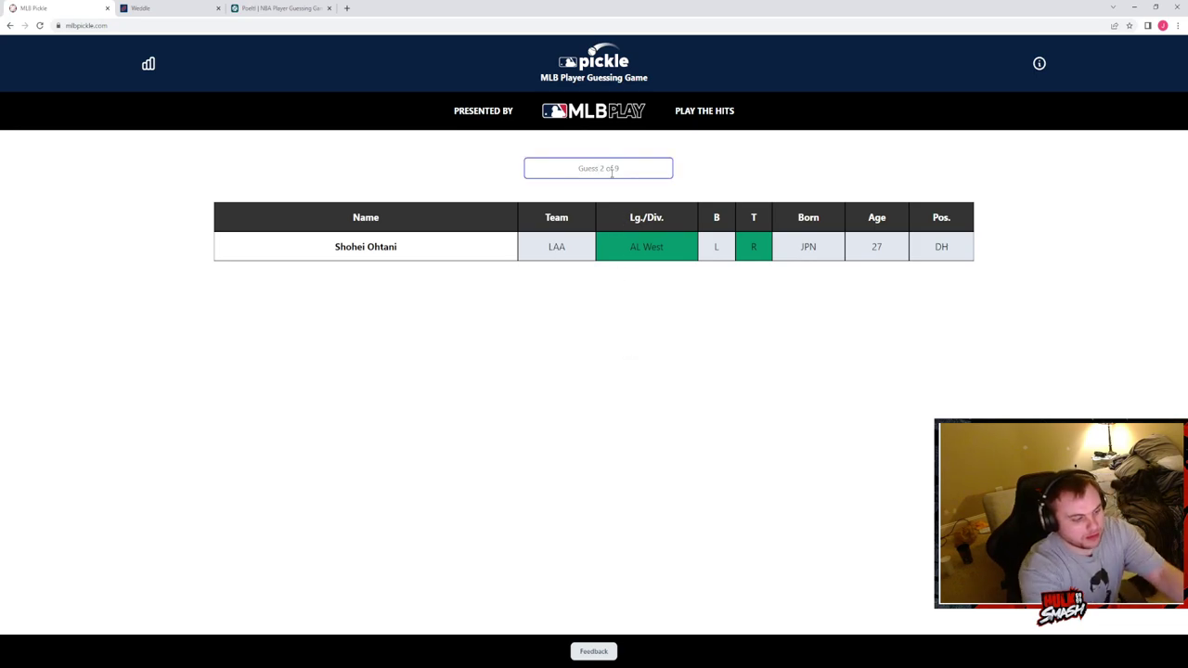
pyautogui.write('alex')
pyautogui.click(610, 189)
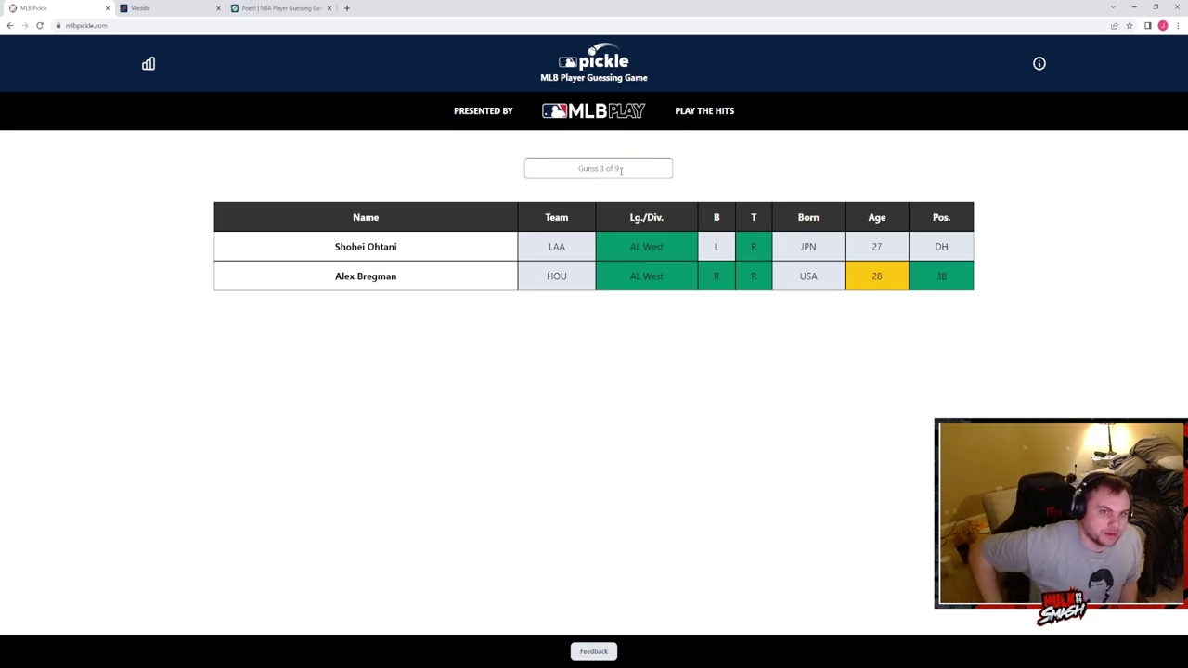
# Step: Guess Marcus Semien, then Eugenio Suarez for the all-green solve, and dismiss Good Job
pyautogui.click(621, 171)
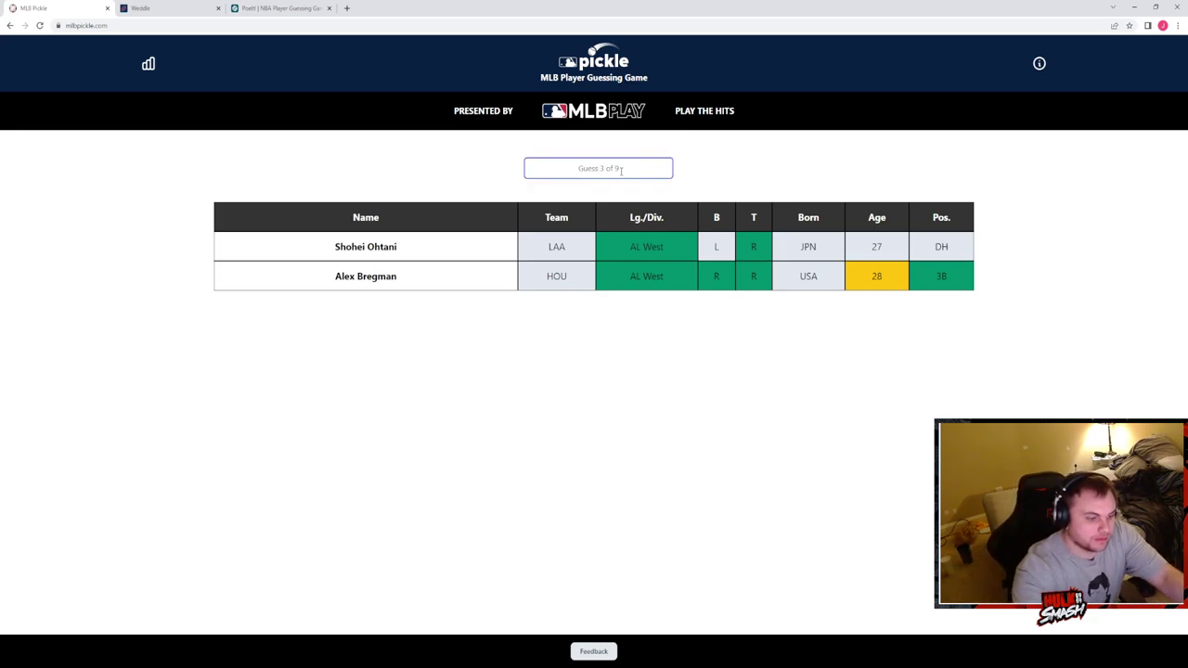
pyautogui.write('sem')
pyautogui.click(599, 189)
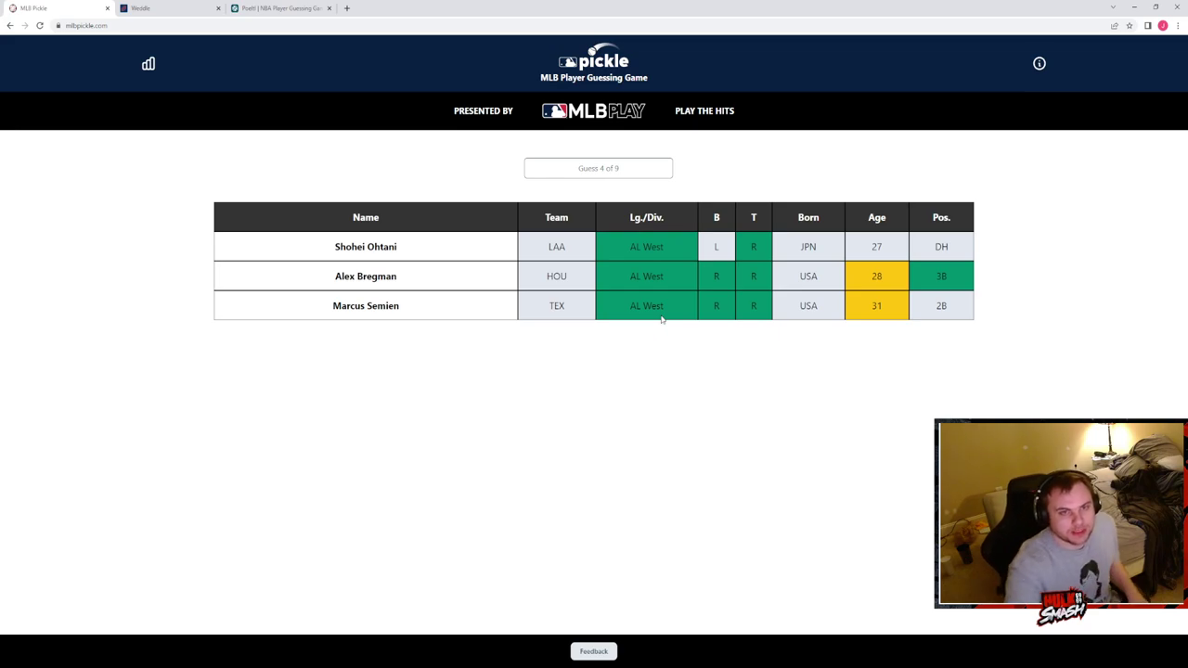
pyautogui.click(601, 168)
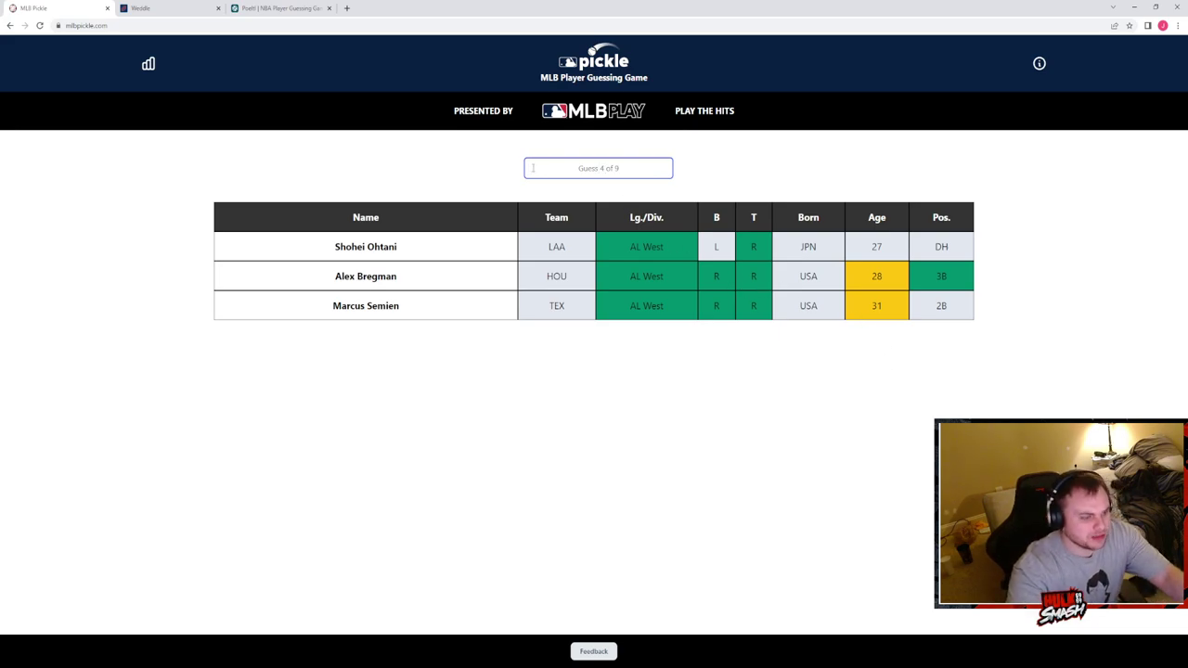
pyautogui.write('a')
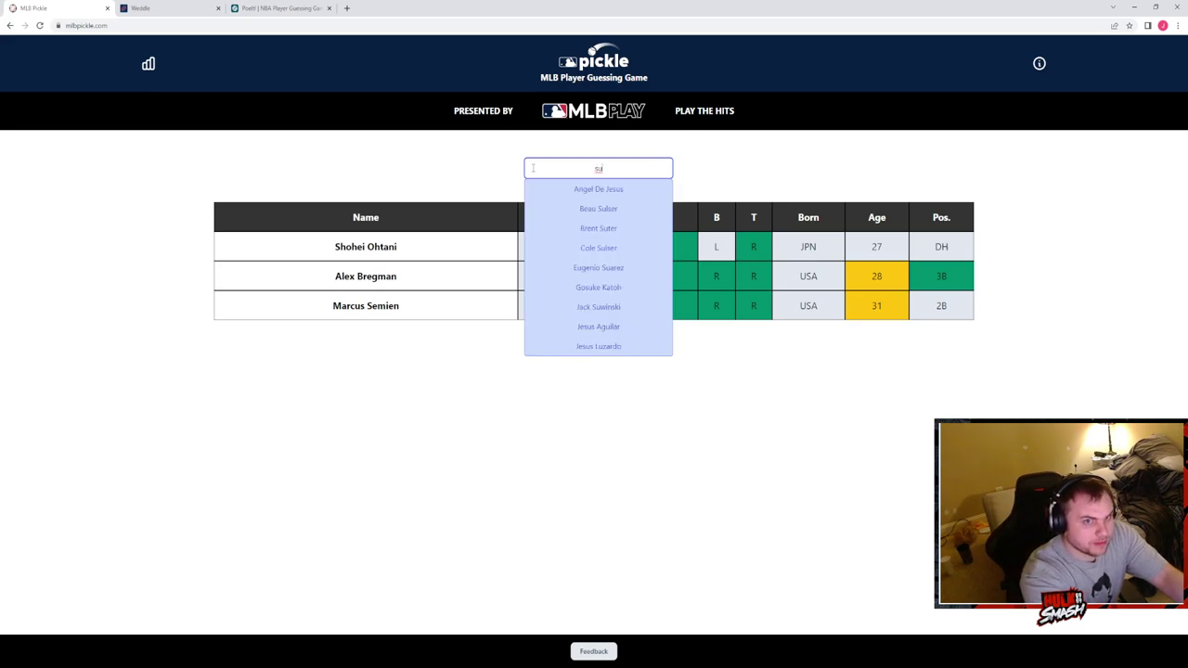
pyautogui.write('ua')
pyautogui.press('Down')
pyautogui.press('Return')
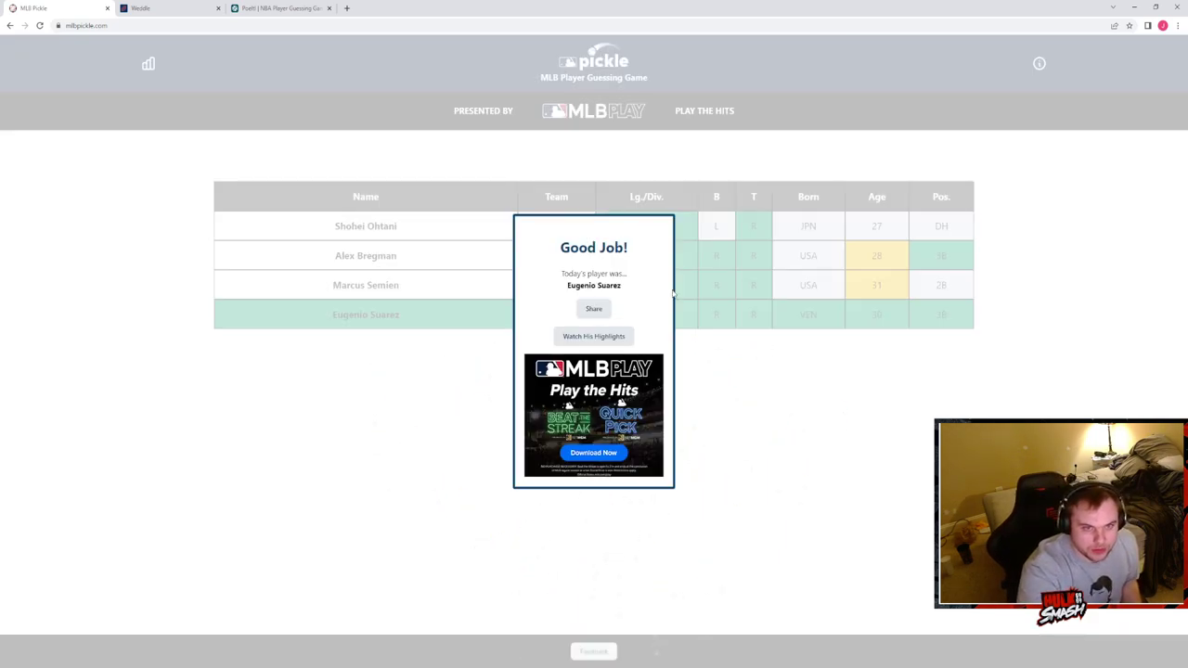
pyautogui.click(757, 387)
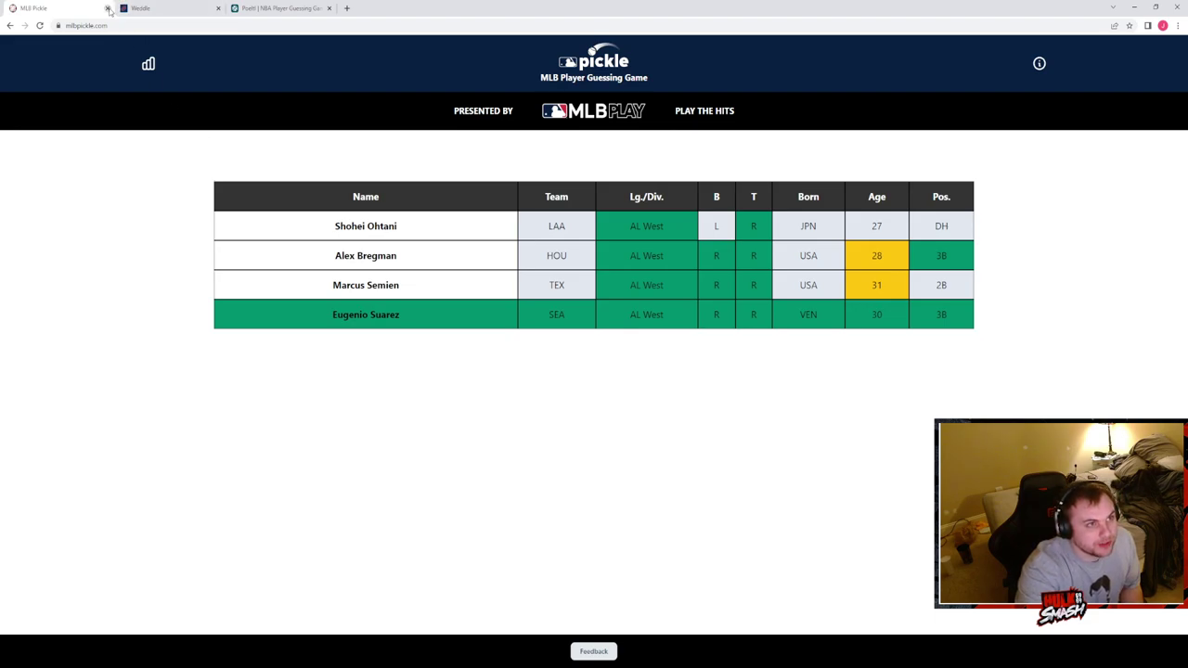
# Step: Close the MLB Pickle tab and enter A.J. Brown as the first Weddle guess
pyautogui.hotkey('ctrl', 'w')
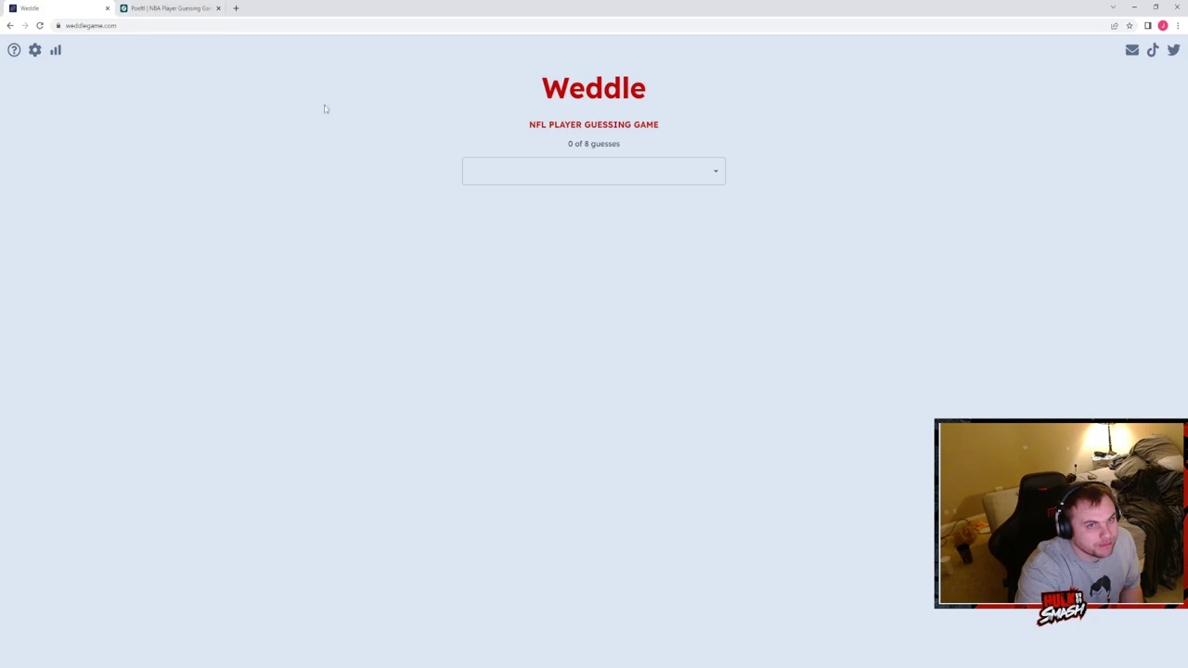
pyautogui.click(591, 170)
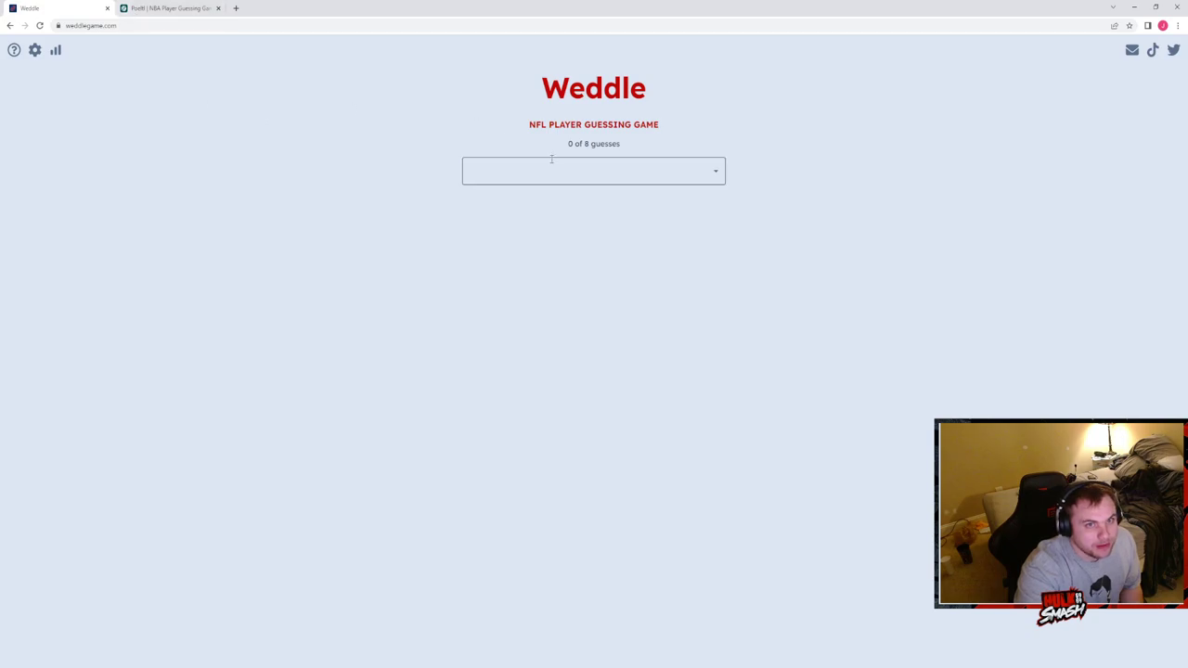
pyautogui.click(718, 173)
pyautogui.click(516, 198)
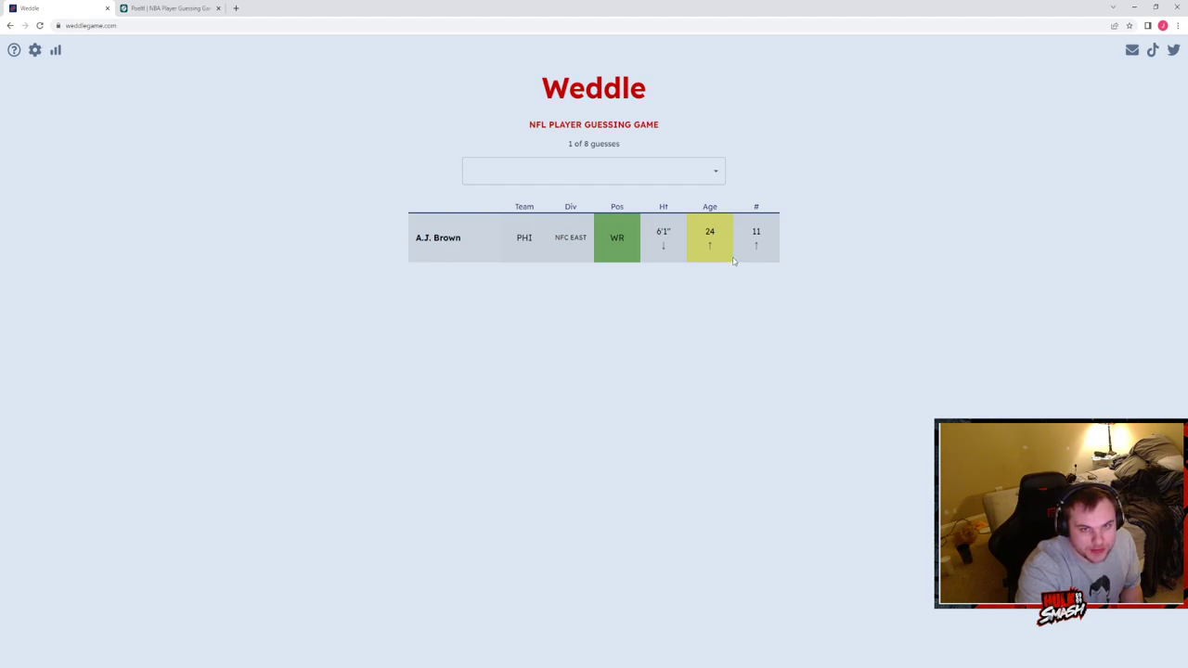
# Step: Search for and enter Mike Williams as the second Weddle guess
pyautogui.click(594, 170)
pyautogui.click(854, 118)
pyautogui.click(628, 173)
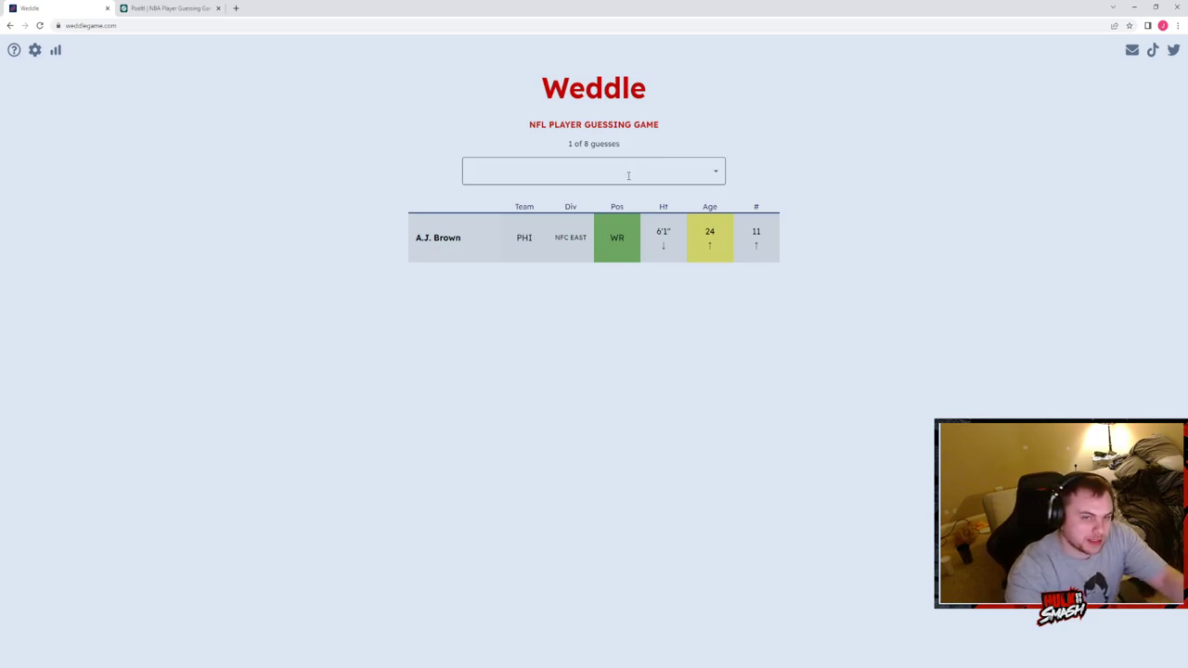
pyautogui.click(628, 172)
pyautogui.write('williams')
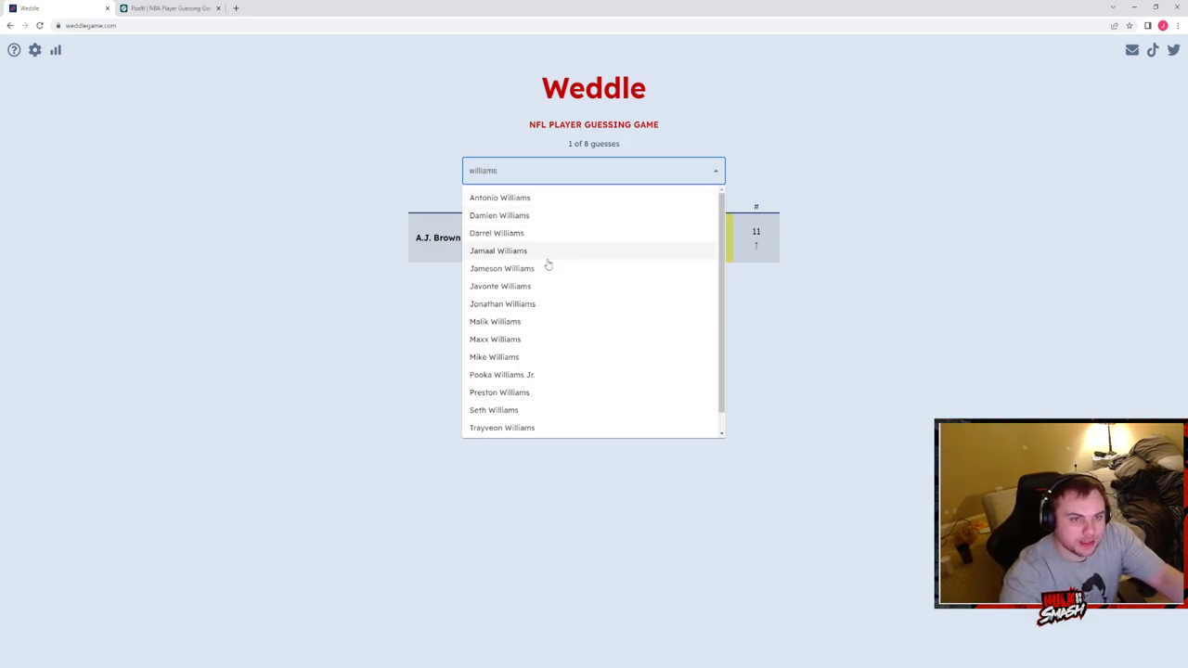
pyautogui.click(516, 356)
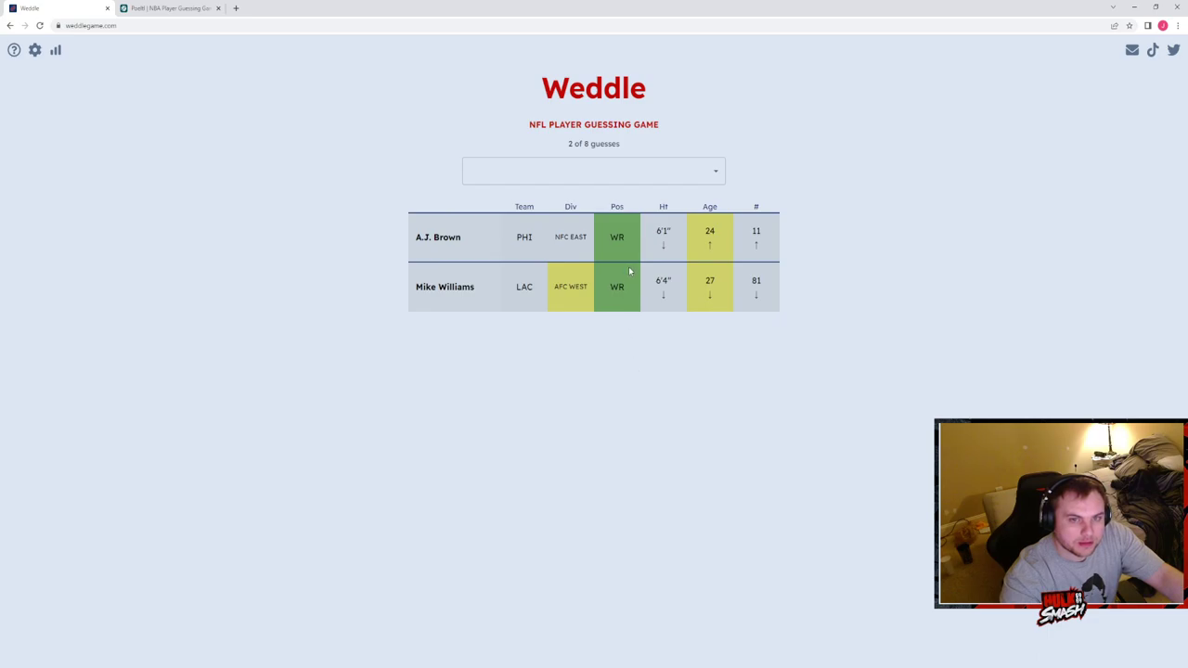
pyautogui.click(604, 168)
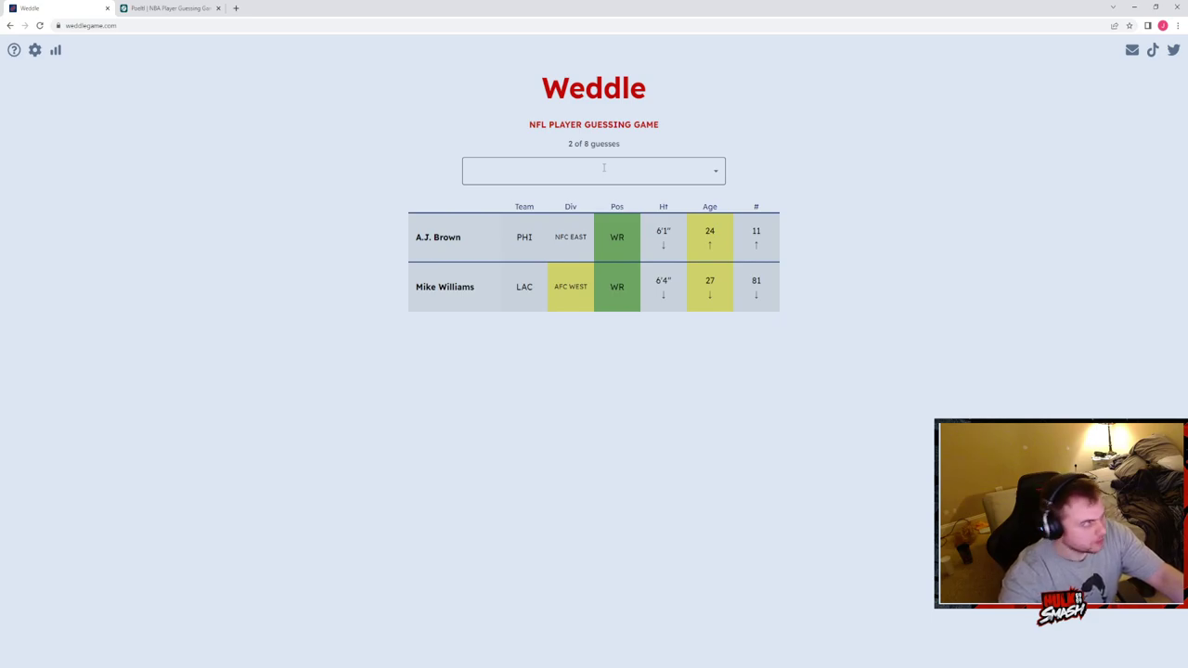
pyautogui.click(604, 168)
pyautogui.write('monc')
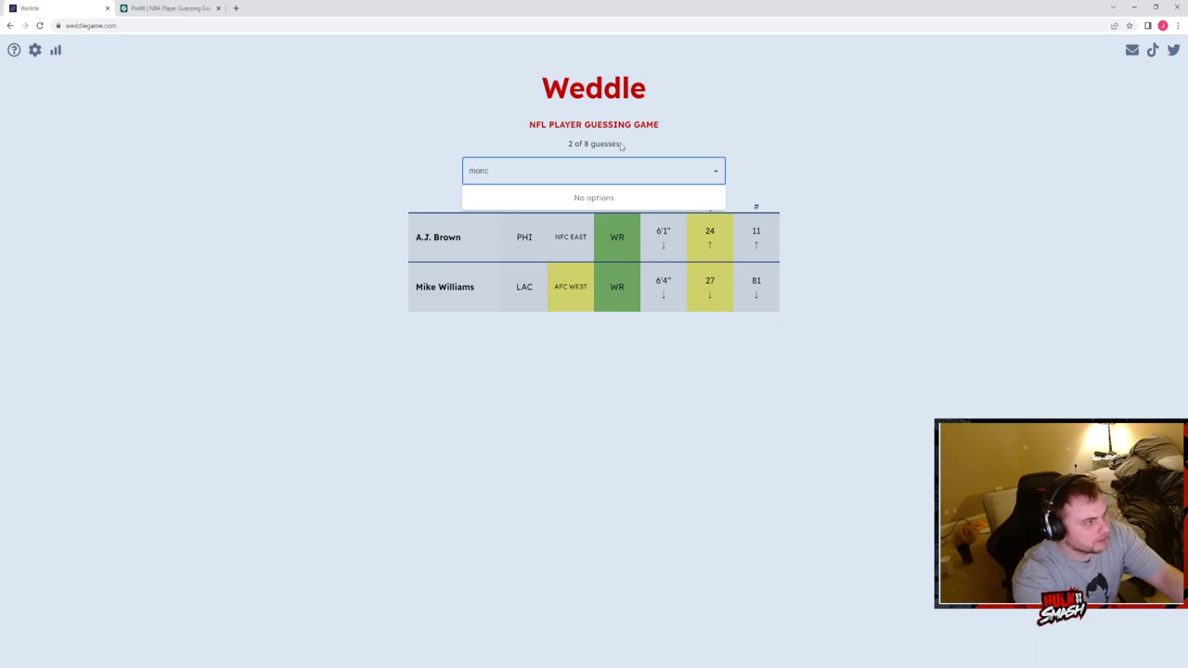
pyautogui.press('BackSpace')
pyautogui.press('BackSpace')
pyautogui.press('BackSpace')
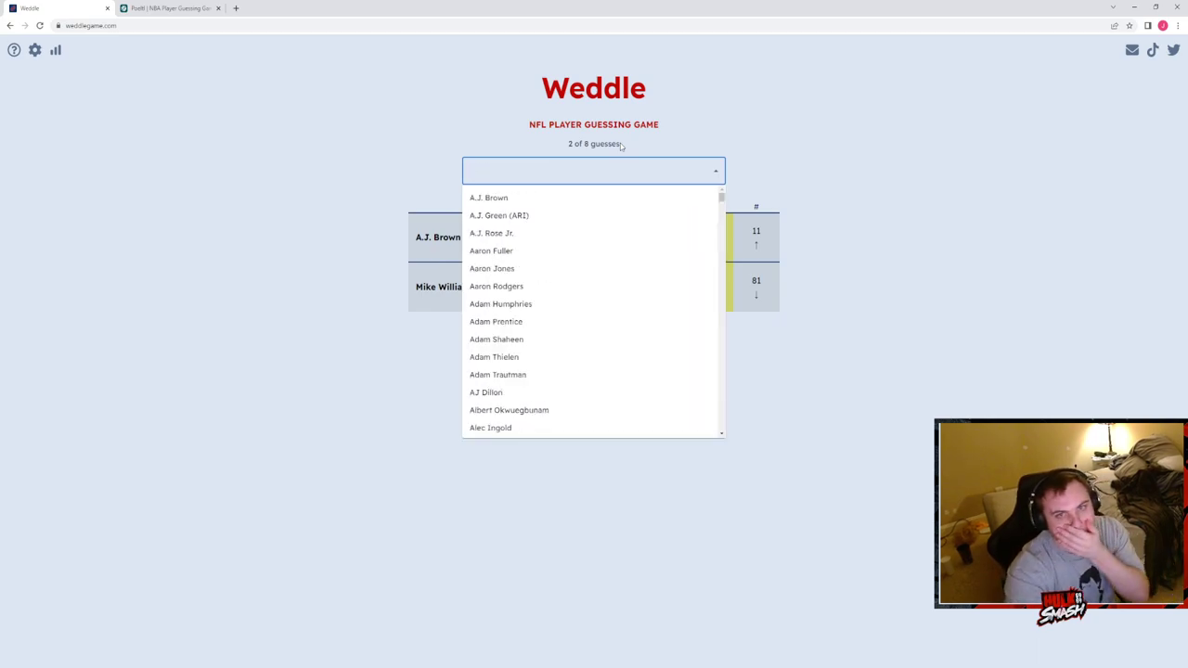
pyautogui.click(835, 198)
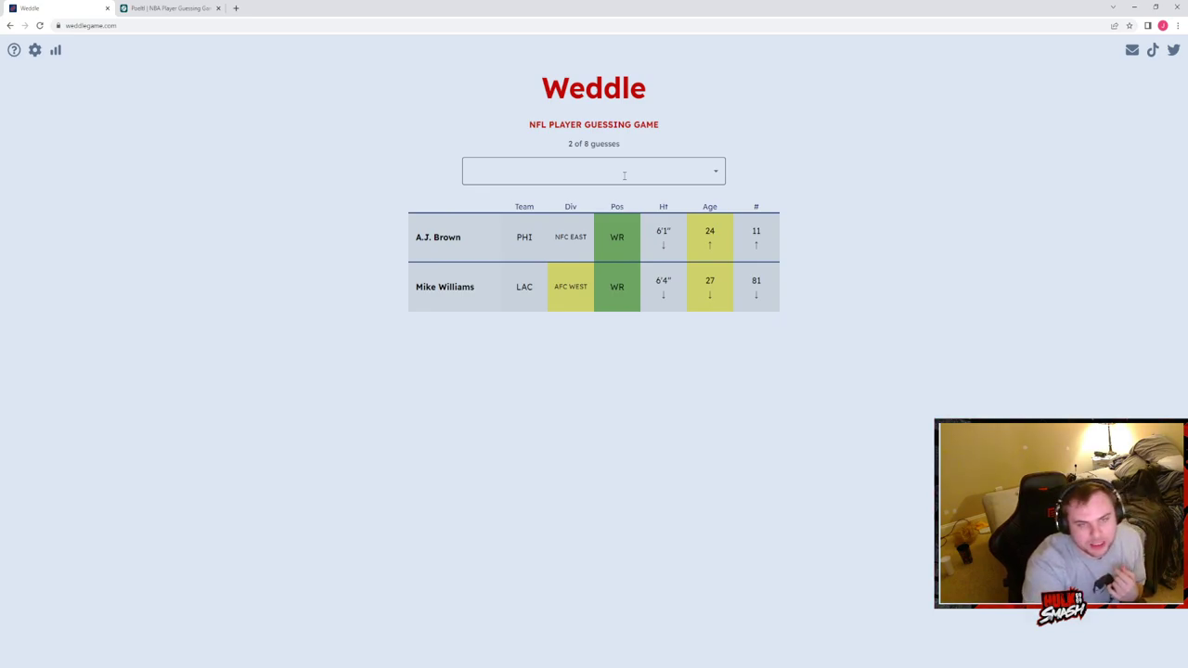
pyautogui.click(624, 173)
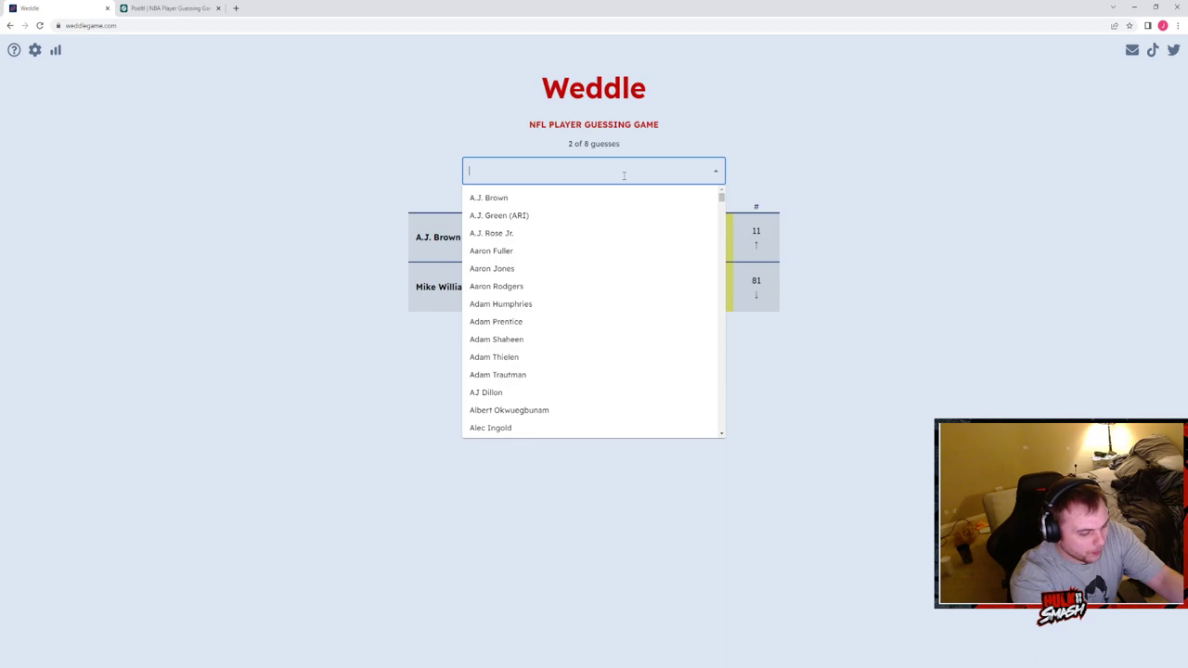
pyautogui.write('hill')
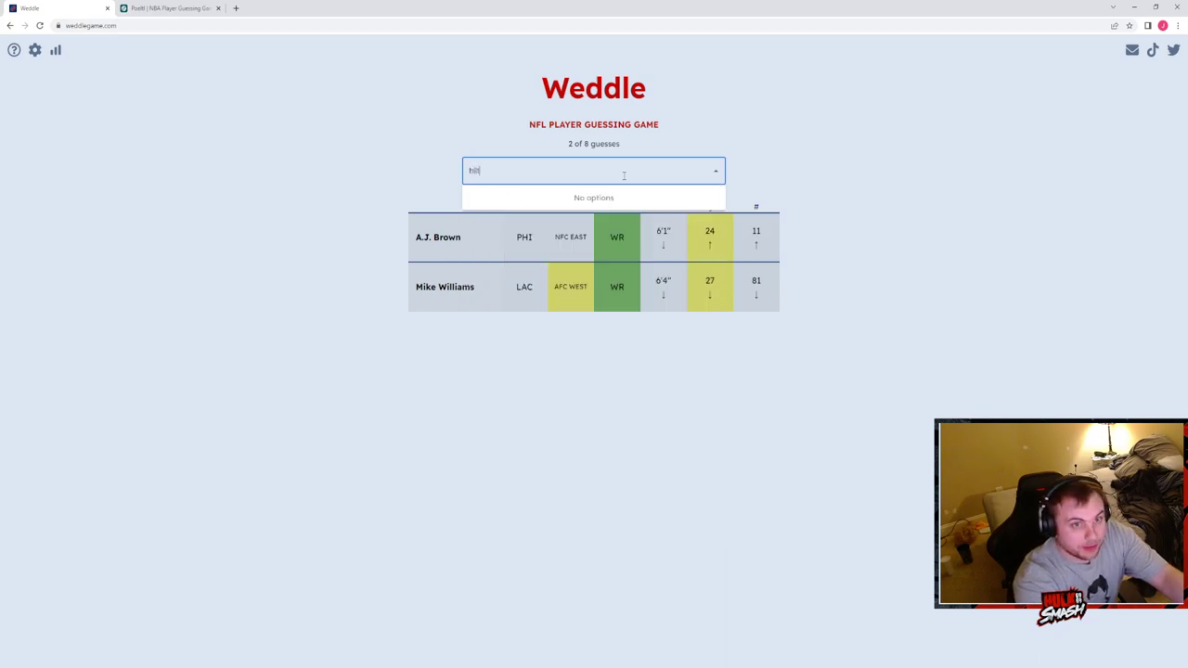
pyautogui.press('BackSpace')
pyautogui.press('BackSpace')
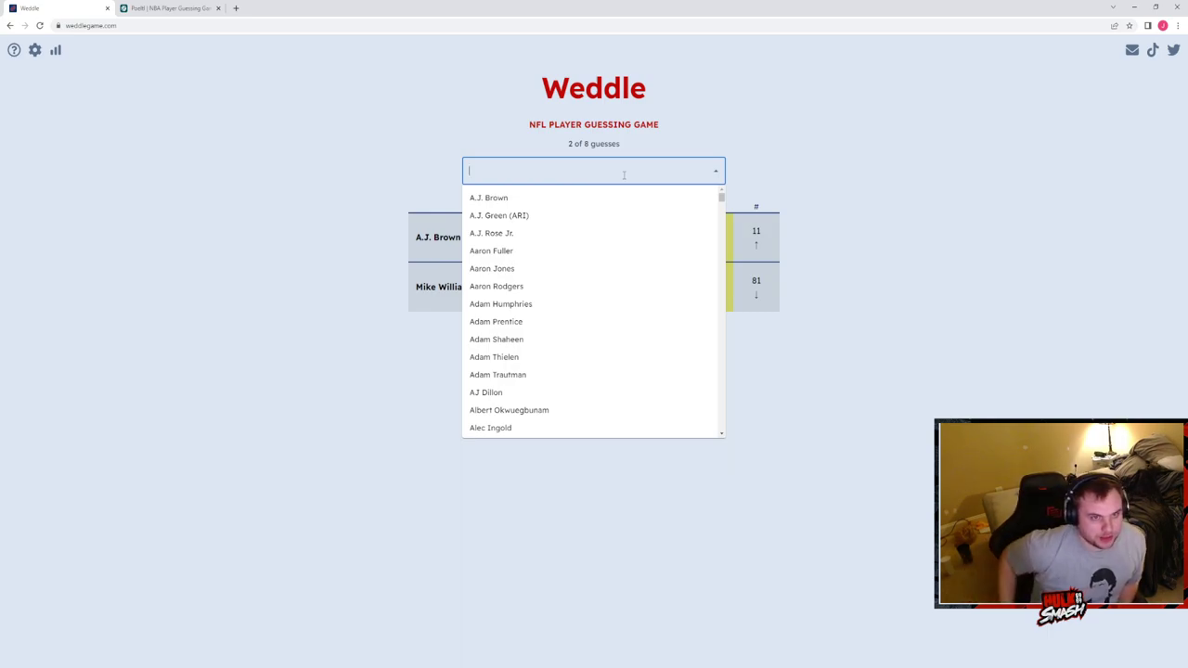
pyautogui.click(396, 176)
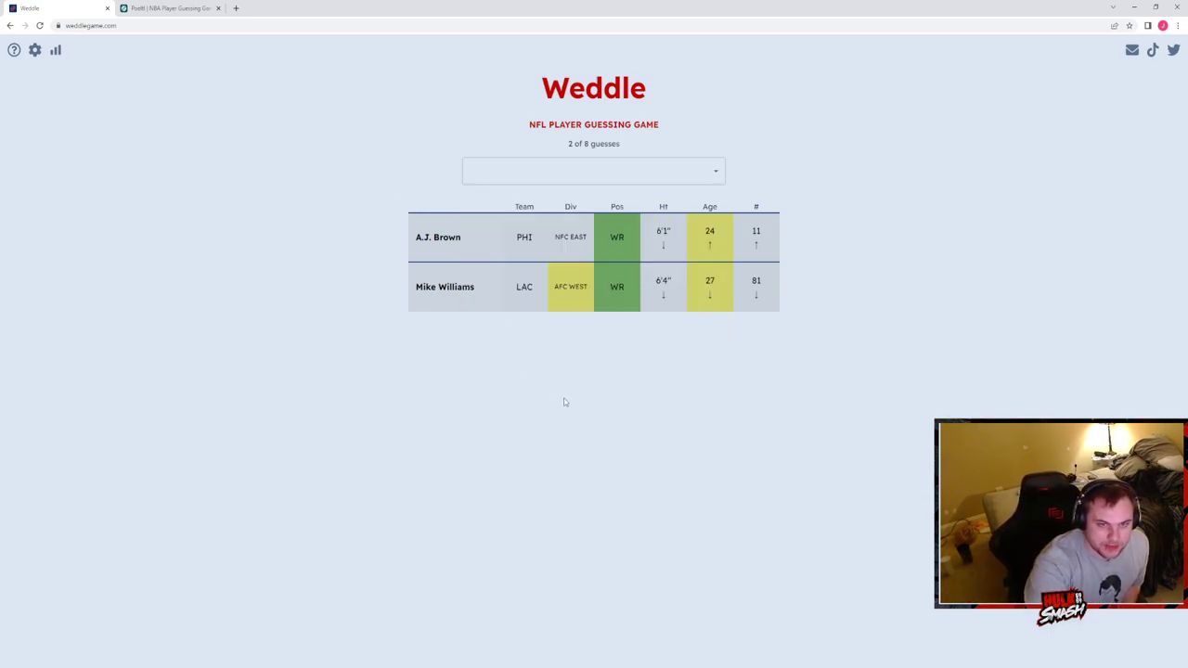
pyautogui.click(580, 168)
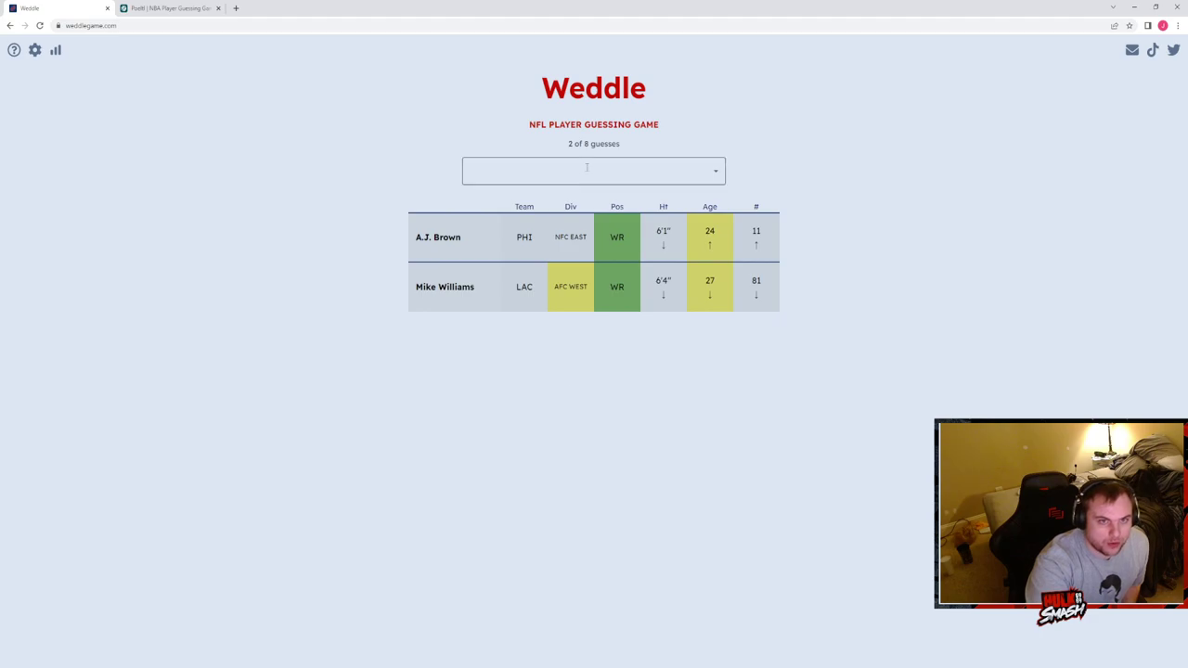
pyautogui.write('chase')
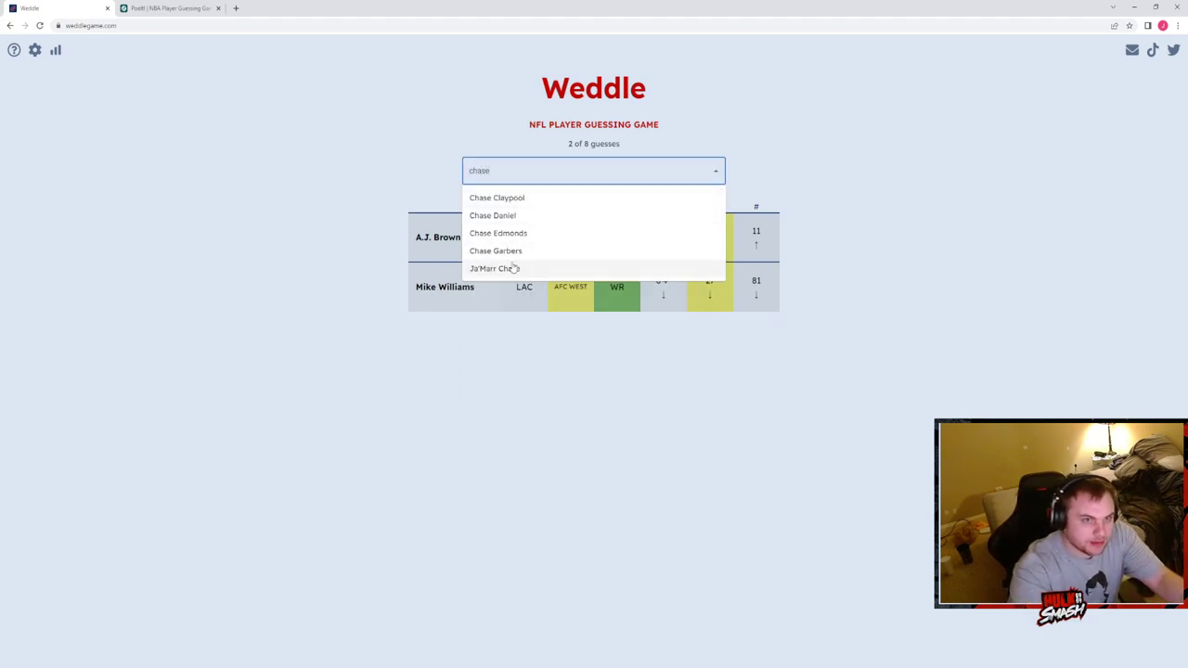
# Step: Guess Ja'Marr Chase, Rashod Bateman and Chase Claypool as Weddle guesses three to five
pyautogui.click(495, 268)
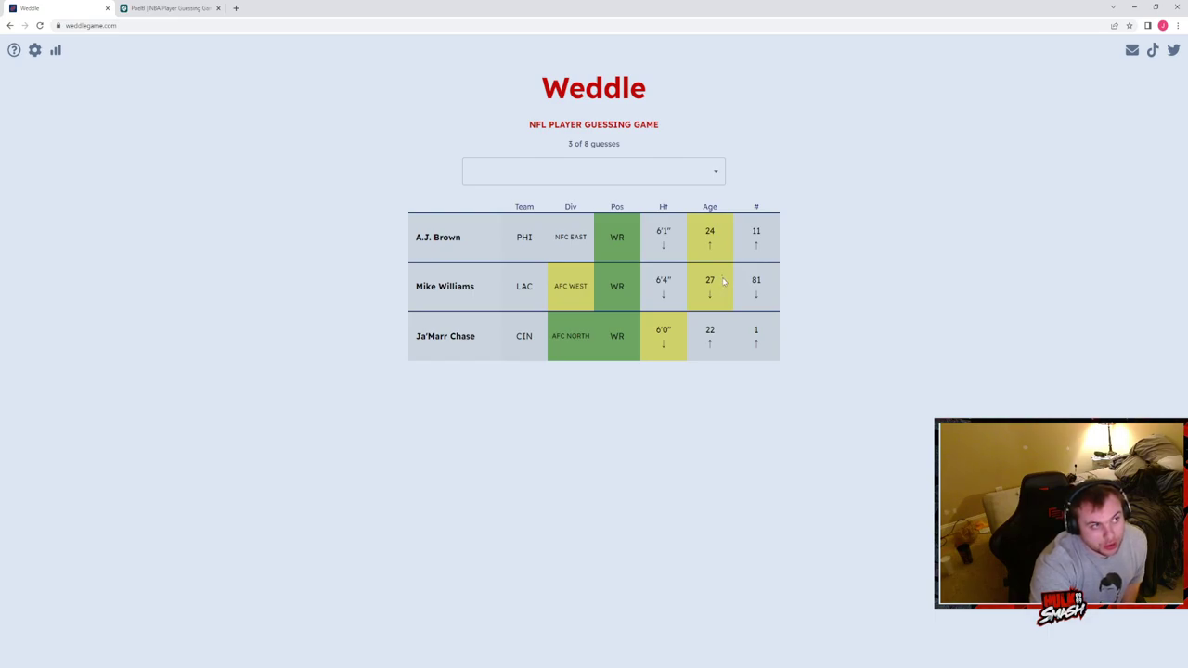
pyautogui.click(604, 168)
pyautogui.write('bateman')
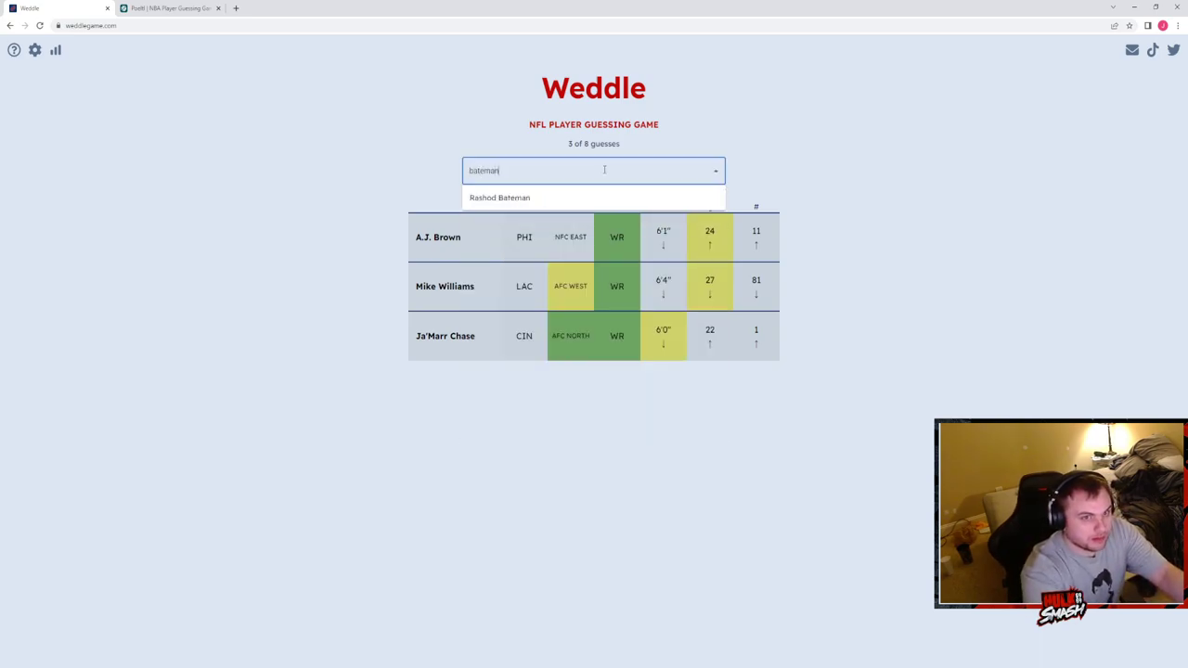
pyautogui.click(602, 197)
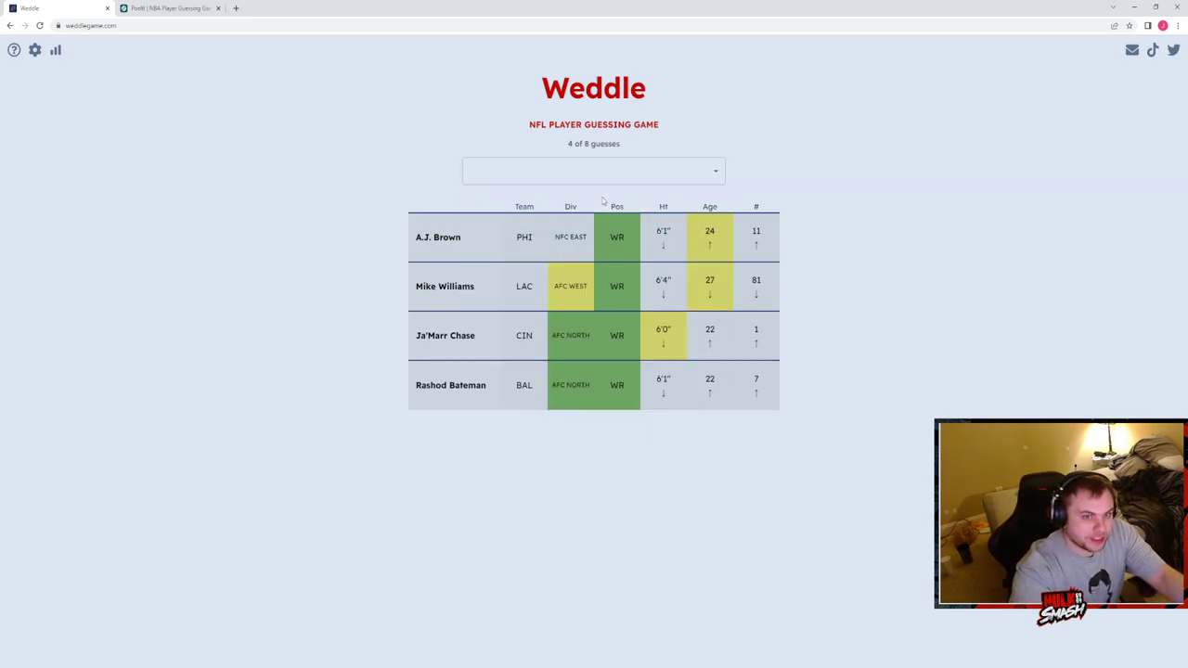
pyautogui.click(604, 170)
pyautogui.write('clay')
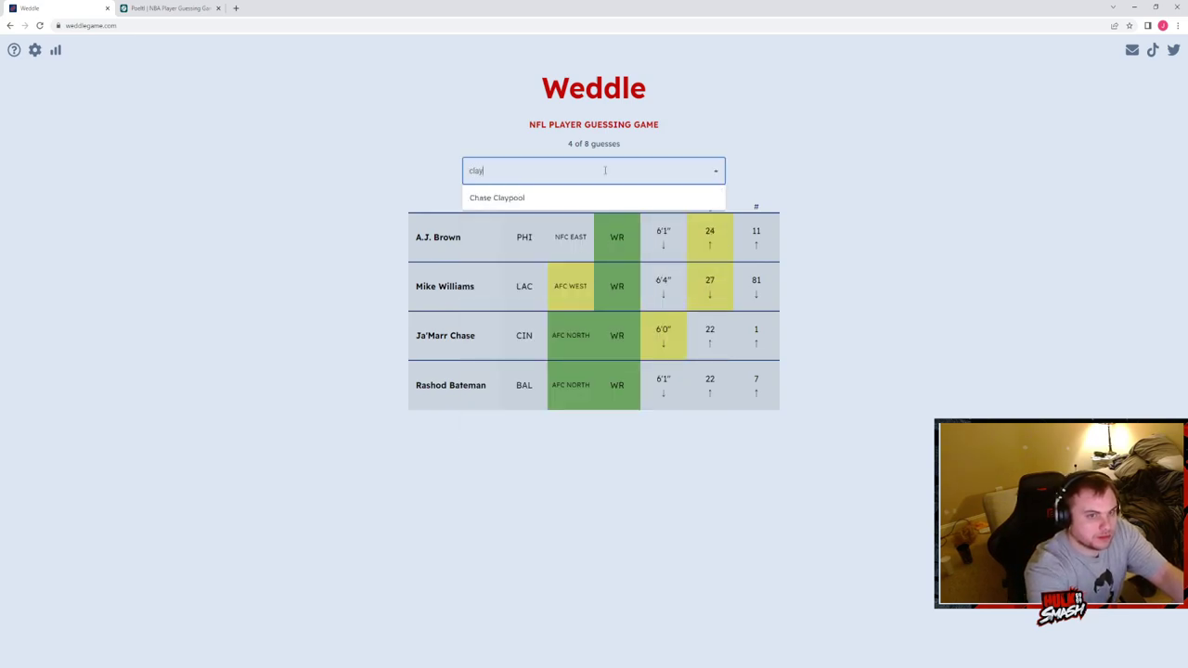
pyautogui.click(612, 197)
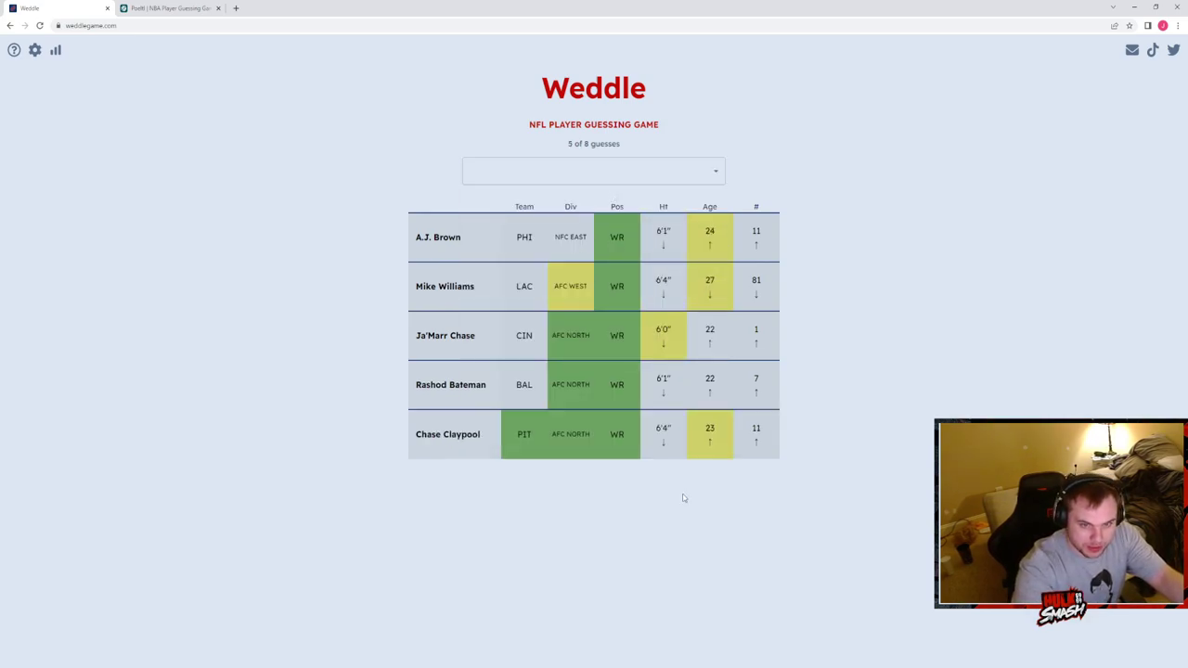
# Step: Solve the puzzle with Diontae Johnson and start a new Hard Mode game
pyautogui.click(604, 170)
pyautogui.write('johns')
pyautogui.click(499, 286)
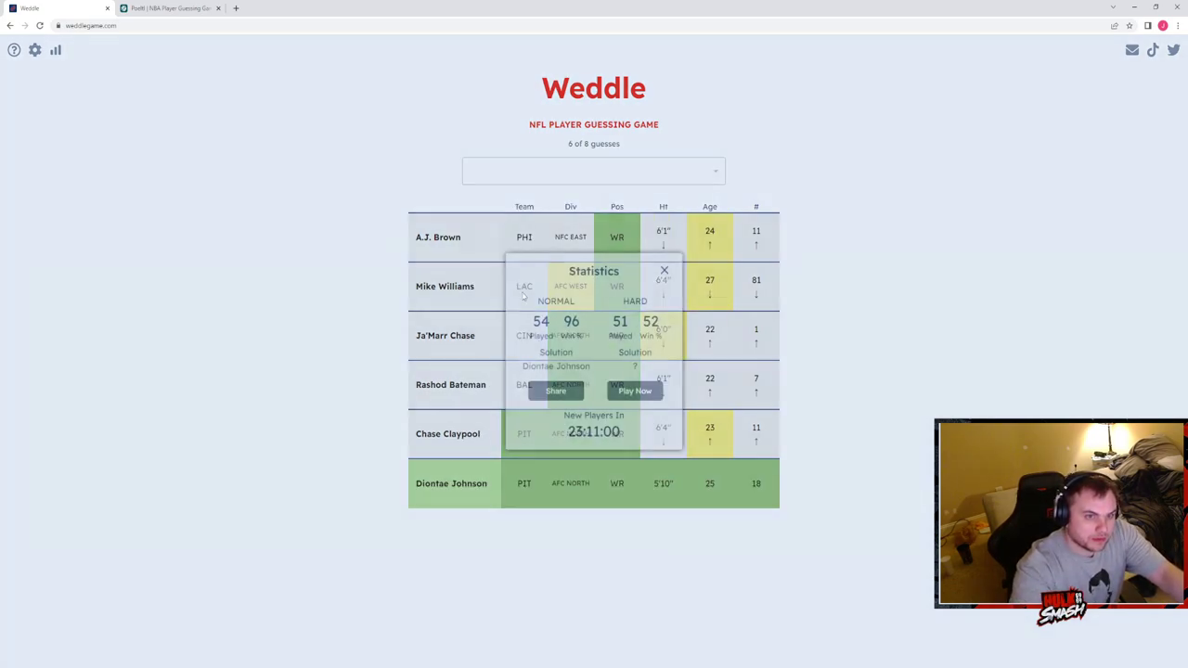
pyautogui.click(634, 390)
pyautogui.click(569, 192)
pyautogui.write('dionta')
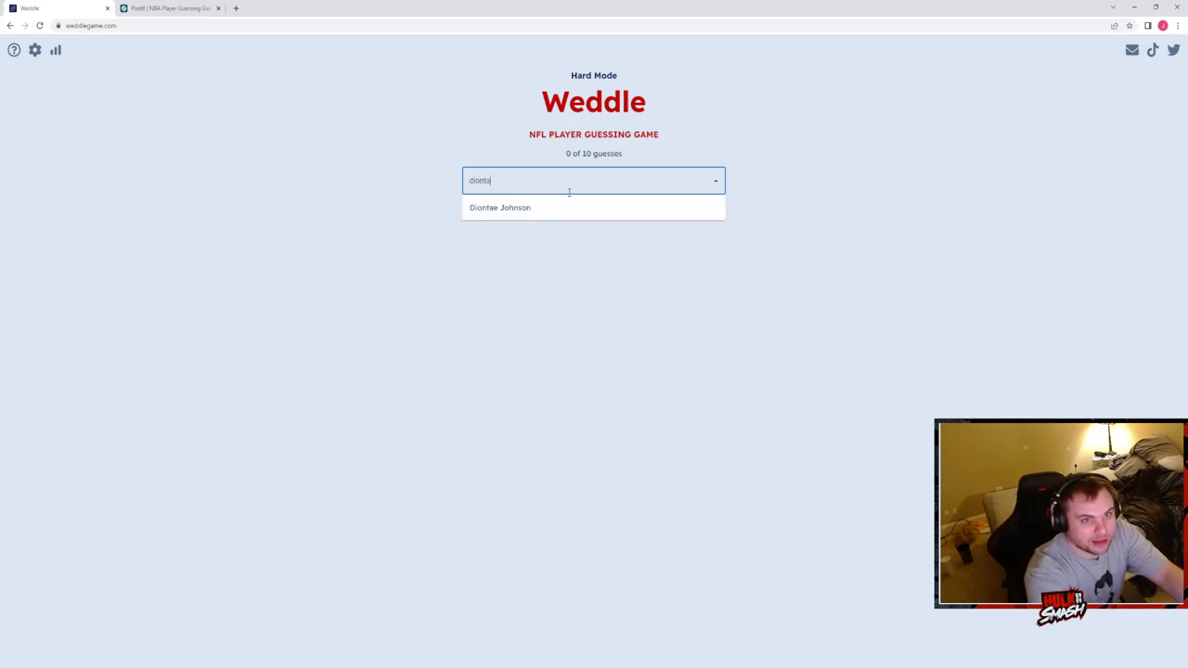
# Step: Guess Diontae Johnson and Aaron Rodgers as the first Hard Mode picks
pyautogui.click(570, 207)
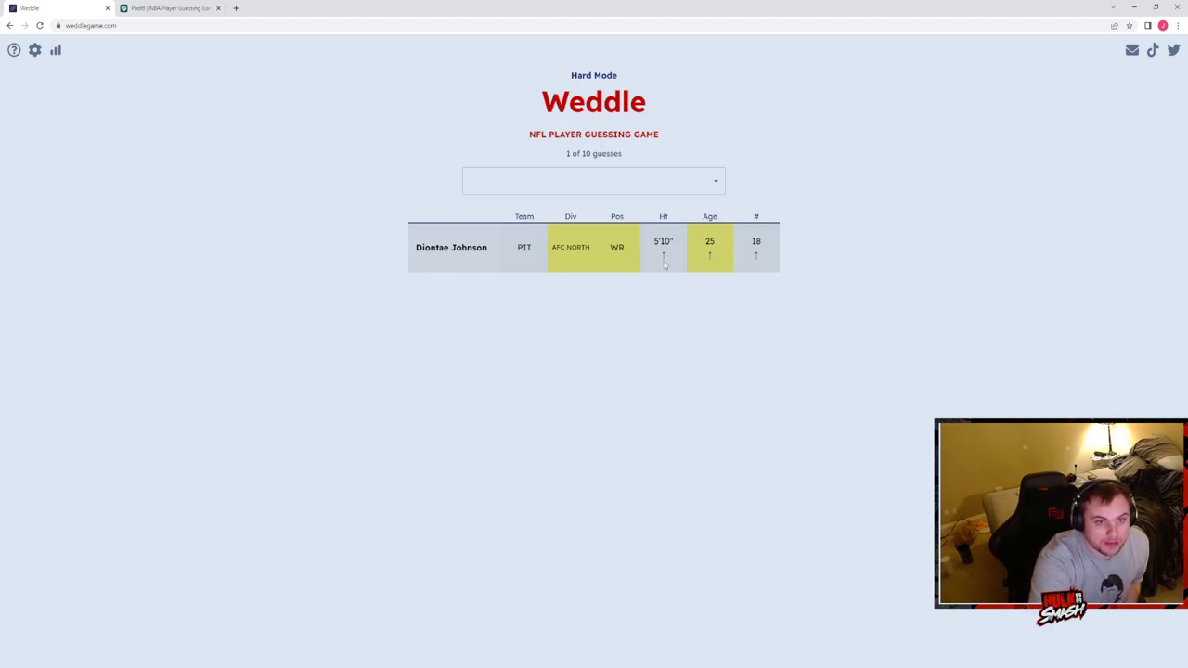
pyautogui.click(626, 185)
pyautogui.write('fod')
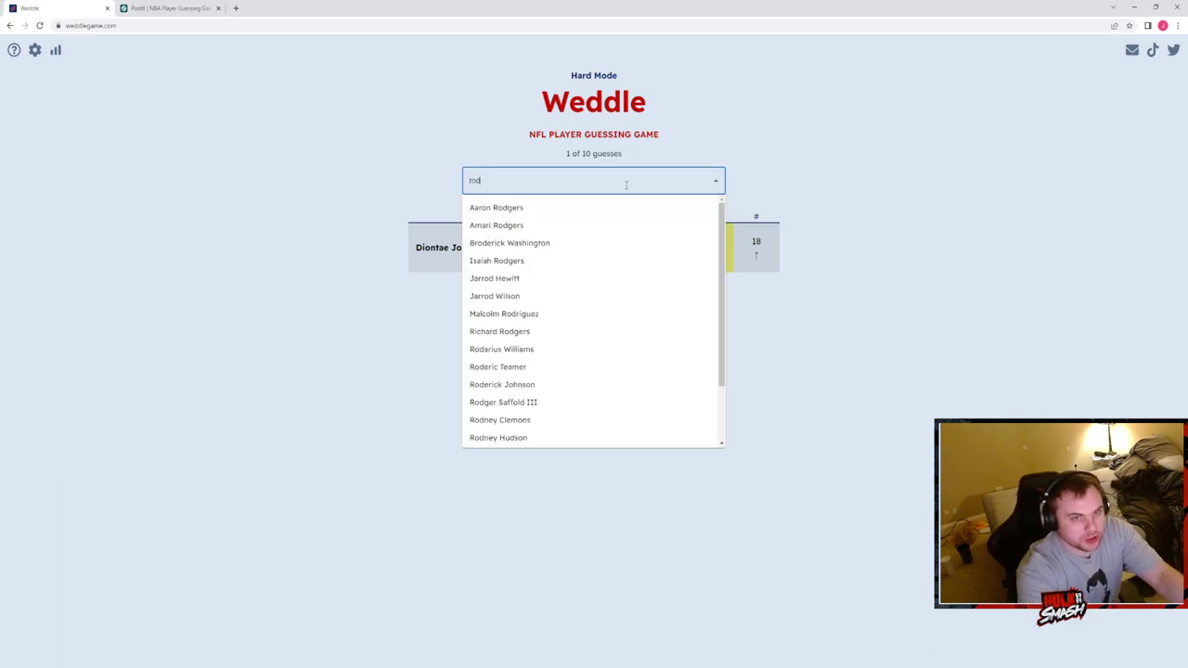
pyautogui.click(488, 207)
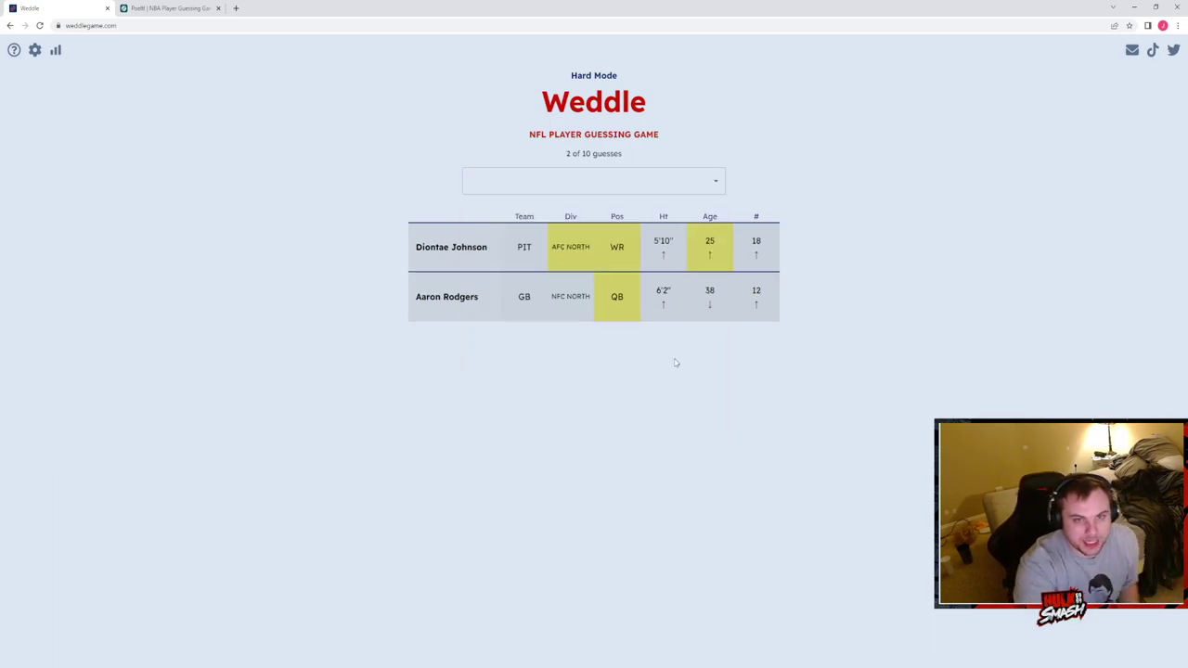
# Step: Search the player list and enter Alex Leatherwood as the third Hard Mode guess
pyautogui.click(571, 179)
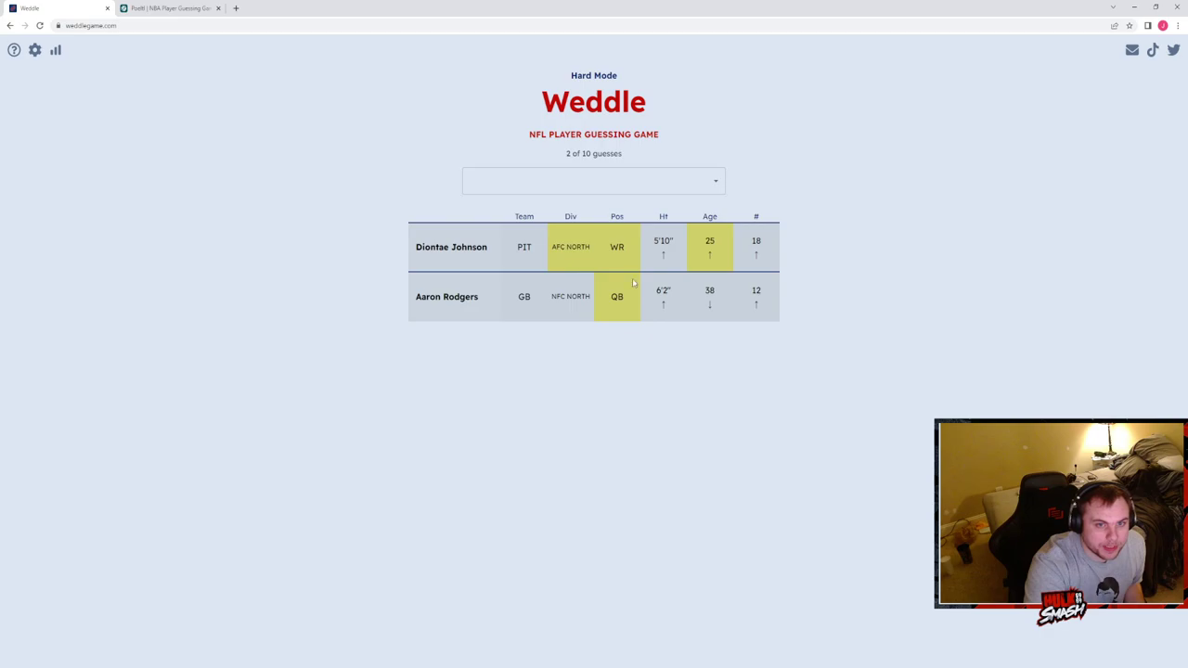
pyautogui.click(604, 179)
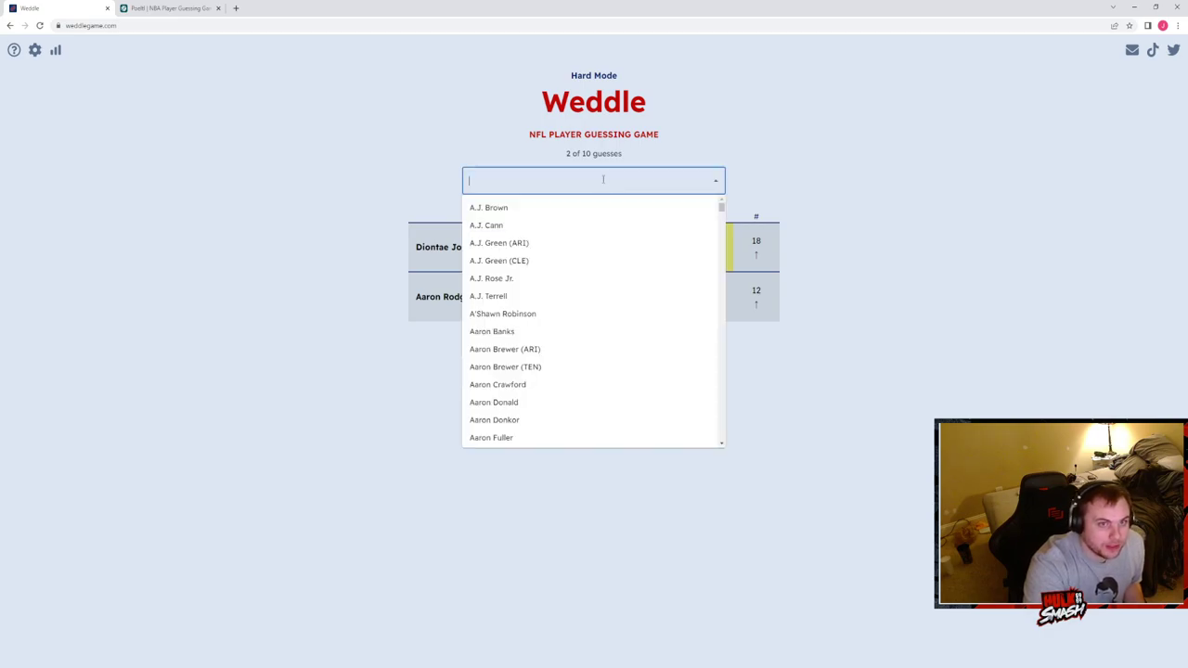
pyautogui.click(812, 69)
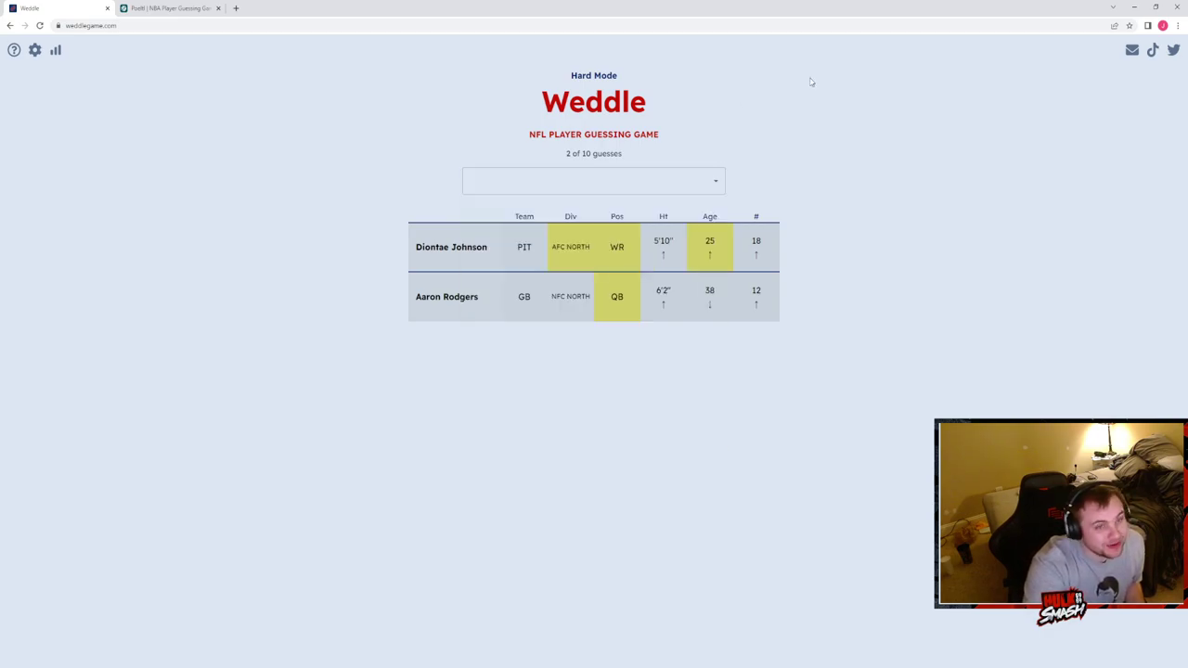
pyautogui.click(593, 180)
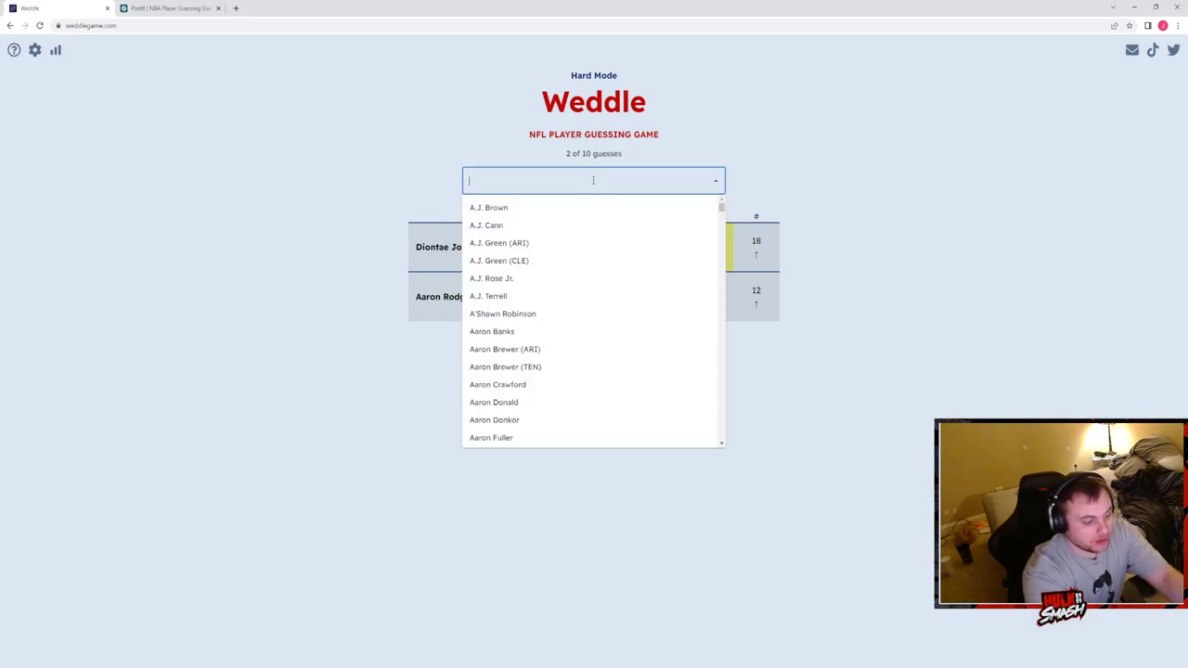
pyautogui.click(853, 246)
pyautogui.click(618, 187)
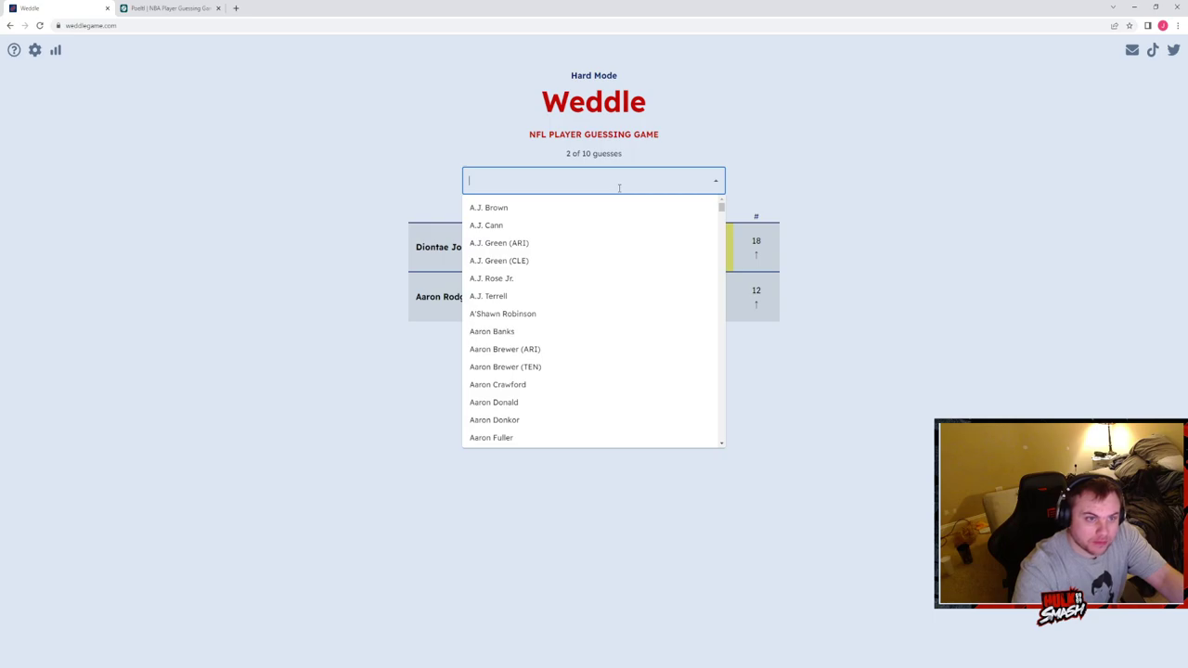
pyautogui.write('bul')
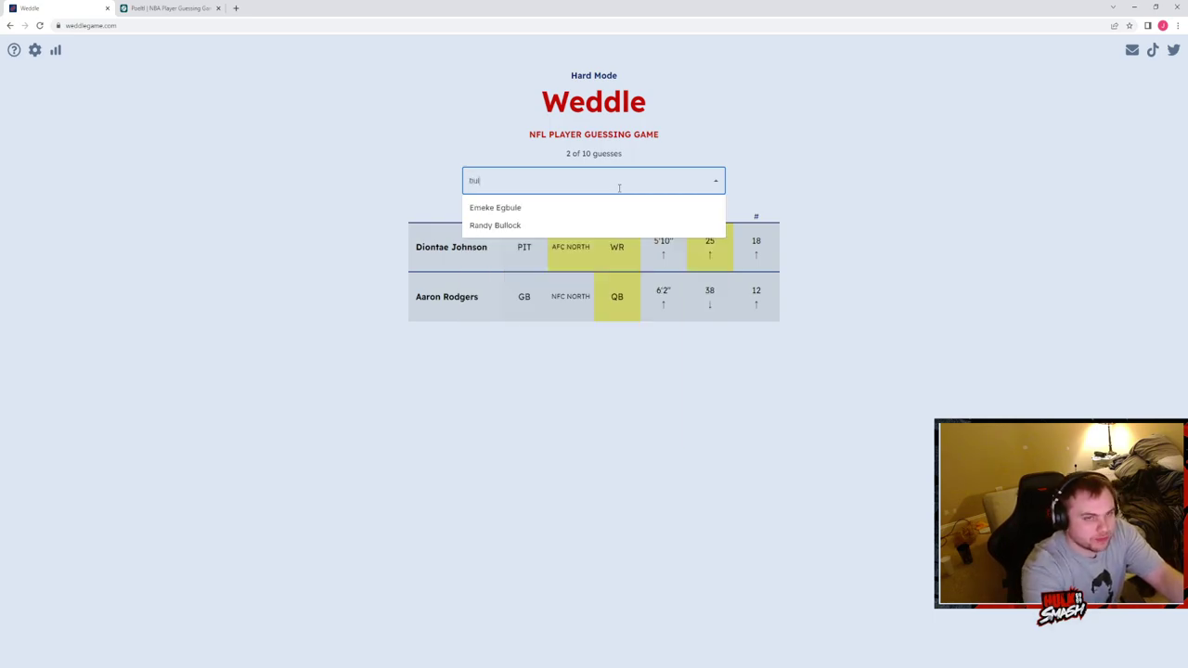
pyautogui.press('BackSpace')
pyautogui.press('BackSpace')
pyautogui.press('BackSpace')
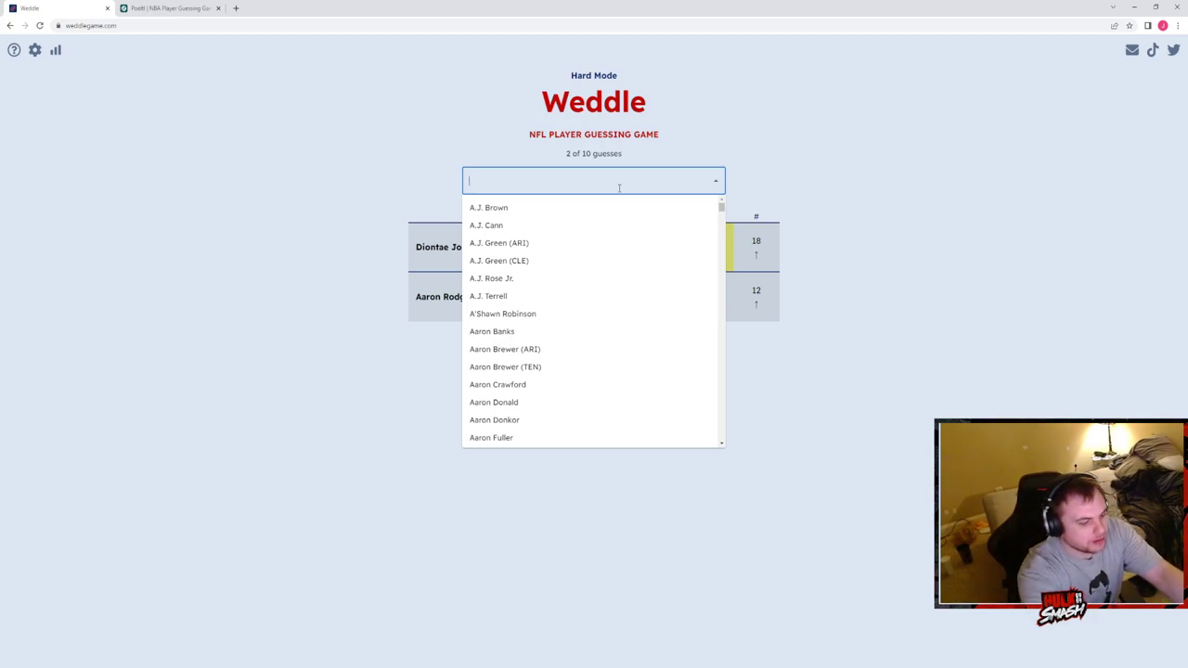
pyautogui.write('penn')
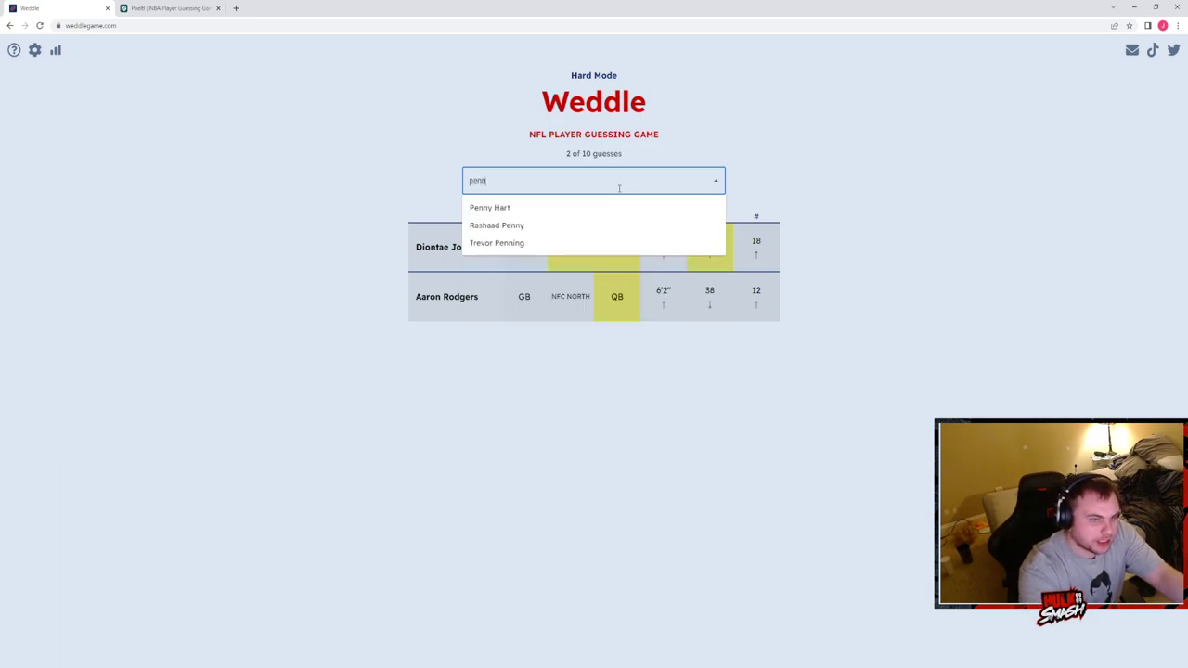
pyautogui.press('BackSpace')
pyautogui.press('BackSpace')
pyautogui.press('BackSpace')
pyautogui.scroll(-3, 594, 279)
pyautogui.click(207, 331)
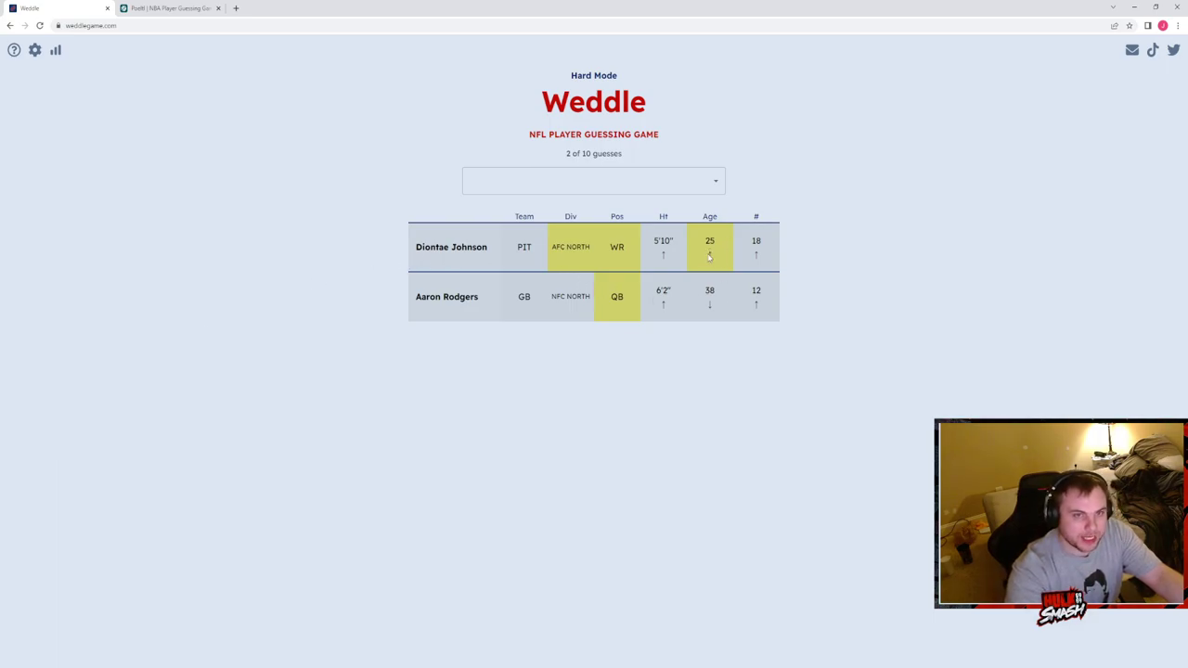
pyautogui.click(642, 185)
pyautogui.write('let')
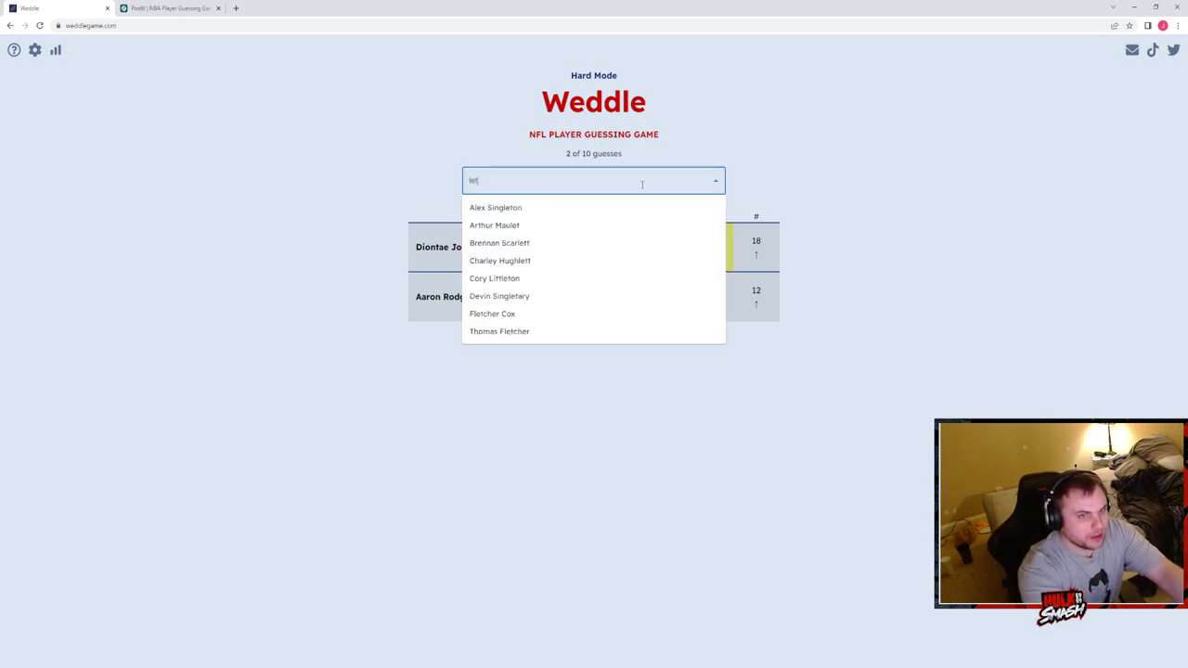
pyautogui.write('h')
pyautogui.press('BackSpace')
pyautogui.press('BackSpace')
pyautogui.write('a')
pyautogui.click(563, 210)
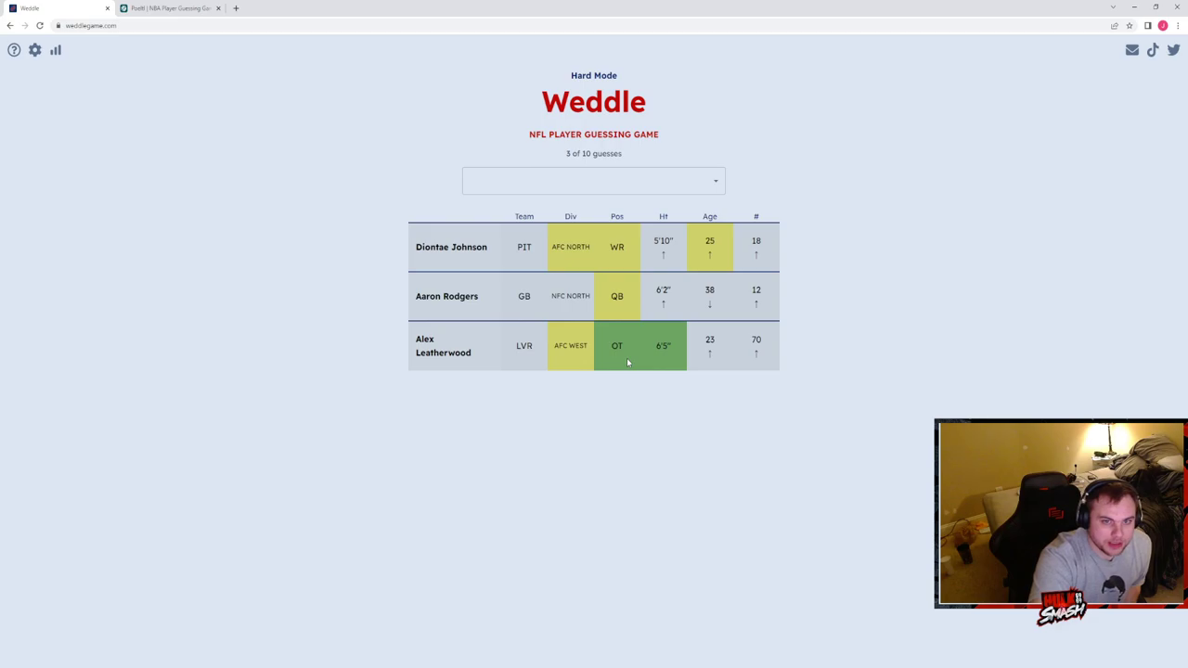
# Step: Search 'tu' and enter Billy Turner as the fourth Hard Mode guess
pyautogui.click(630, 182)
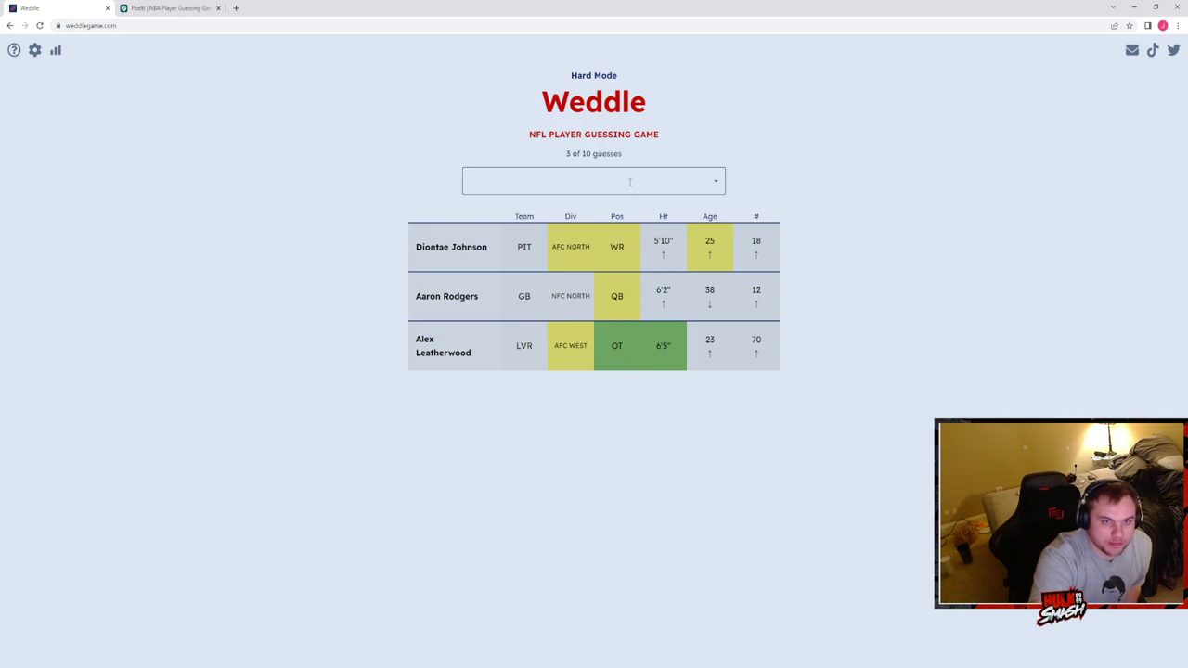
pyautogui.click(630, 182)
pyautogui.click(719, 117)
pyautogui.click(613, 182)
pyautogui.write('tu')
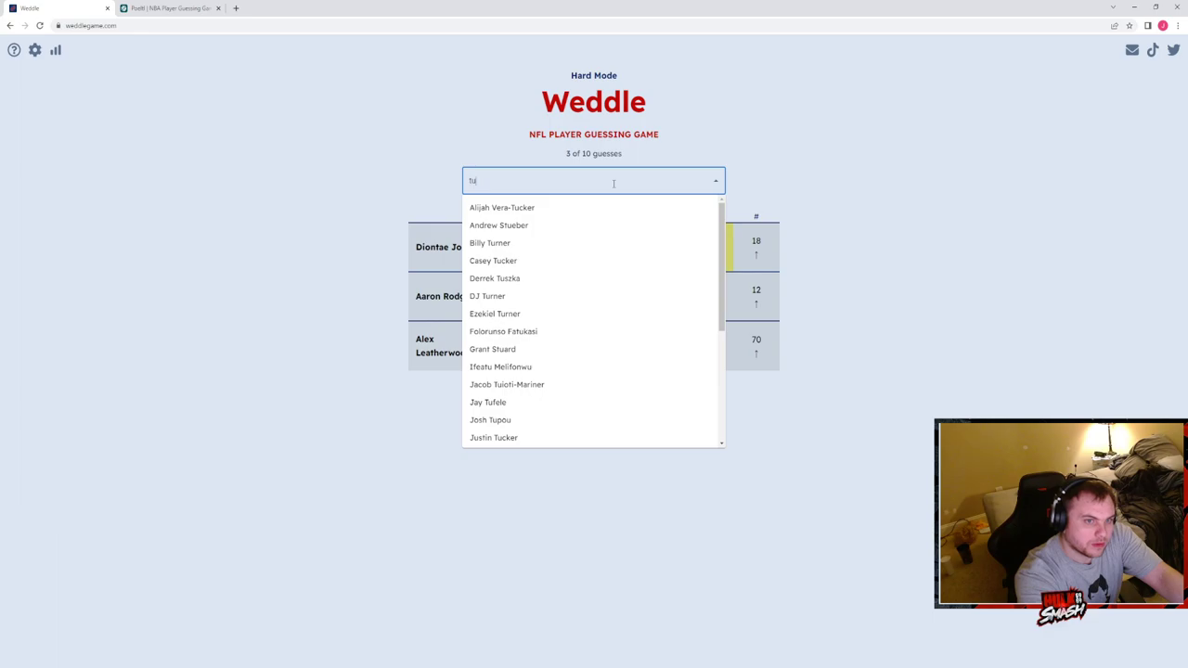
pyautogui.click(489, 243)
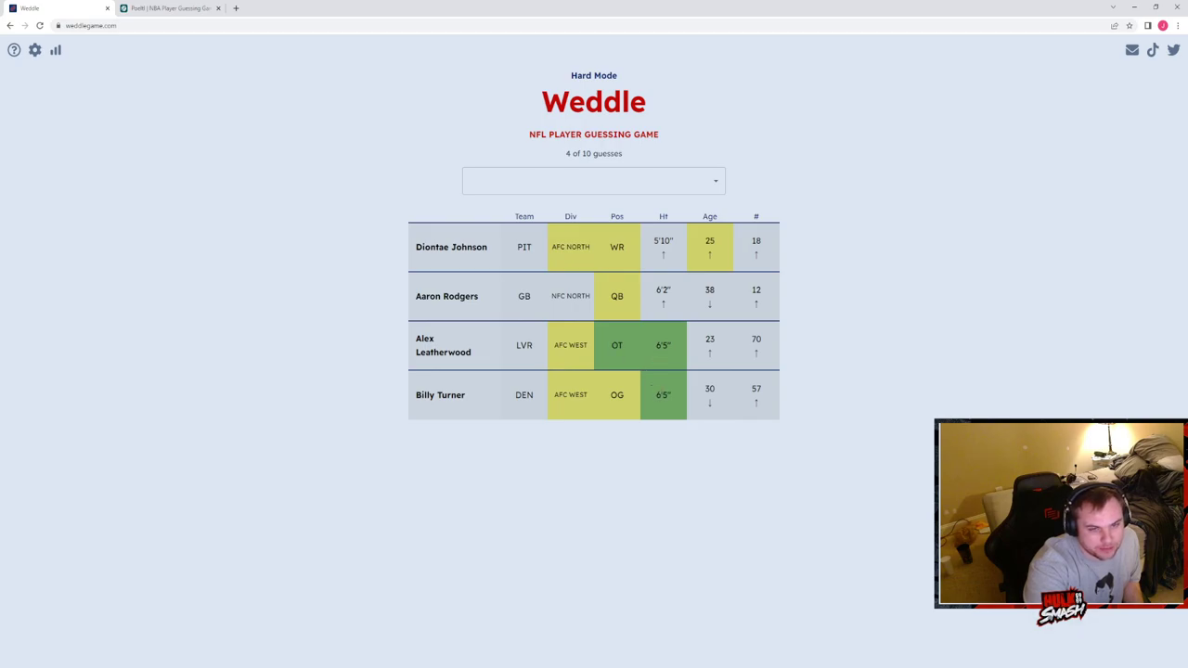
# Step: Search 'ingol' and enter Alec Ingold as the fifth Hard Mode guess
pyautogui.click(622, 183)
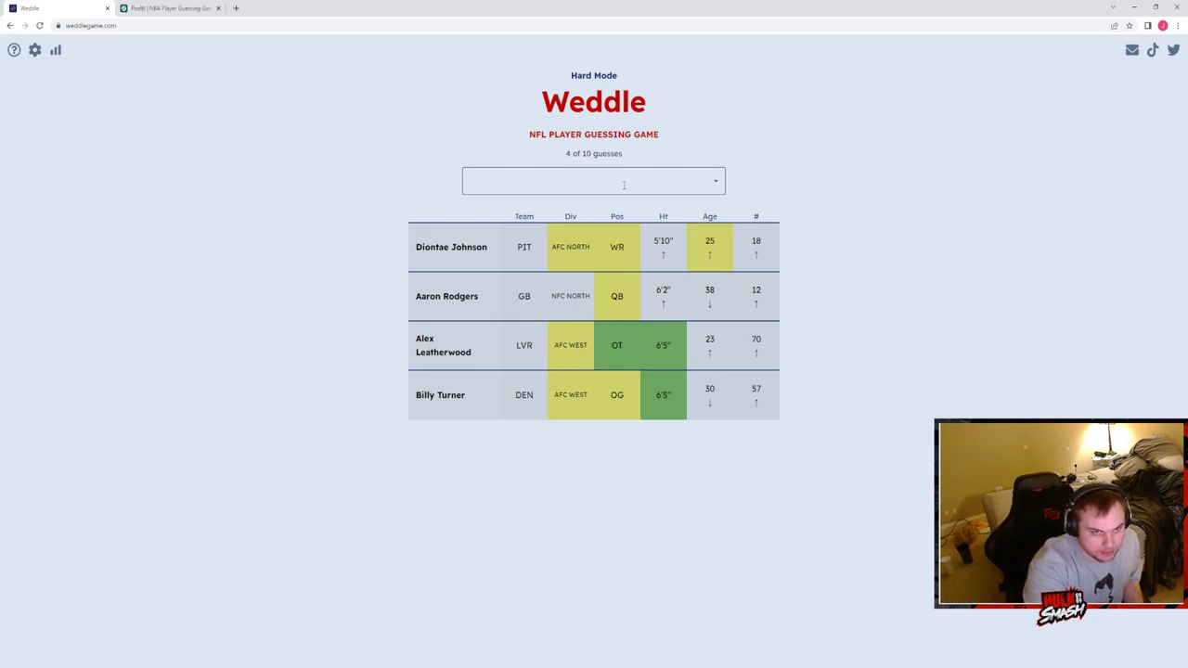
pyautogui.click(623, 184)
pyautogui.click(755, 149)
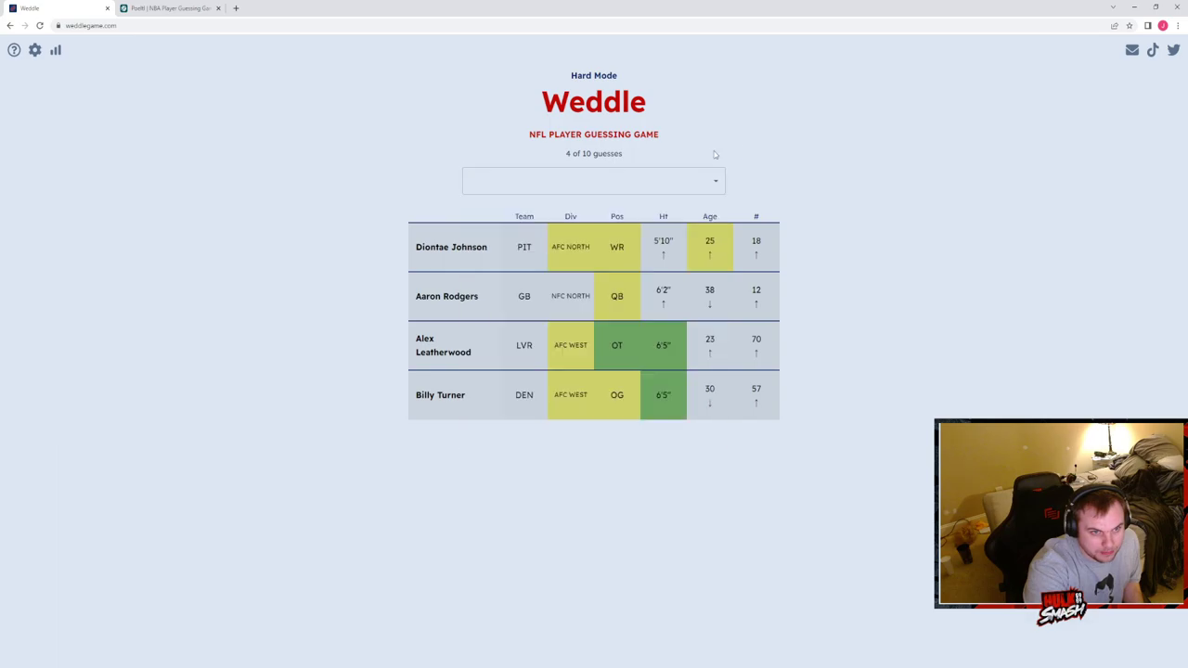
pyautogui.click(660, 178)
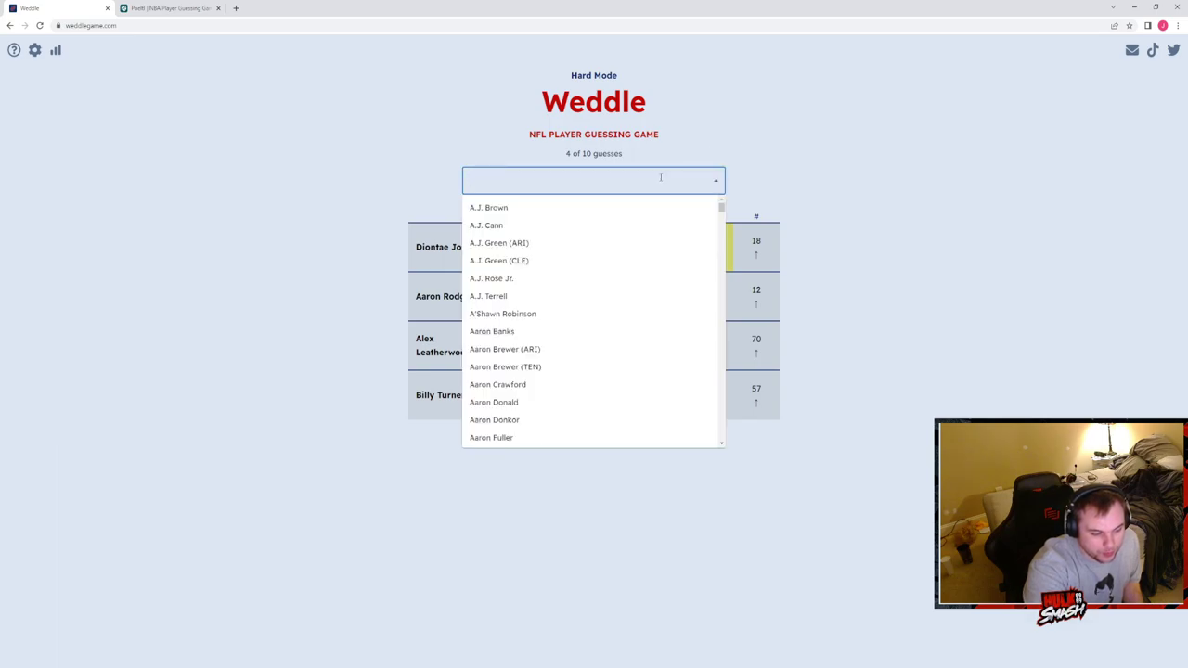
pyautogui.write('ingol')
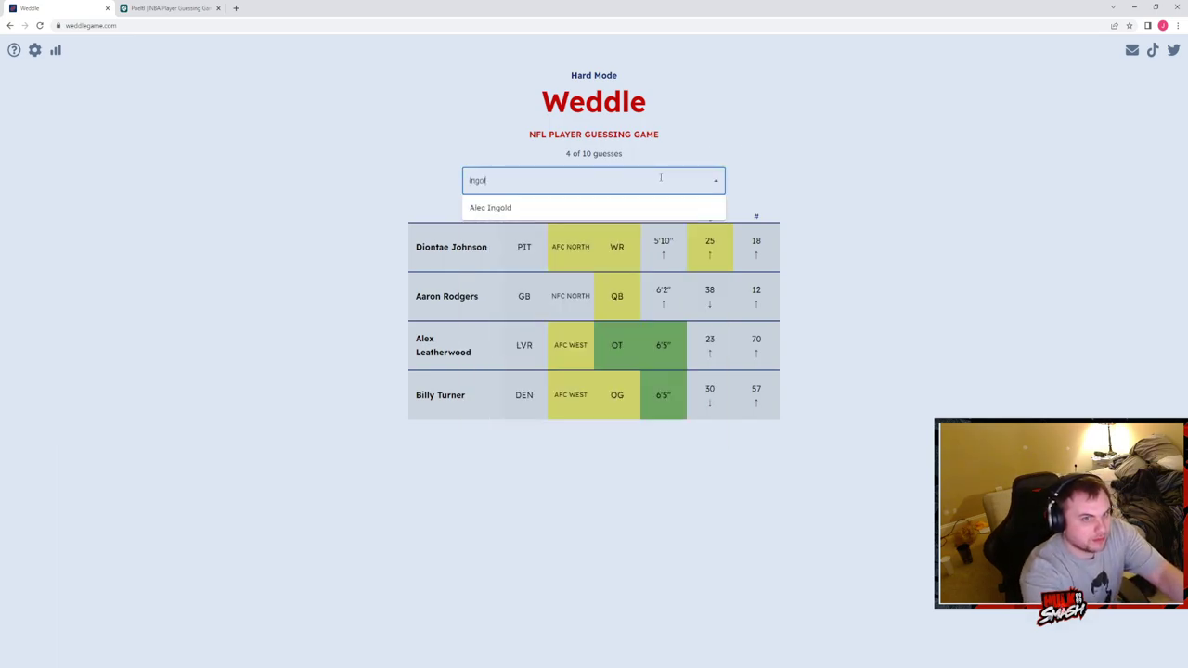
pyautogui.click(649, 208)
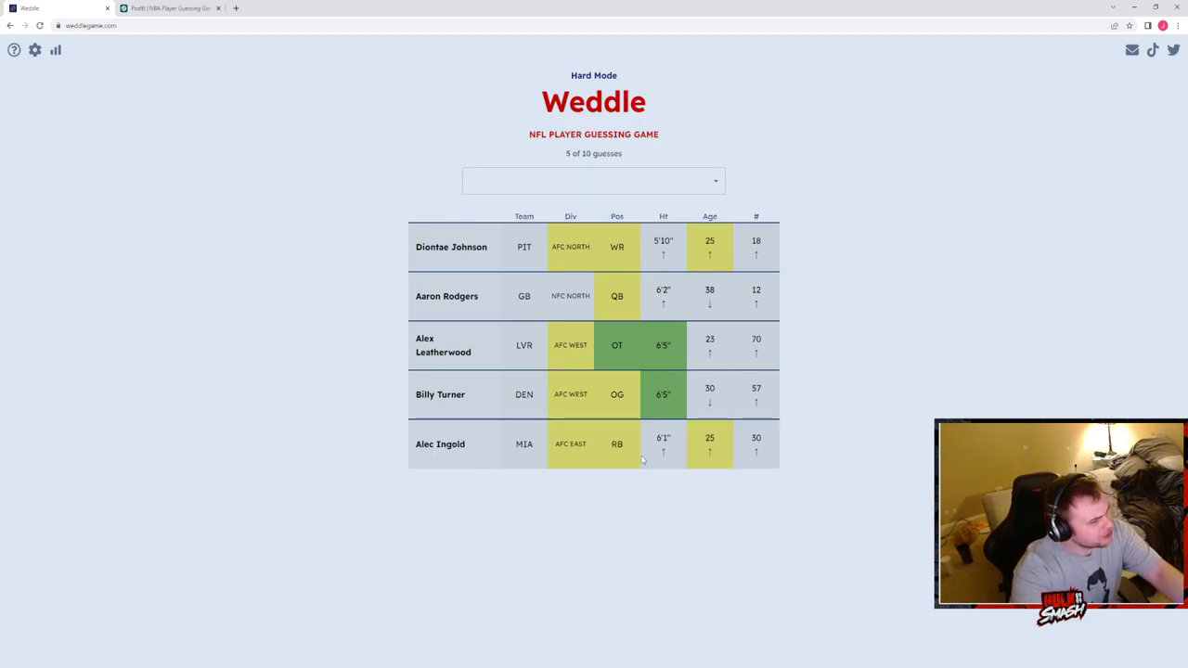
# Step: Search for and enter Jameis Winston as the sixth Hard Mode guess
pyautogui.click(625, 182)
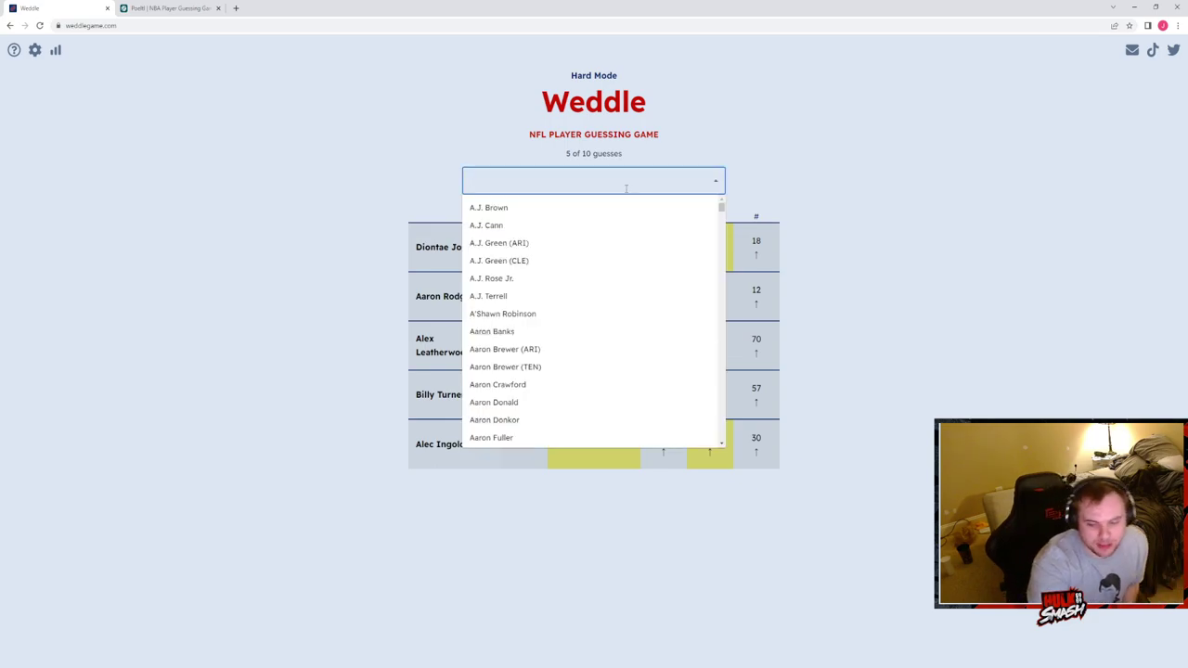
pyautogui.write('man')
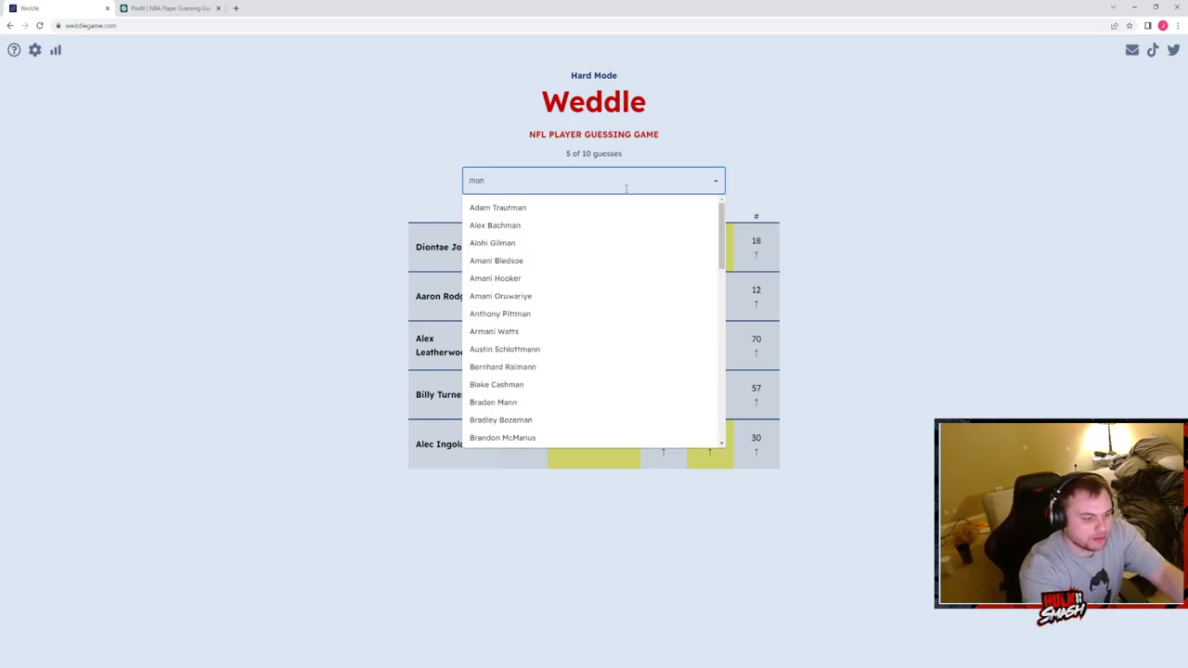
pyautogui.write('go')
pyautogui.press('BackSpace')
pyautogui.press('BackSpace')
pyautogui.press('BackSpace')
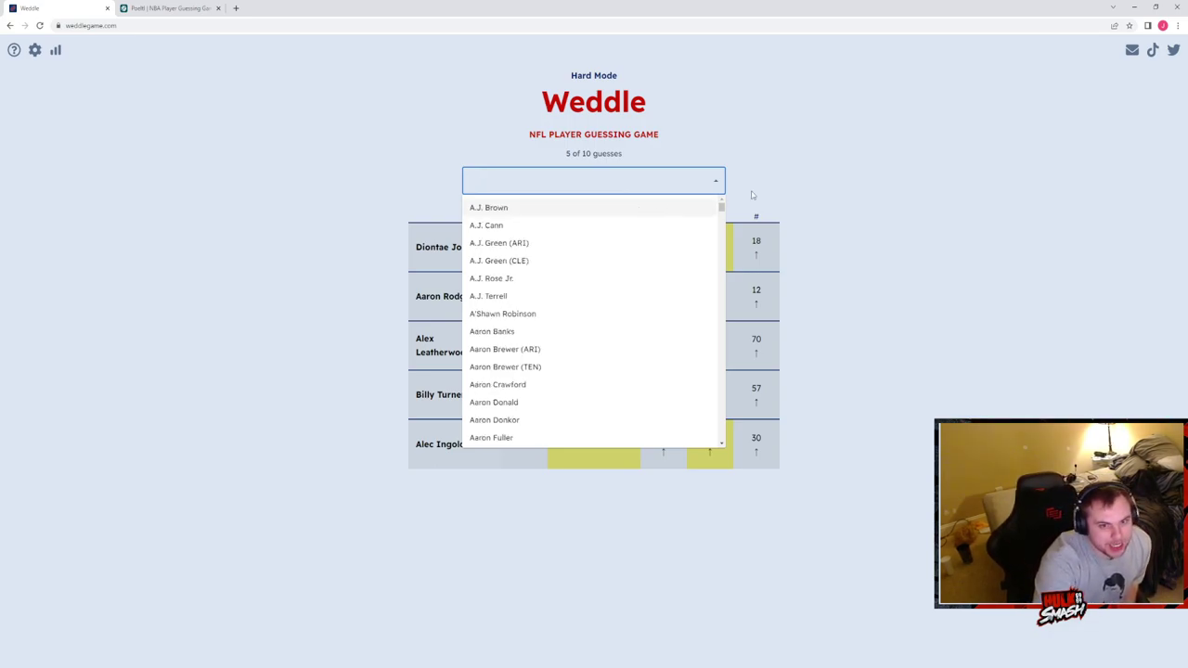
pyautogui.click(867, 169)
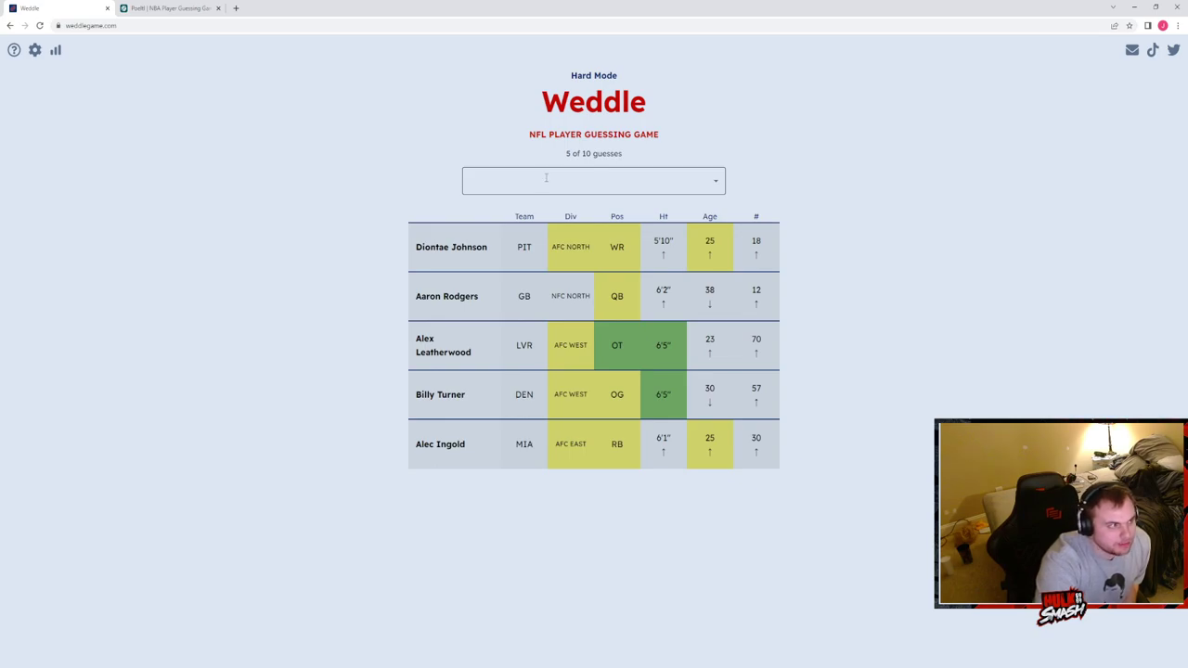
pyautogui.click(543, 180)
pyautogui.scroll(-5, 576, 300)
pyautogui.scroll(-3, 576, 300)
pyautogui.scroll(-2, 575, 288)
pyautogui.click(602, 178)
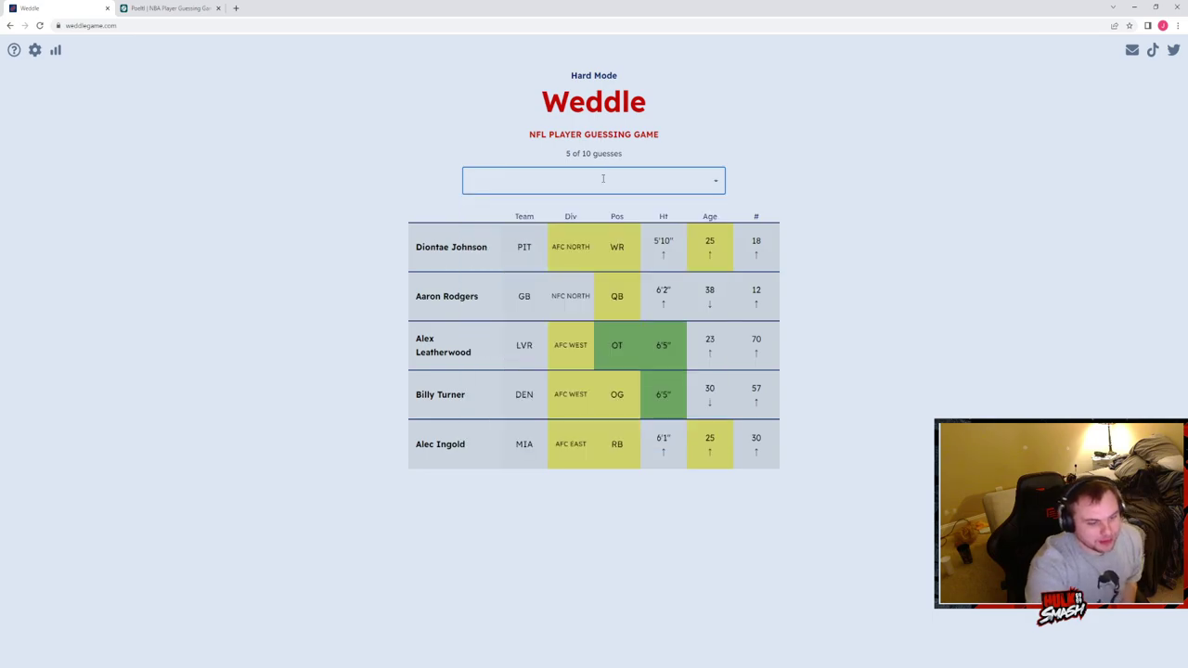
pyautogui.write('jame')
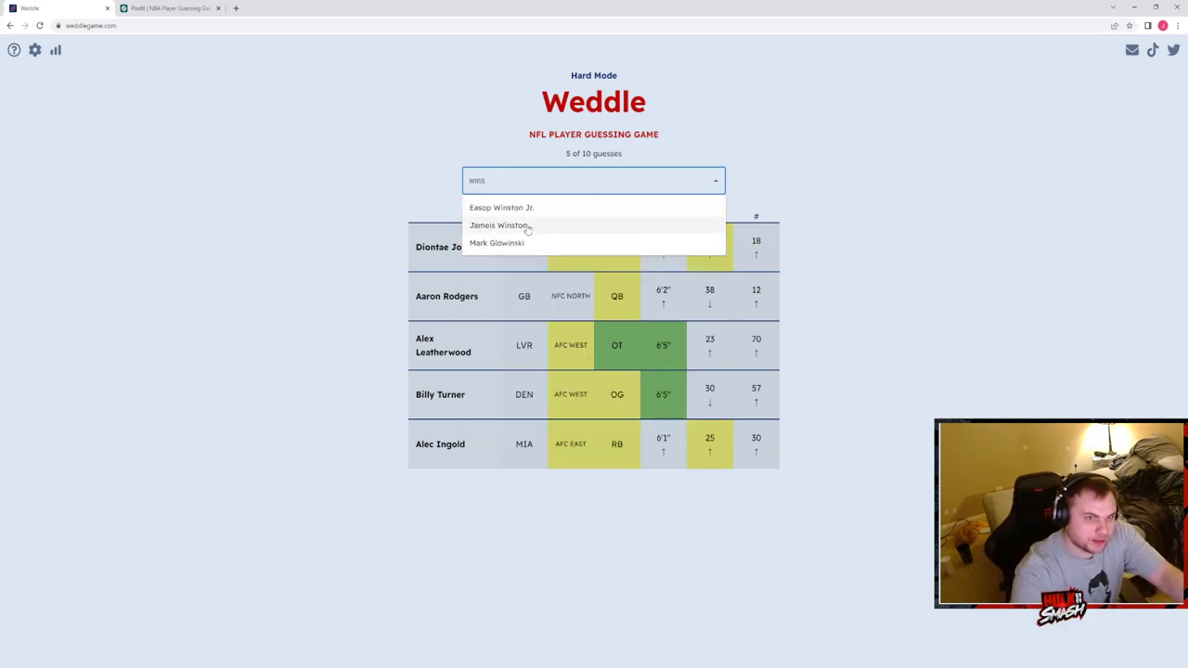
pyautogui.click(523, 229)
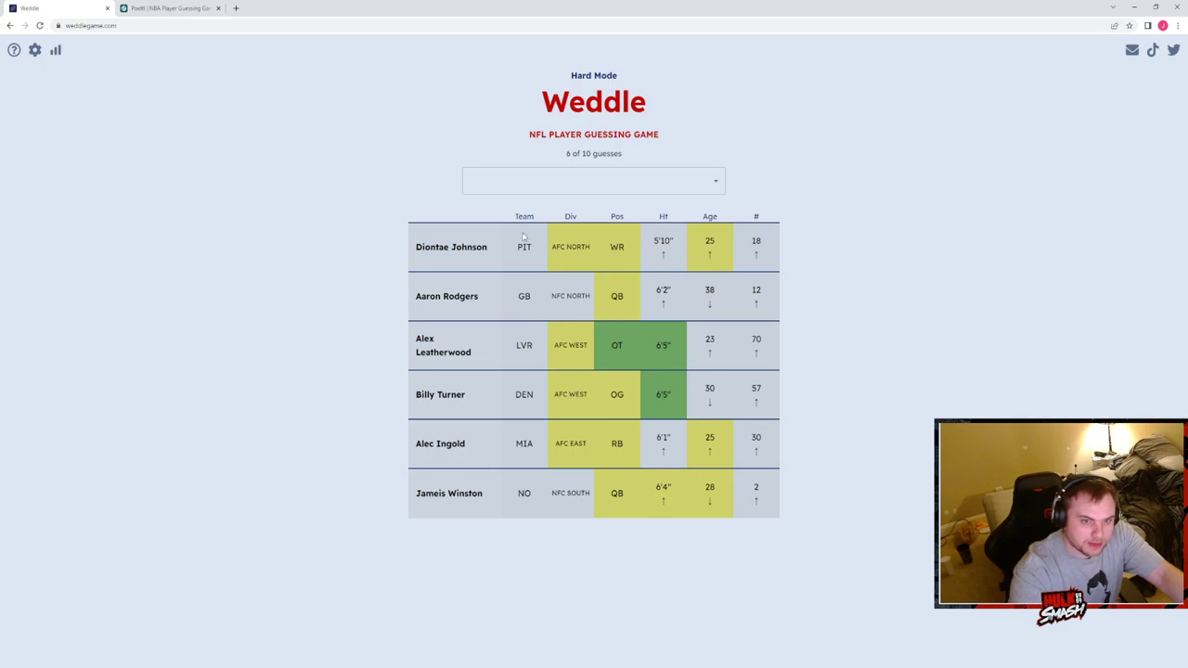
# Step: Search 'josh a' and enter Josh Allen (BUF) as the seventh guess
pyautogui.click(614, 177)
pyautogui.click(614, 178)
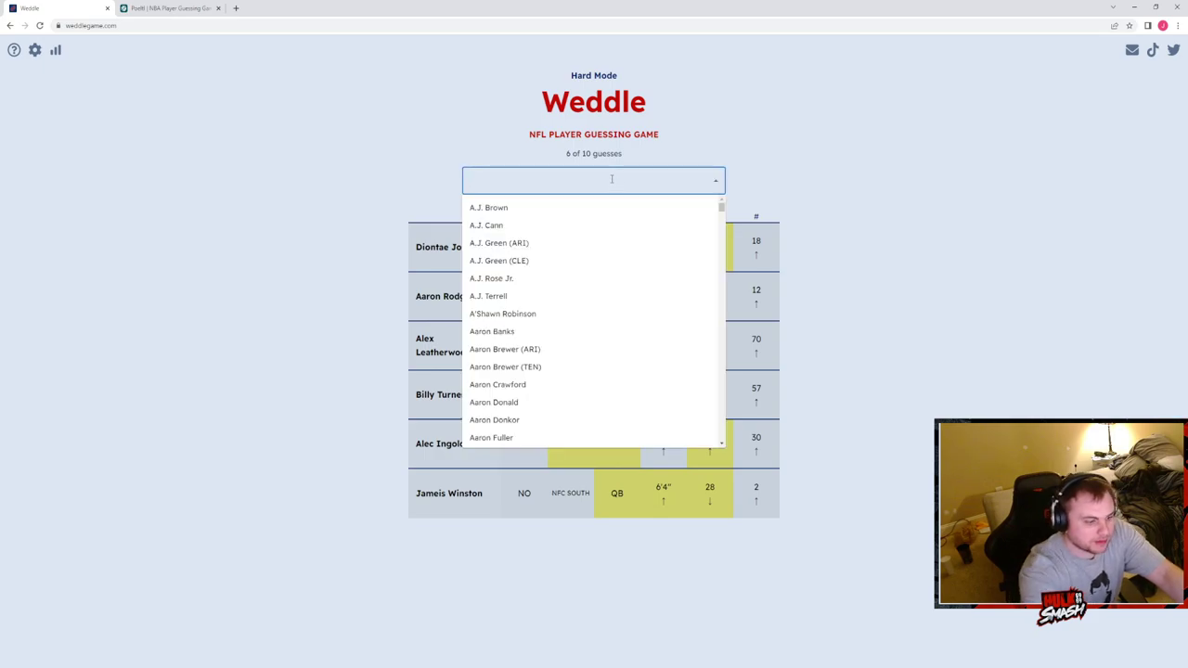
pyautogui.write('incag')
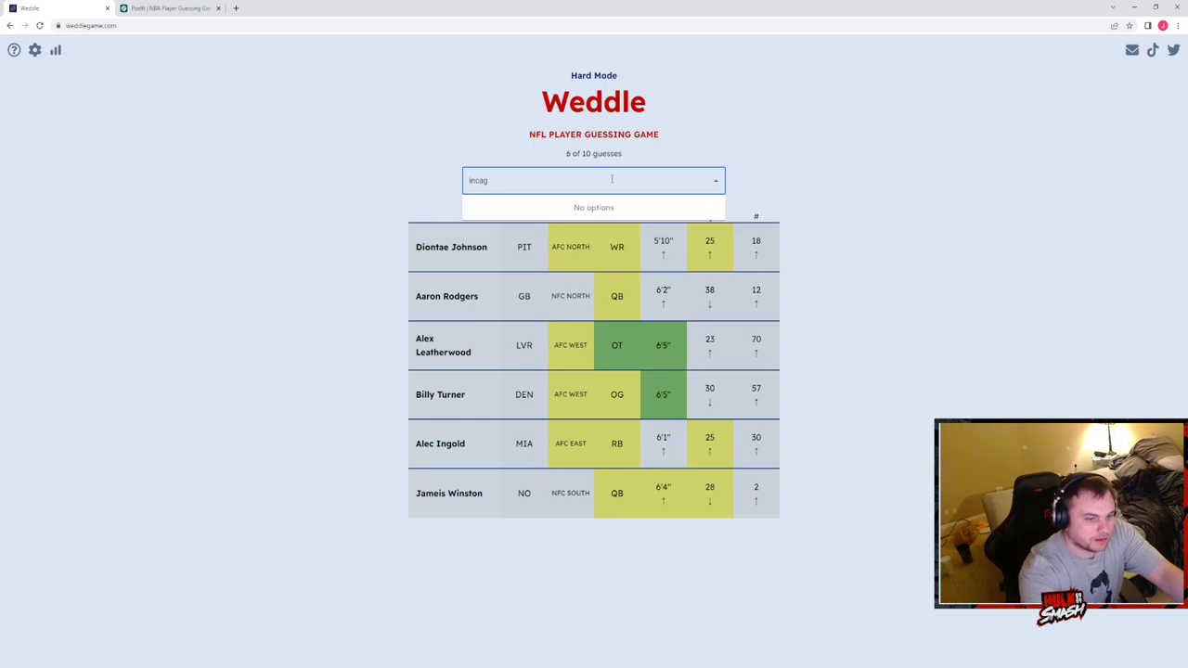
pyautogui.press('BackSpace')
pyautogui.press('BackSpace')
pyautogui.press('BackSpace')
pyautogui.write('rit')
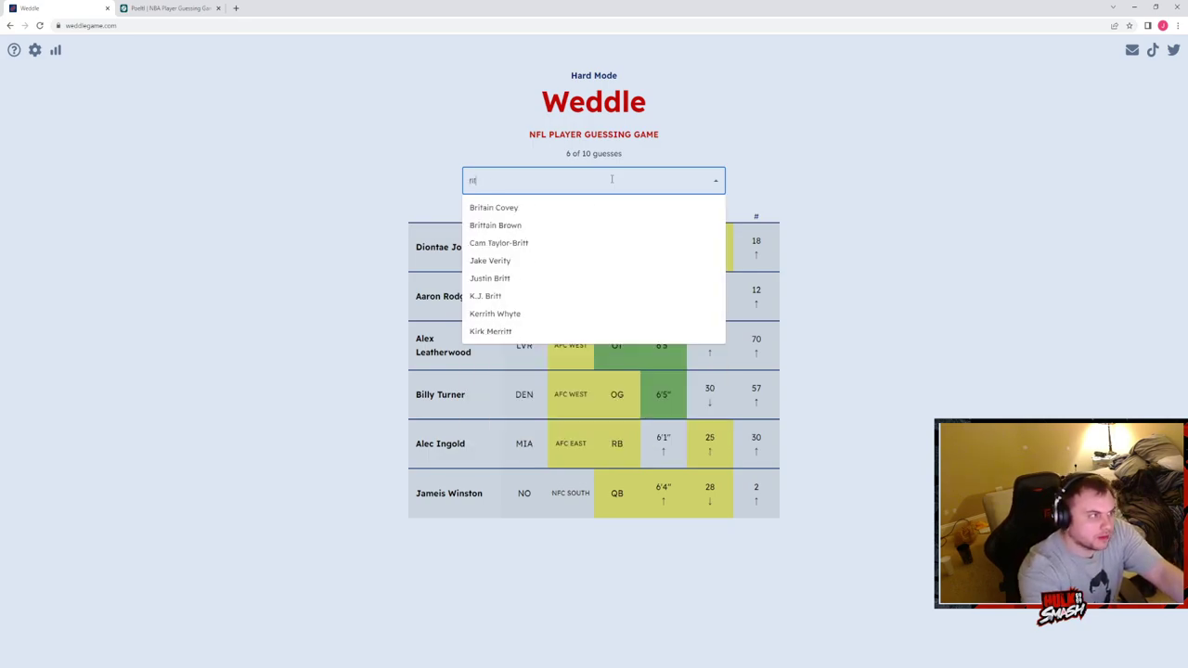
pyautogui.press('BackSpace')
pyautogui.press('BackSpace')
pyautogui.press('BackSpace')
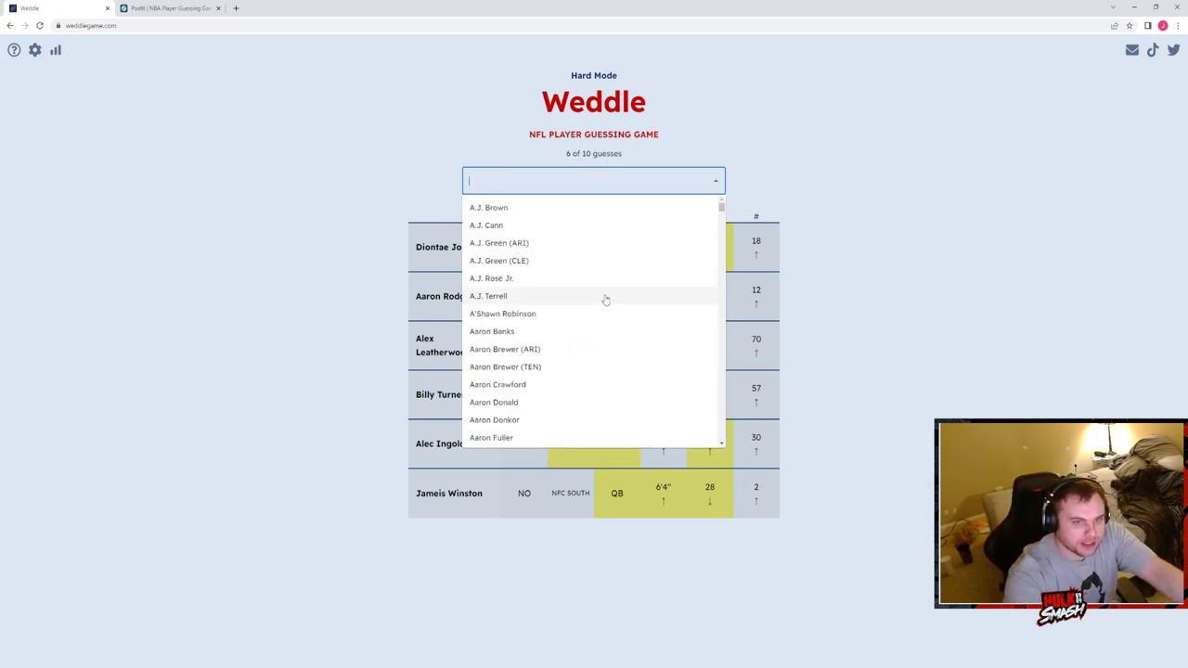
pyautogui.scroll(-1, 605, 299)
pyautogui.scroll(-1, 605, 299)
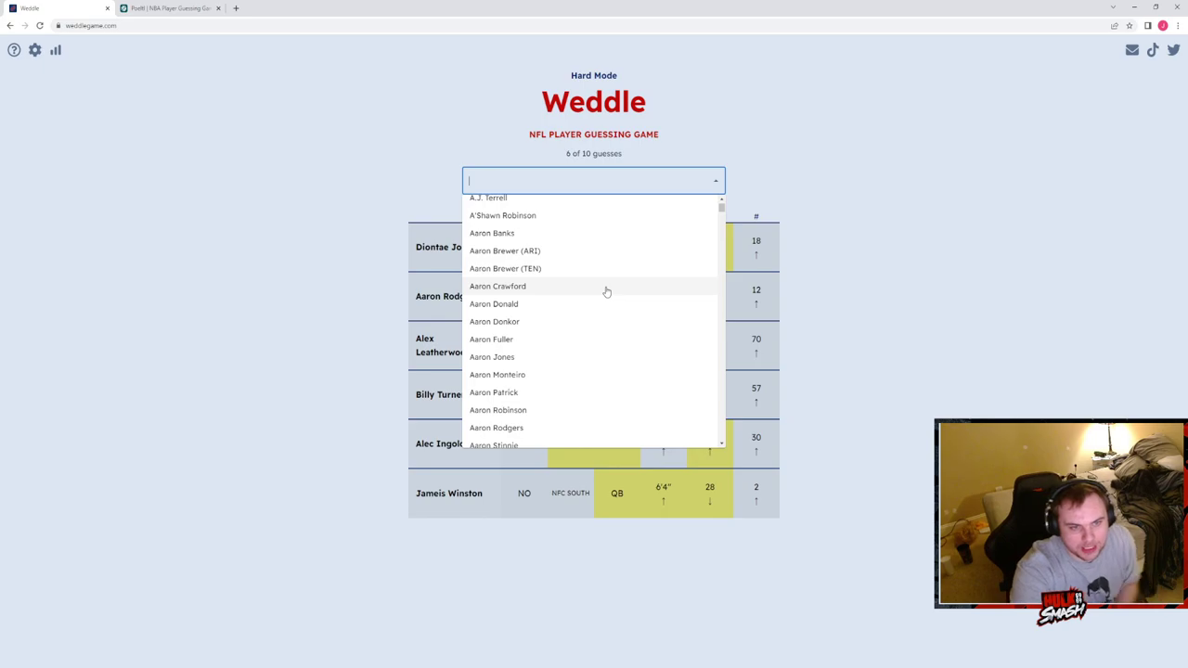
pyautogui.scroll(-3, 605, 295)
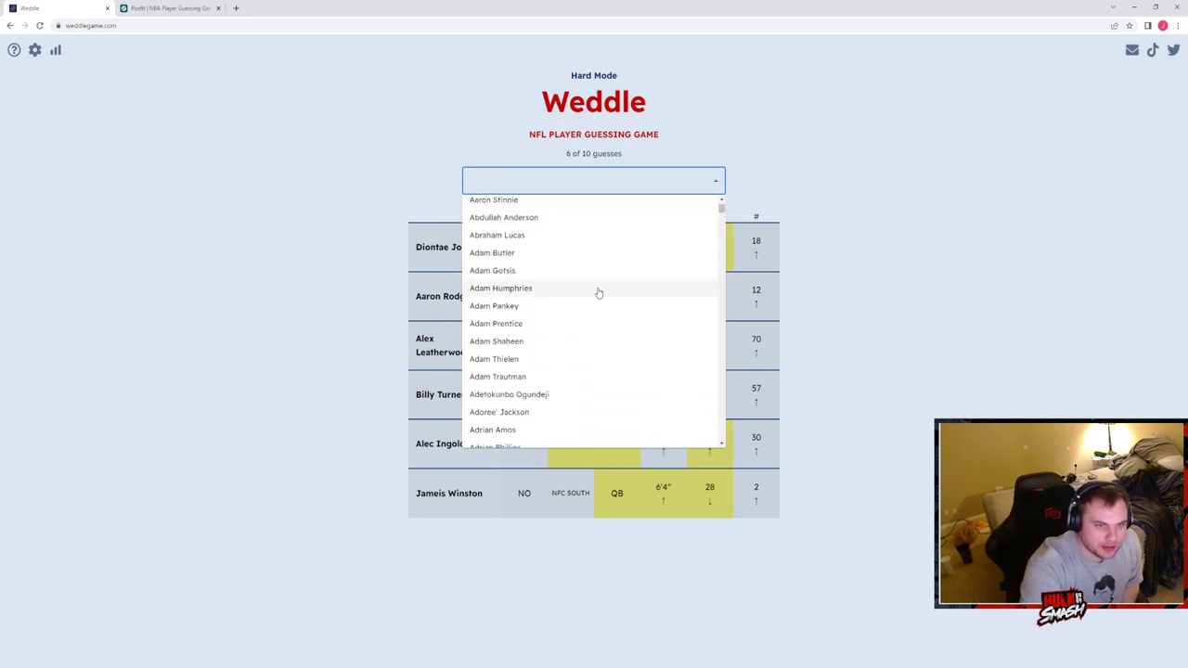
pyautogui.scroll(-1, 598, 293)
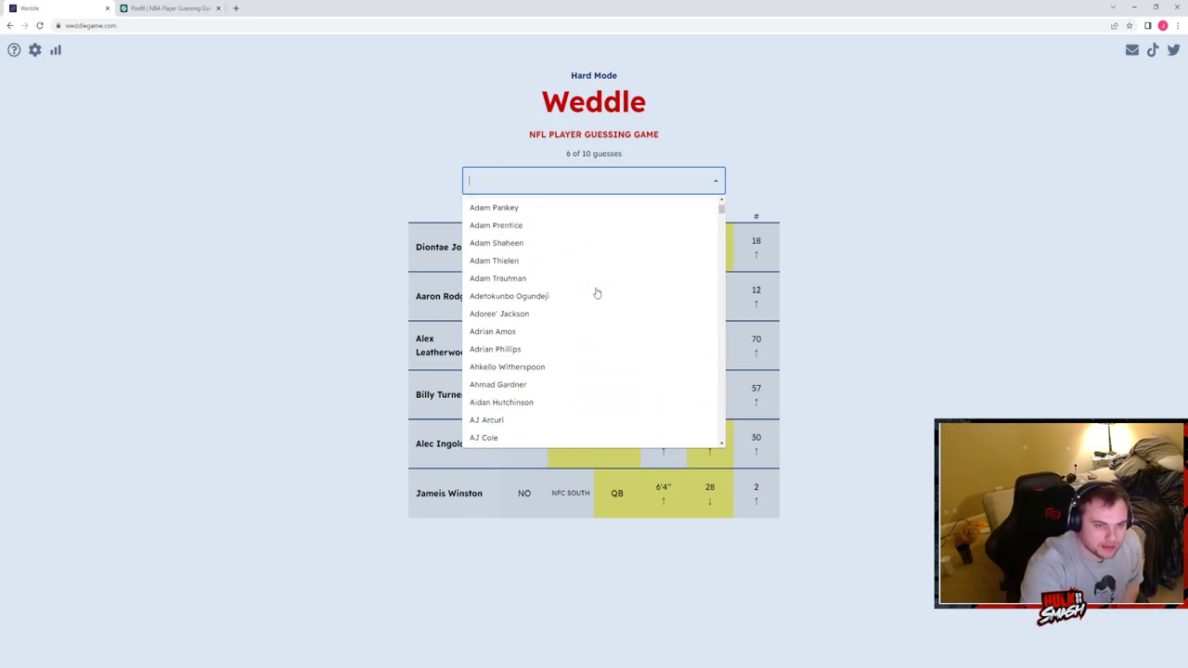
pyautogui.click(902, 198)
pyautogui.click(544, 179)
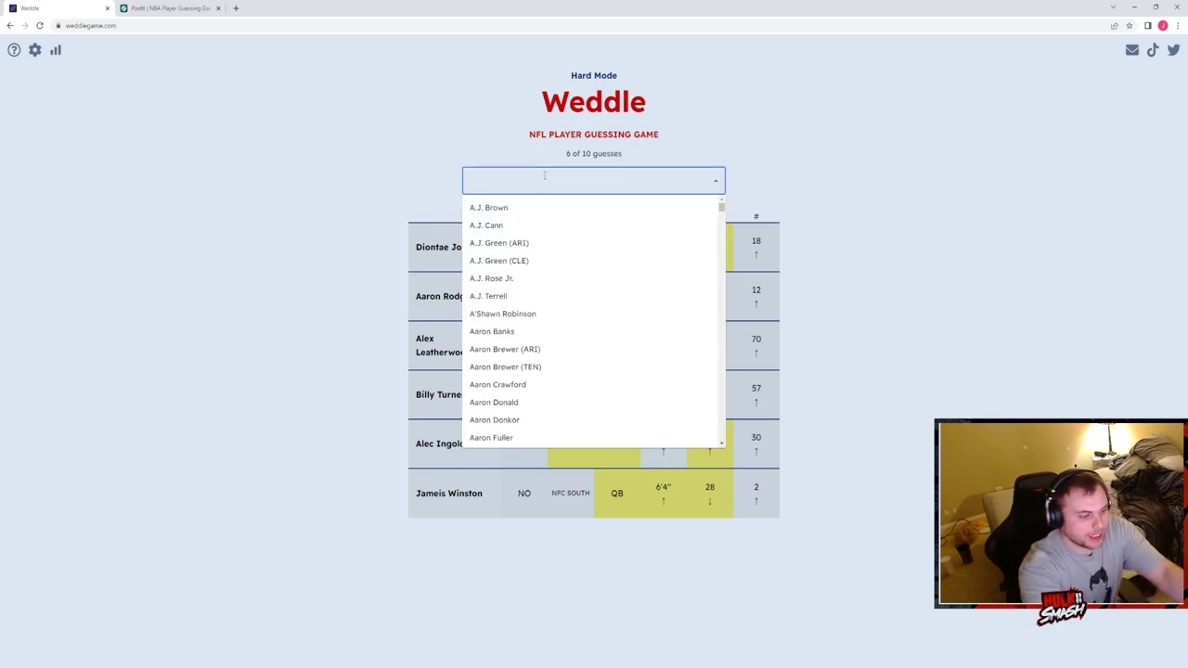
pyautogui.write('jo')
pyautogui.press('BackSpace')
pyautogui.write('sh a')
pyautogui.click(516, 207)
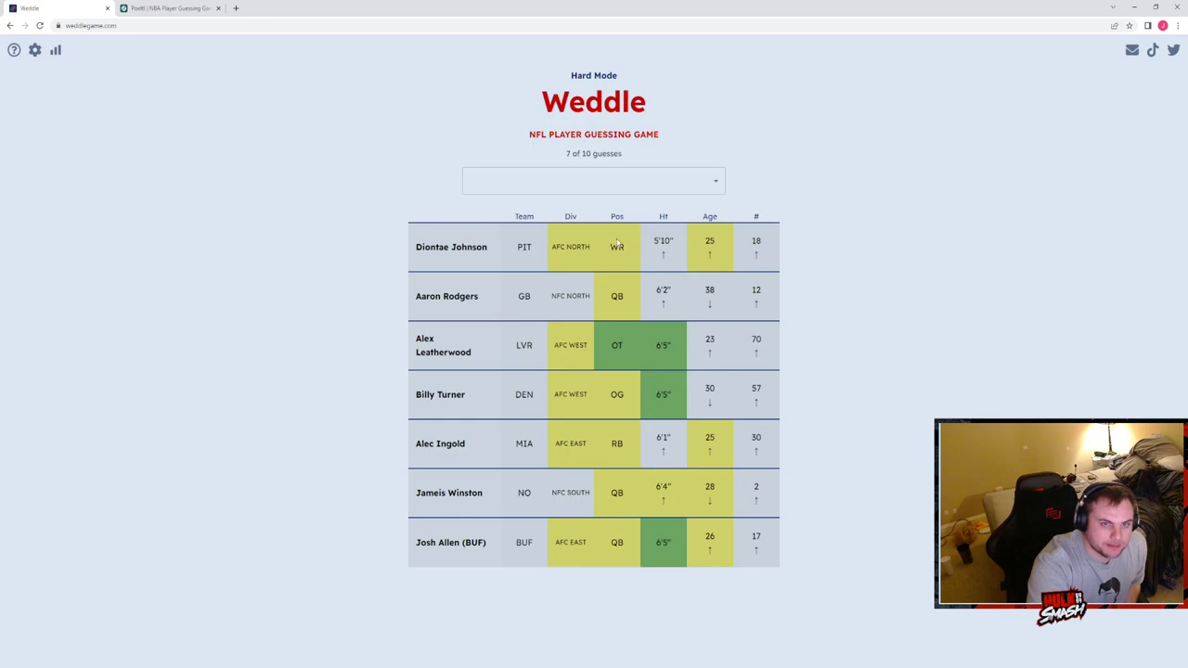
# Step: Enter Eric Weddle and Jaylen Waddle as the eighth and ninth guesses
pyautogui.click(601, 179)
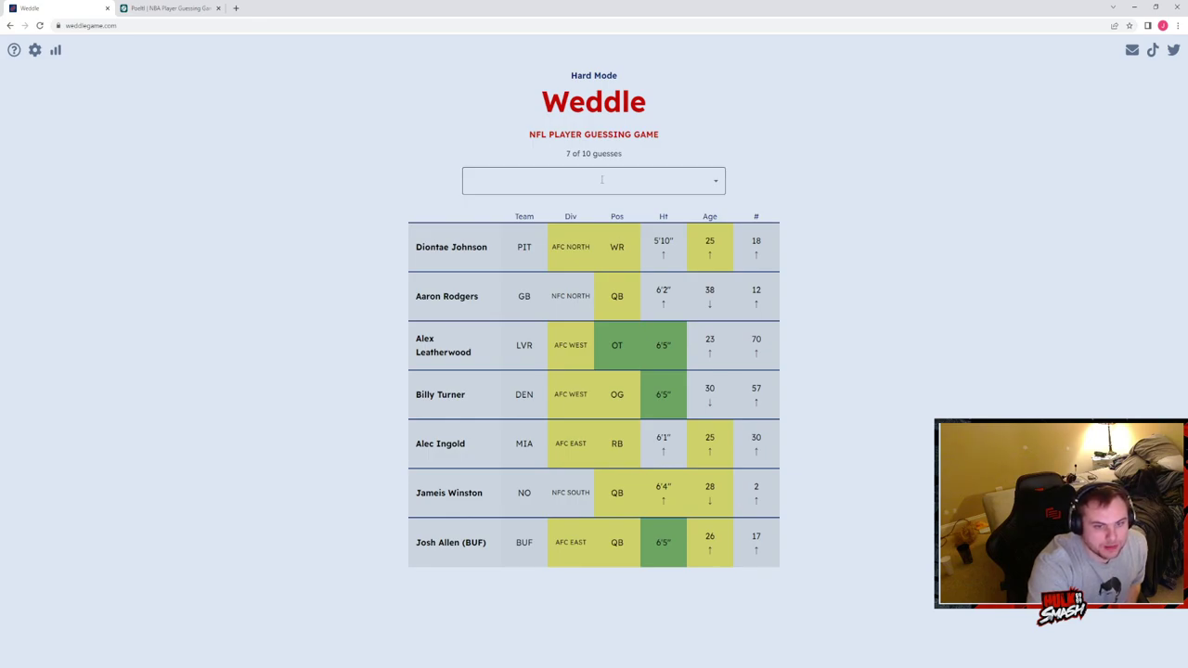
pyautogui.write('weddl')
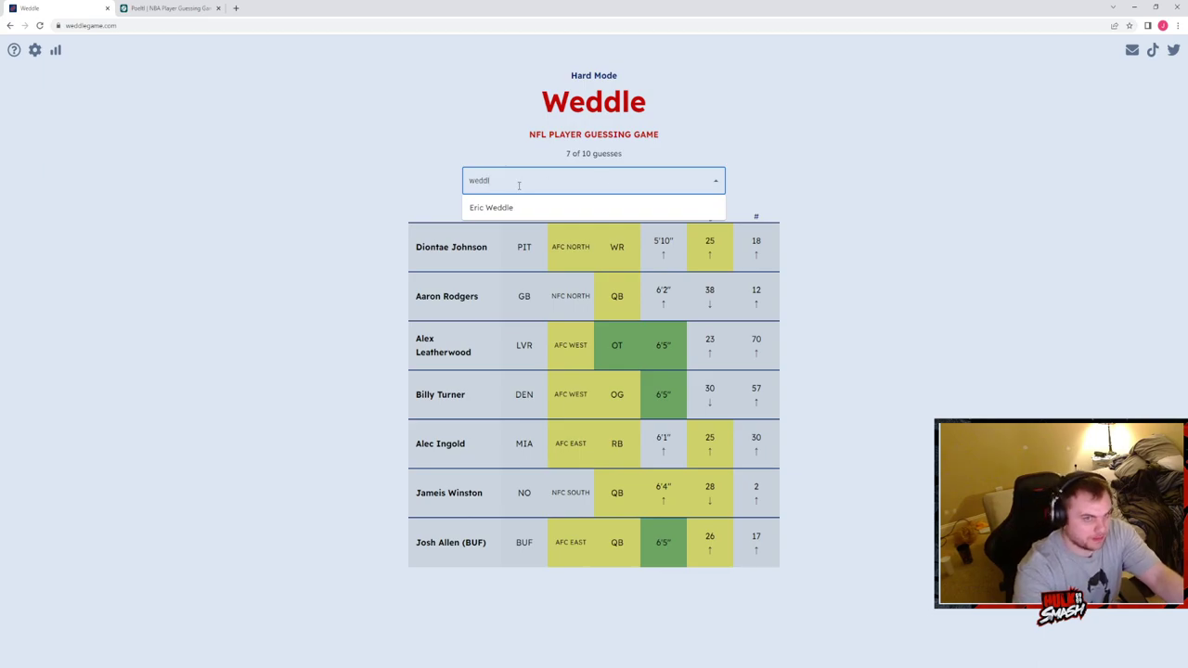
pyautogui.click(534, 206)
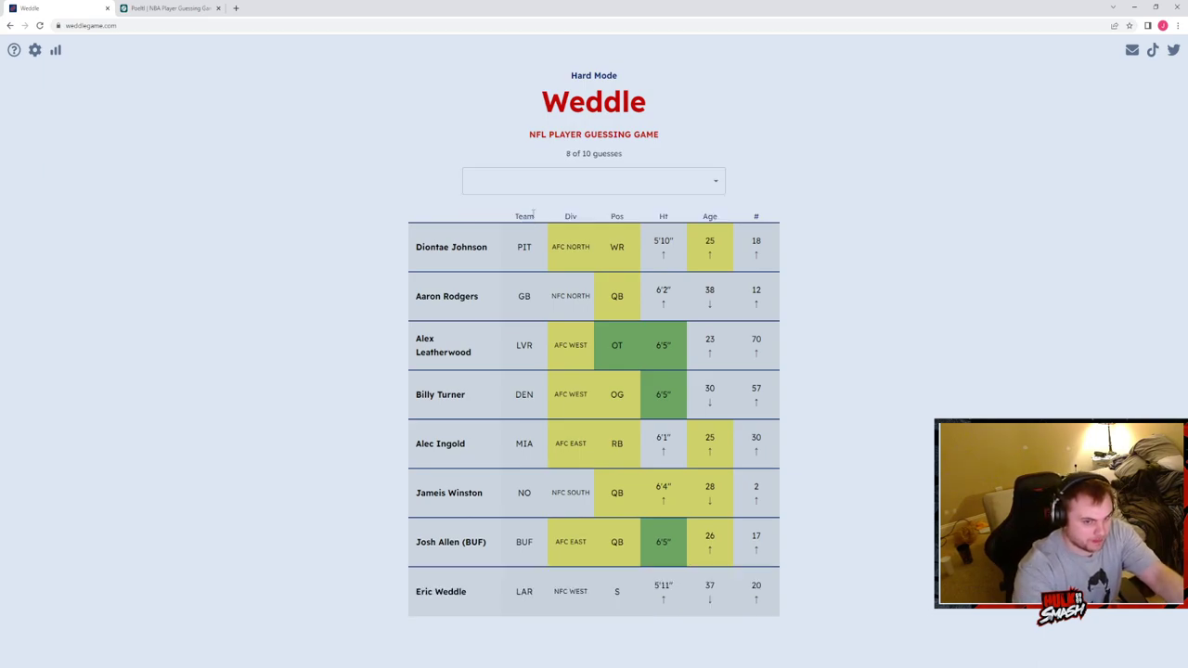
pyautogui.click(542, 179)
pyautogui.write('waddle')
pyautogui.click(526, 207)
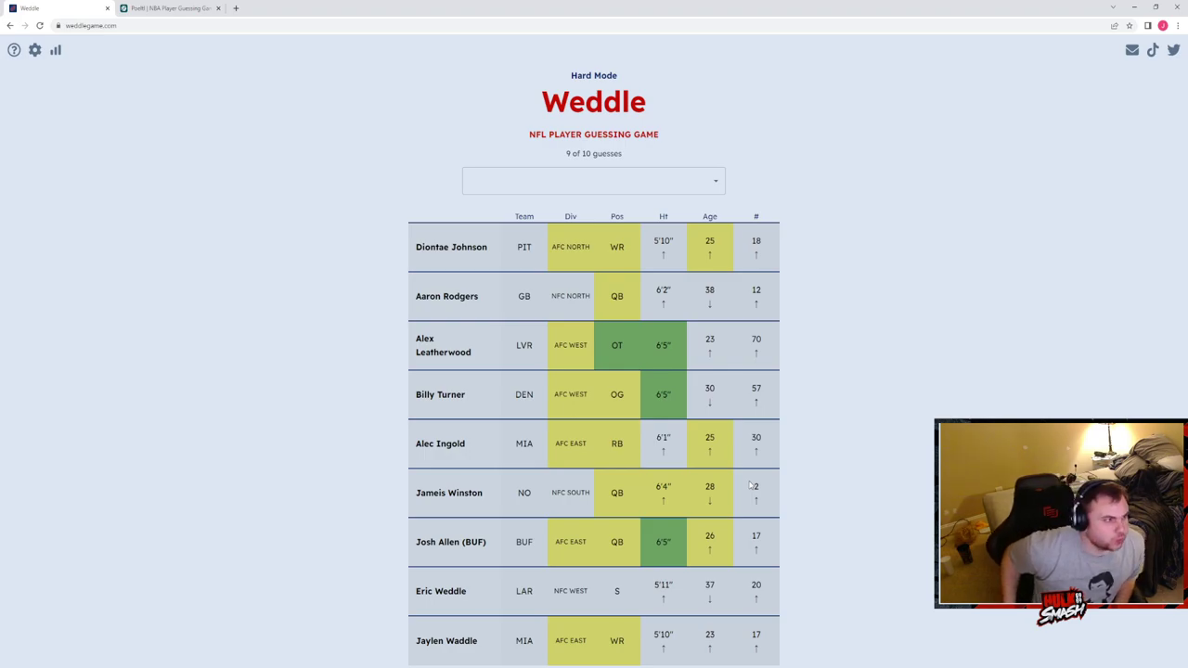
# Step: Try other player searches, then close the list without guessing
pyautogui.click(612, 180)
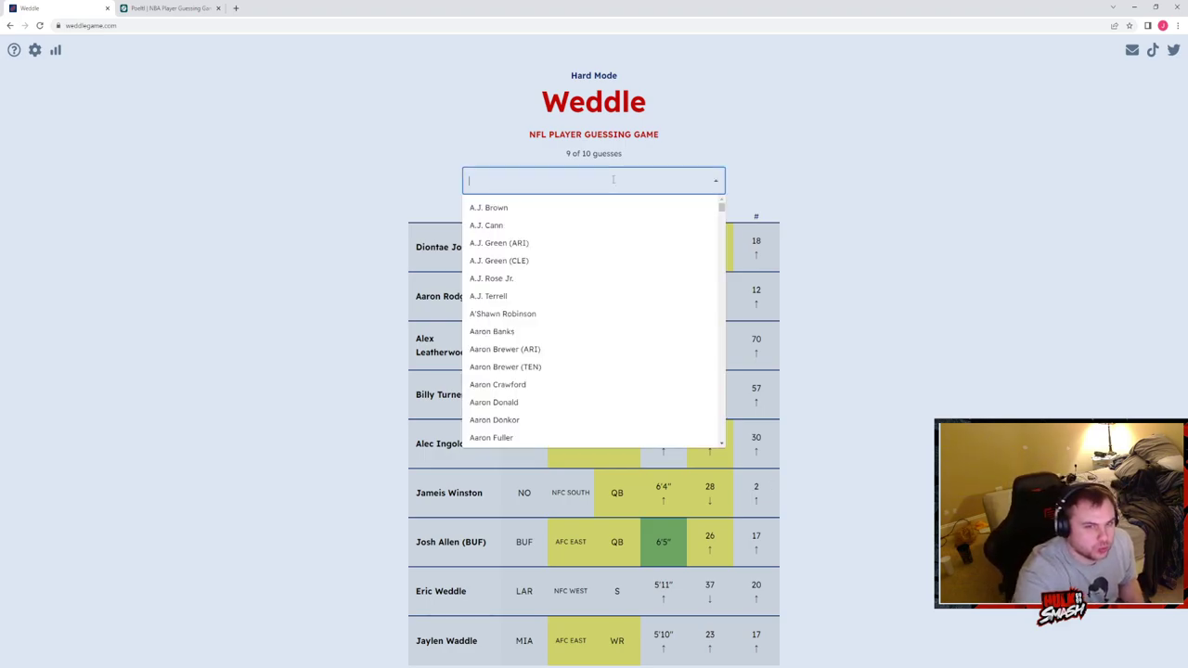
pyautogui.write('tur')
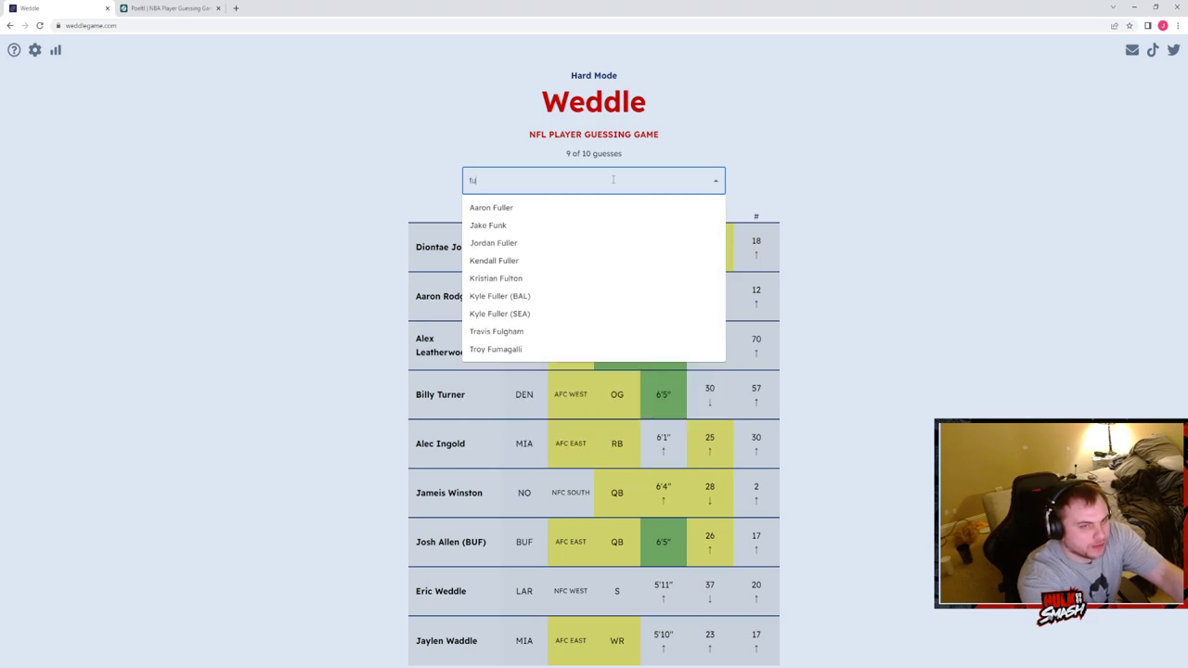
pyautogui.press('BackSpace')
pyautogui.press('BackSpace')
pyautogui.press('BackSpace')
pyautogui.write('fer')
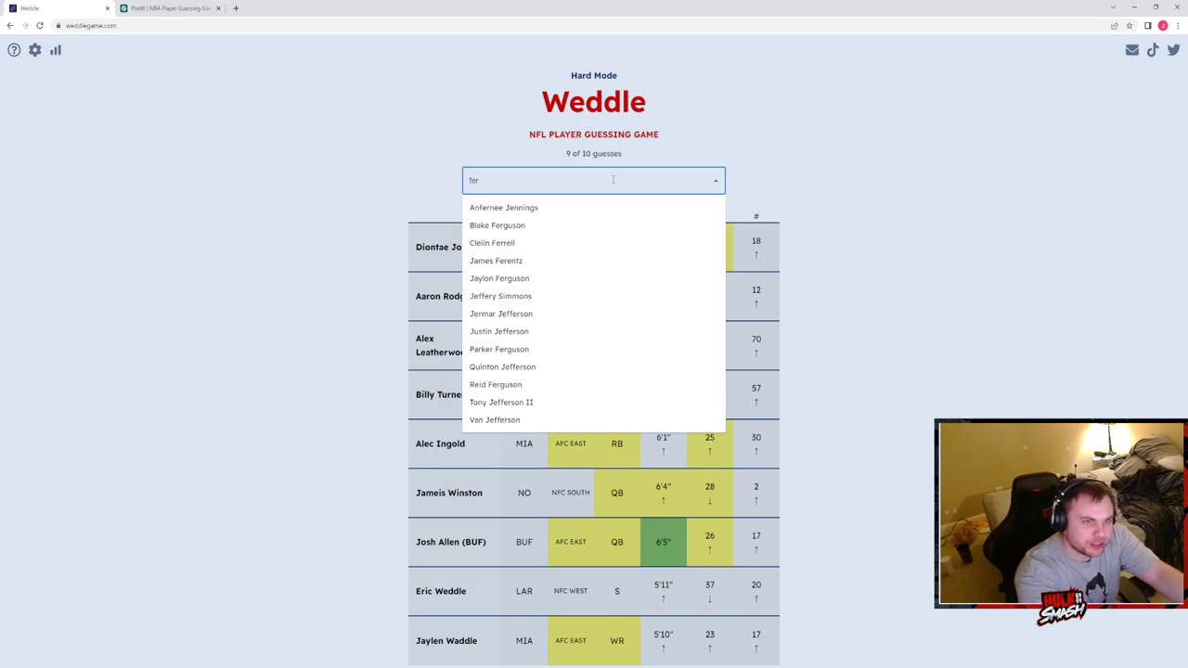
pyautogui.press('BackSpace')
pyautogui.press('BackSpace')
pyautogui.press('BackSpace')
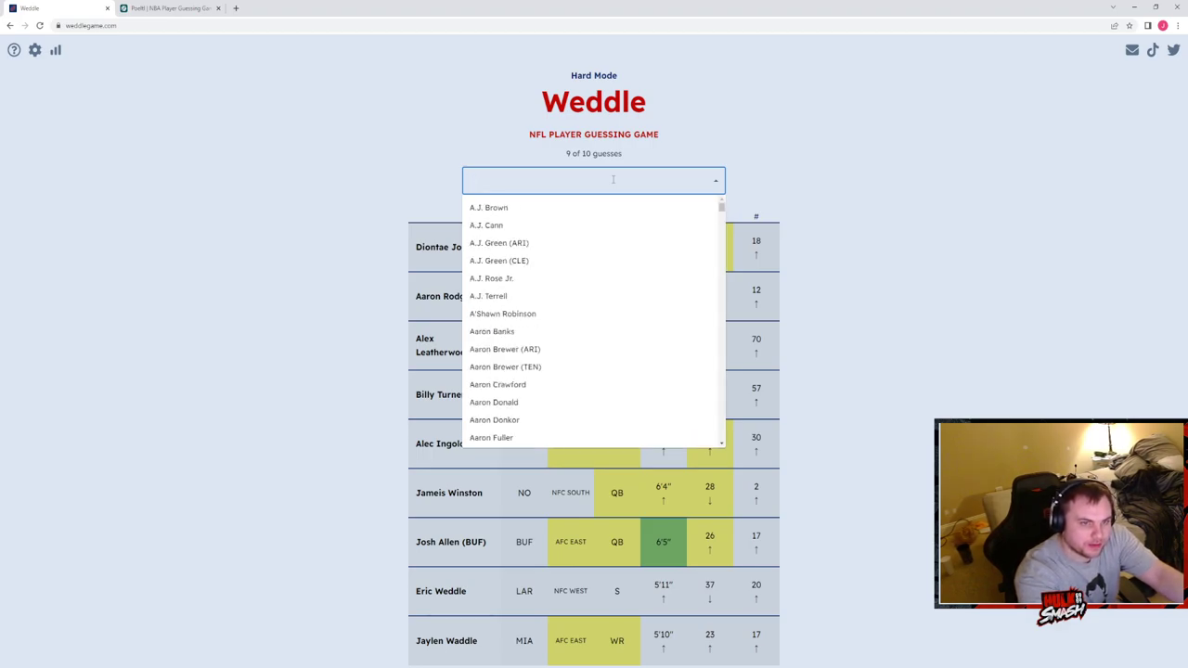
pyautogui.click(859, 331)
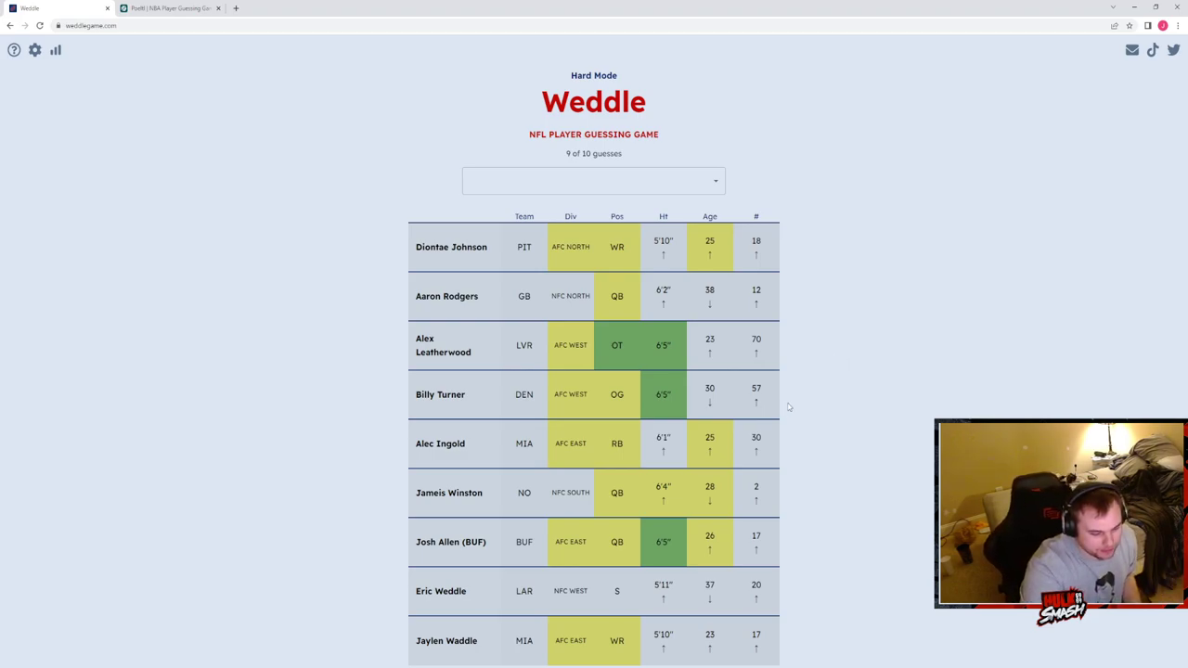
# Step: Guess Laremy Tunsil tenth to solve Hard Mode, close Statistics, and close the Weddle tab
pyautogui.click(625, 181)
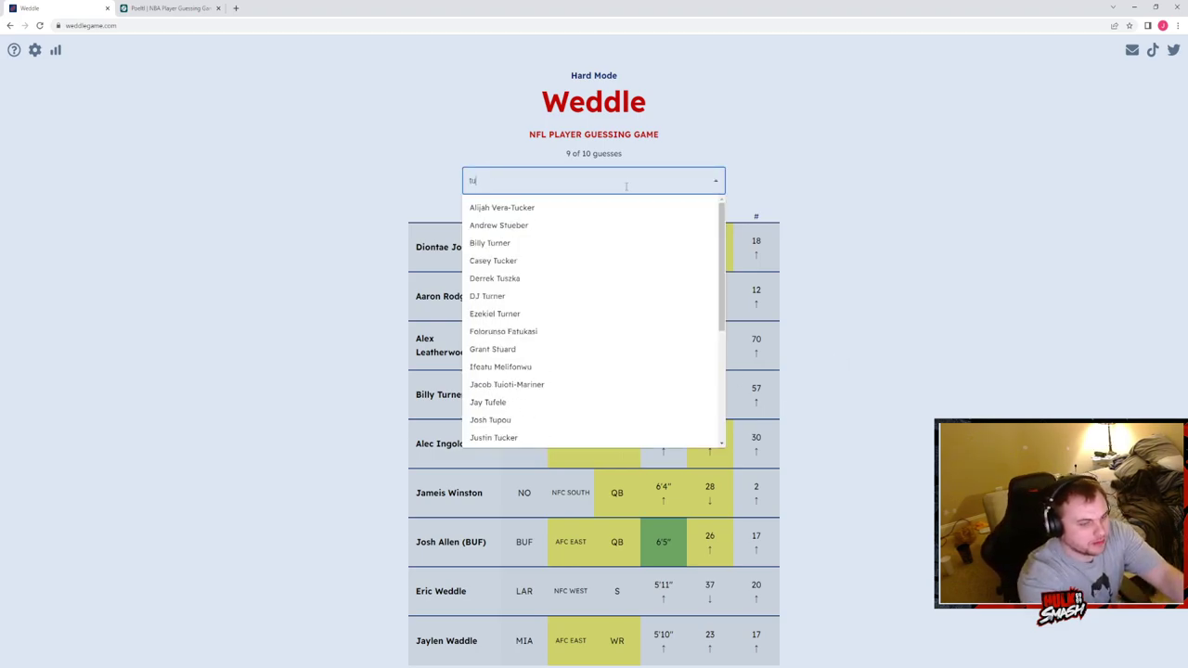
pyautogui.write('tunsi')
pyautogui.click(620, 207)
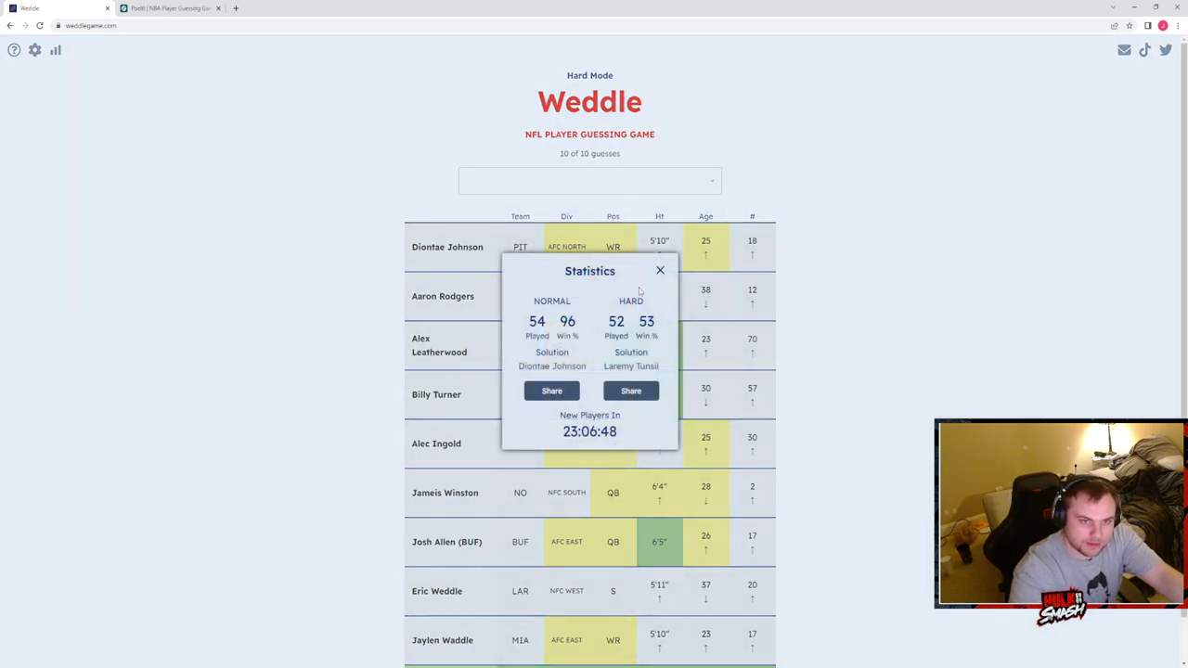
pyautogui.scroll(-1, 654, 391)
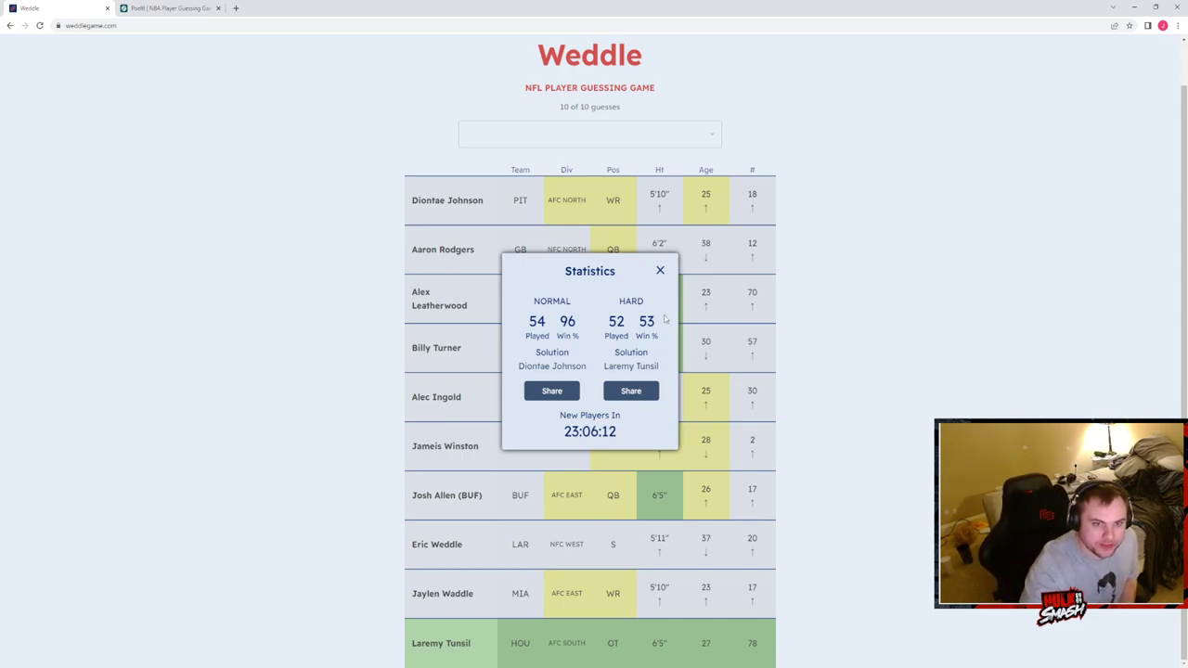
pyautogui.click(660, 271)
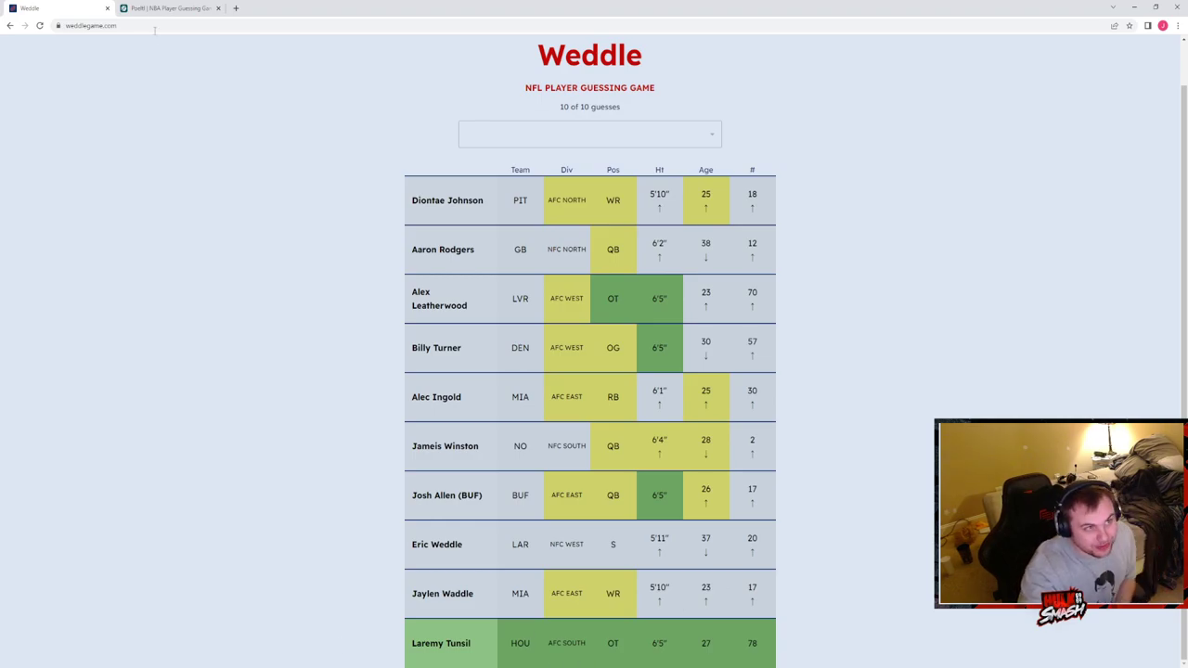
pyautogui.click(107, 7)
# Step: Back in Poeltl, enter OG Anunoby as the first guess
pyautogui.click(593, 222)
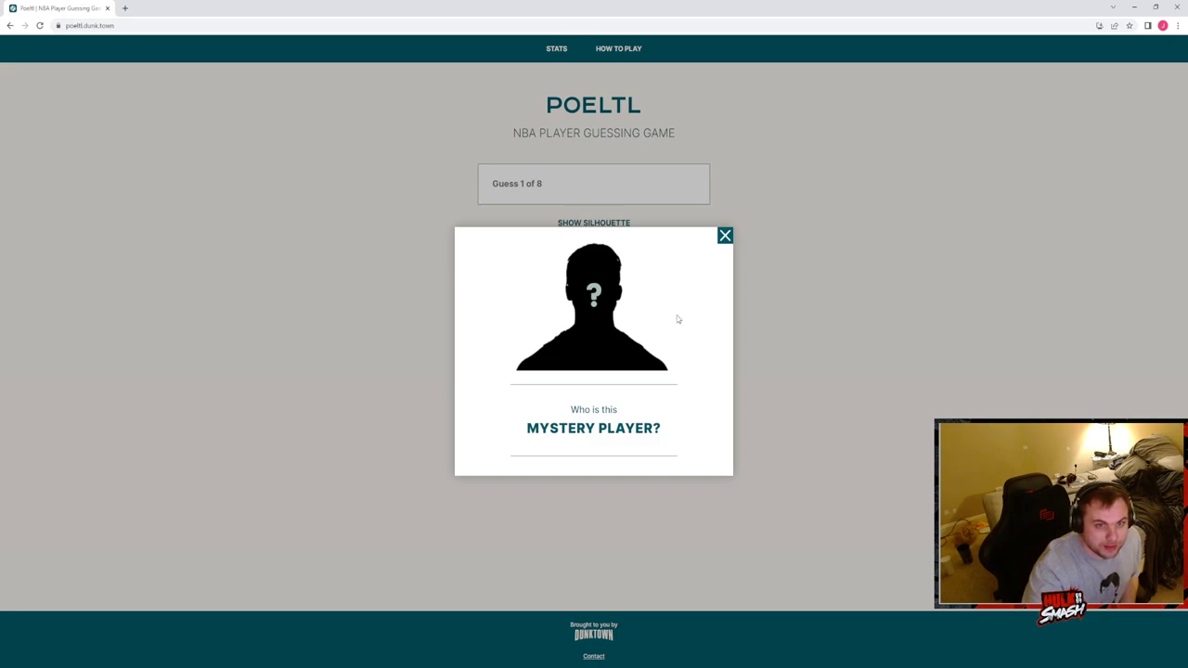
pyautogui.click(725, 236)
pyautogui.click(624, 190)
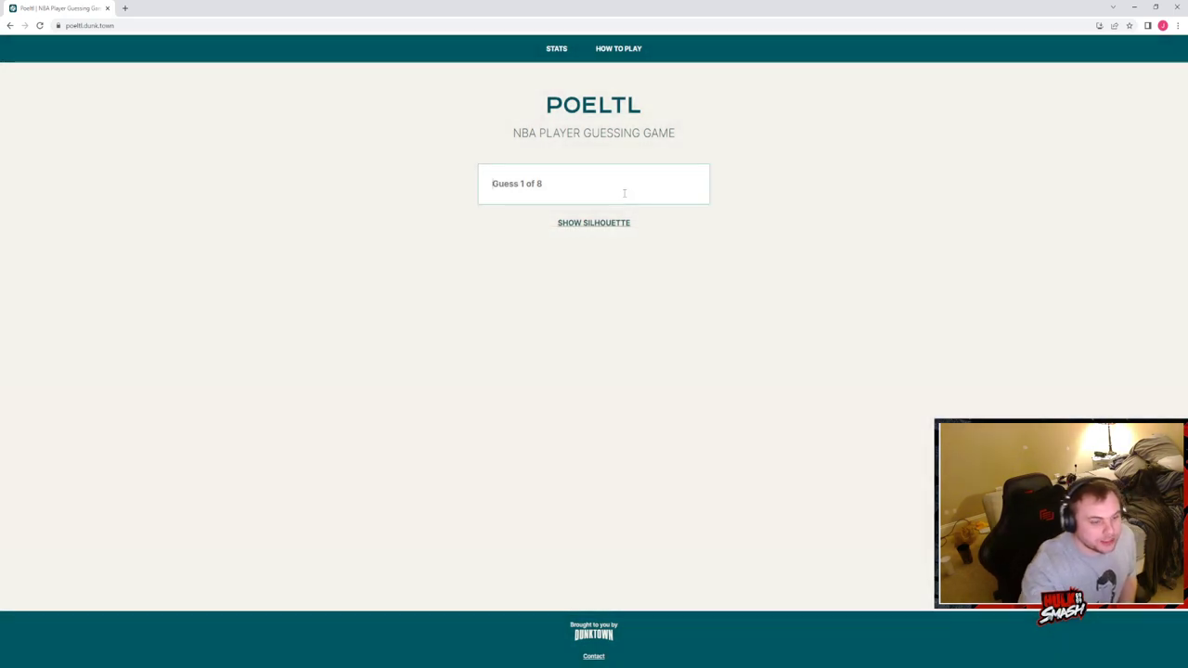
pyautogui.write('og')
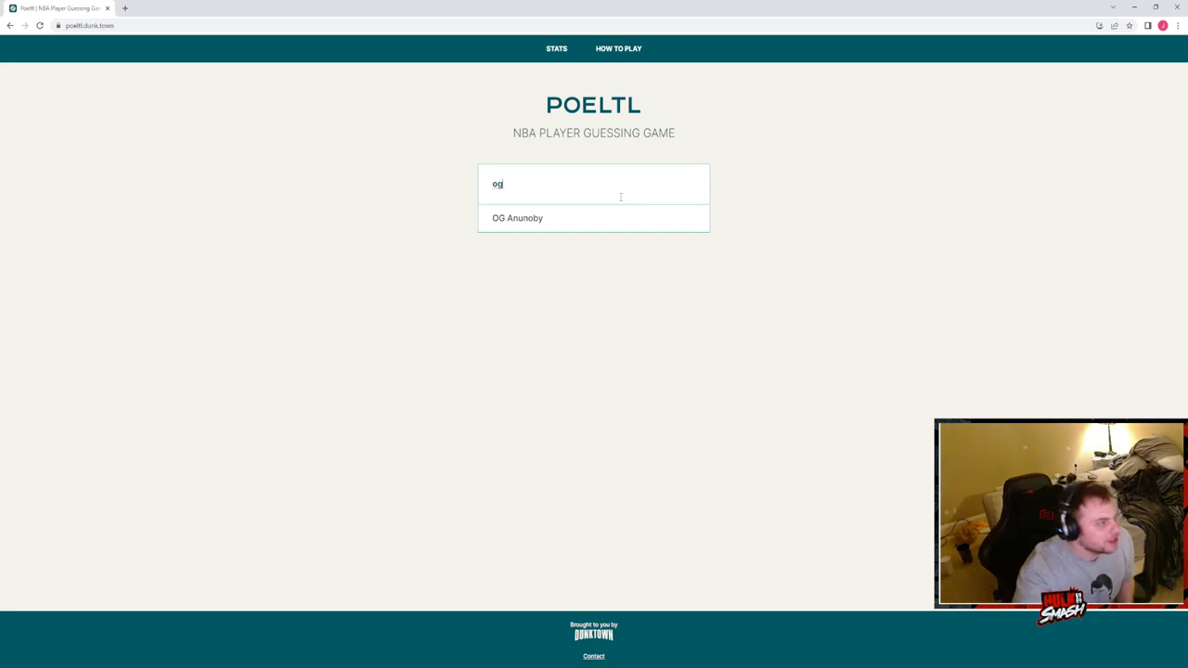
pyautogui.click(594, 219)
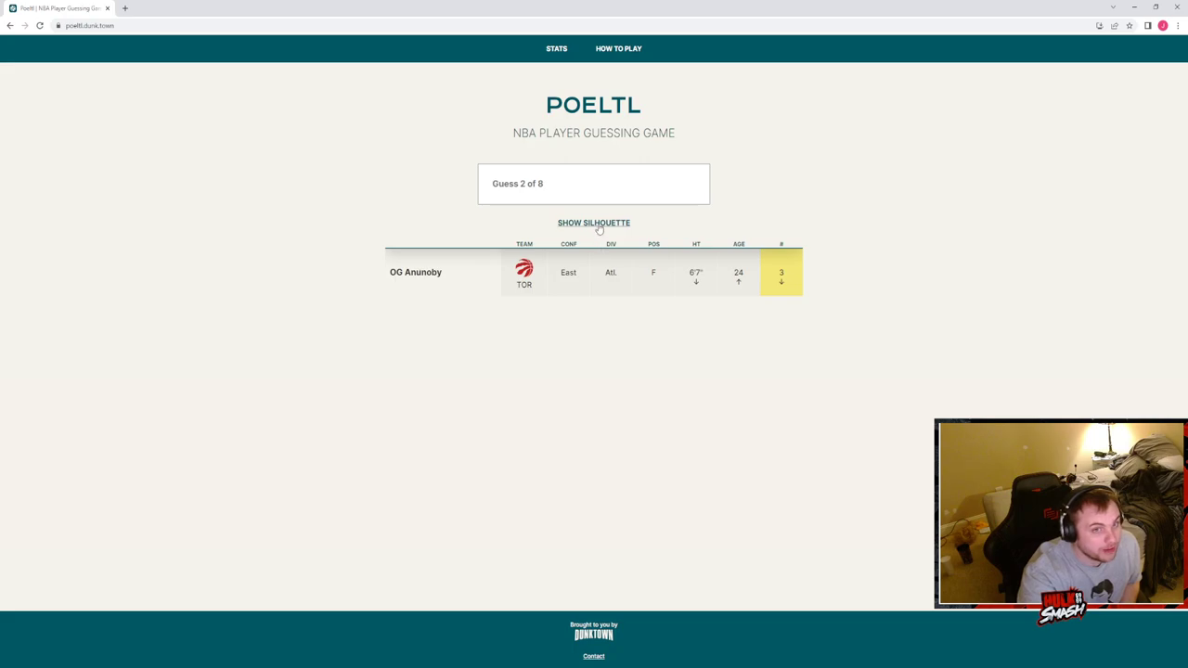
# Step: Check the mystery silhouette, then add Jordan Poole as the second guess
pyautogui.click(595, 227)
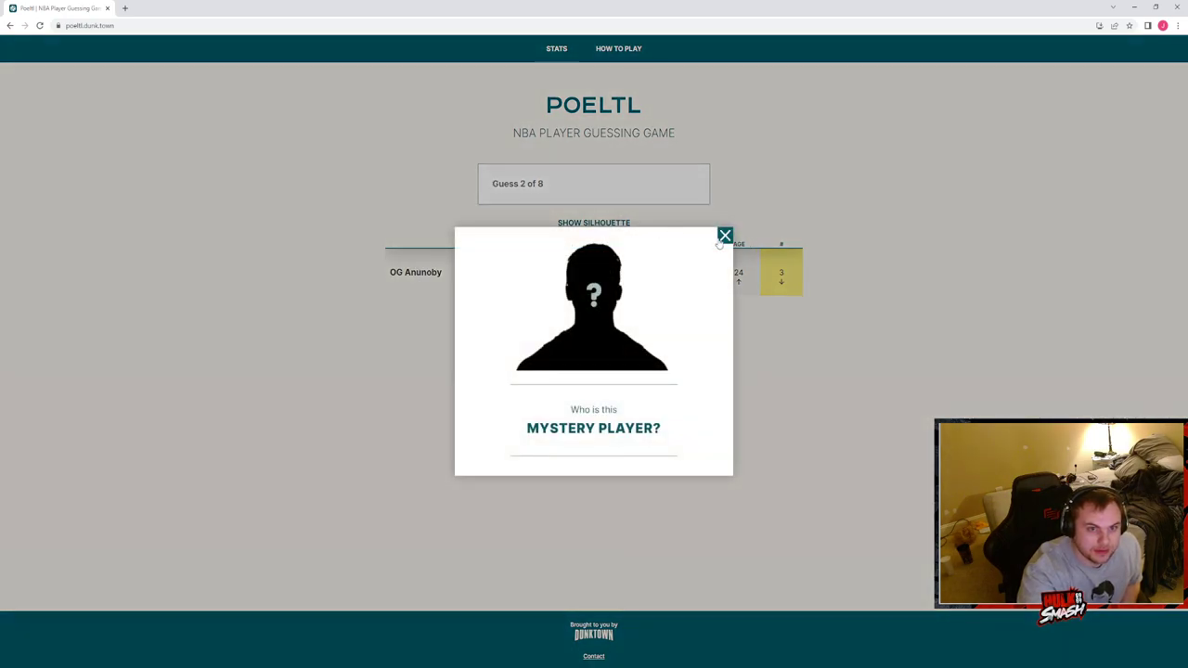
pyautogui.click(724, 236)
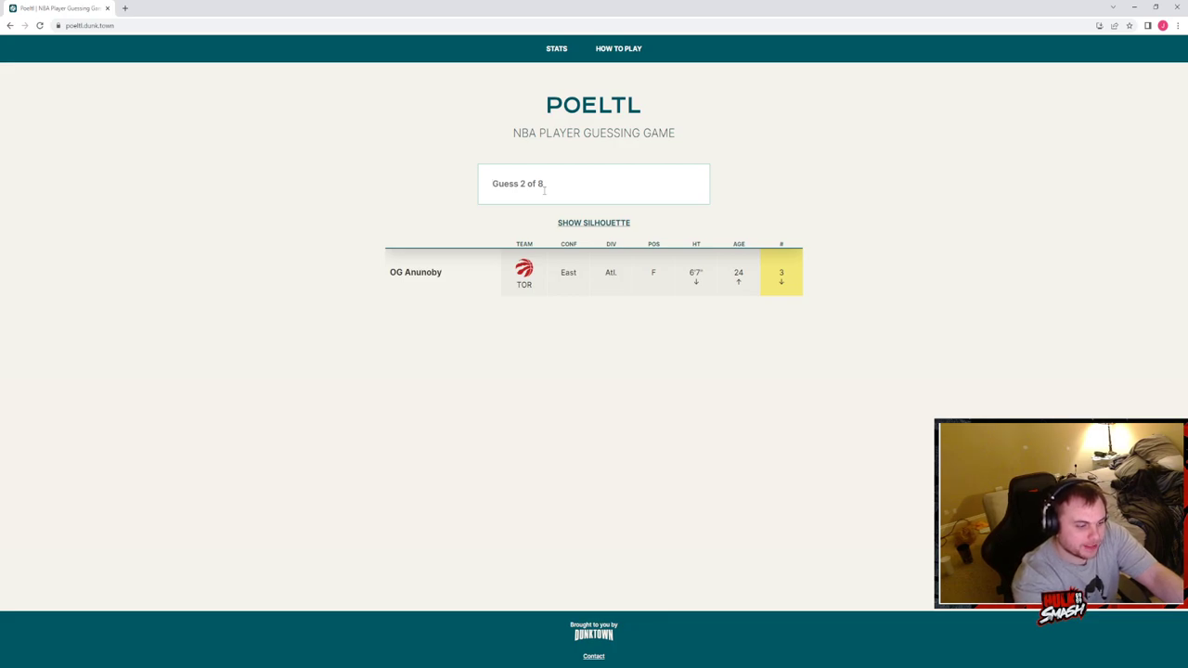
pyautogui.write('poole')
pyautogui.click(582, 218)
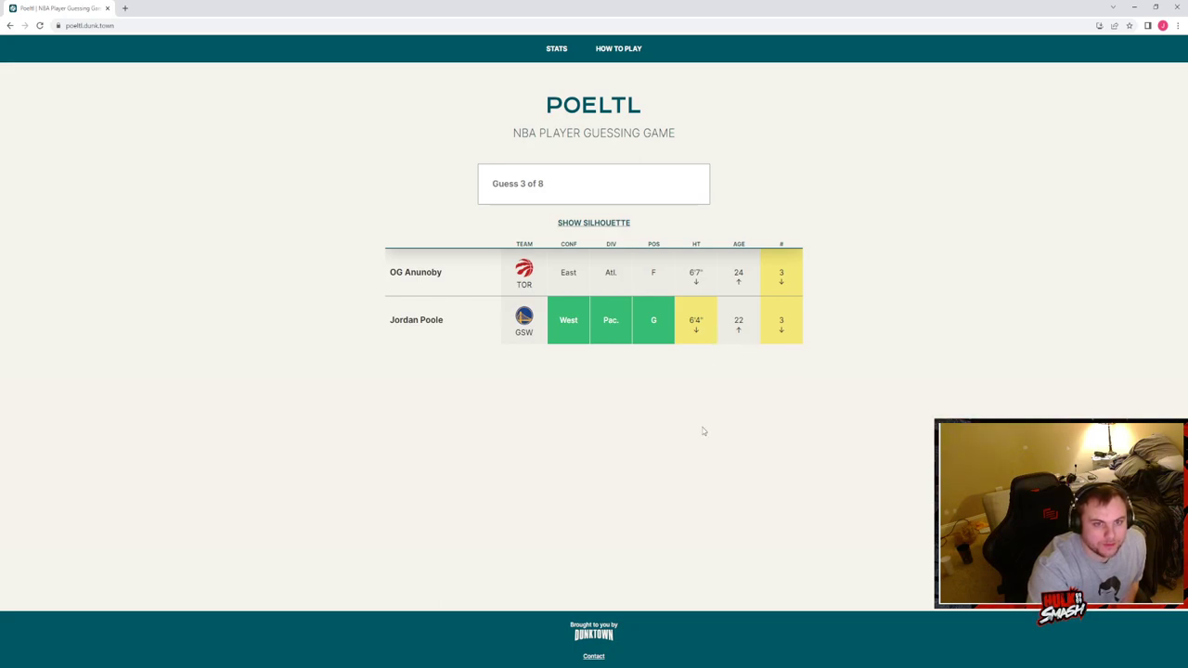
pyautogui.click(605, 222)
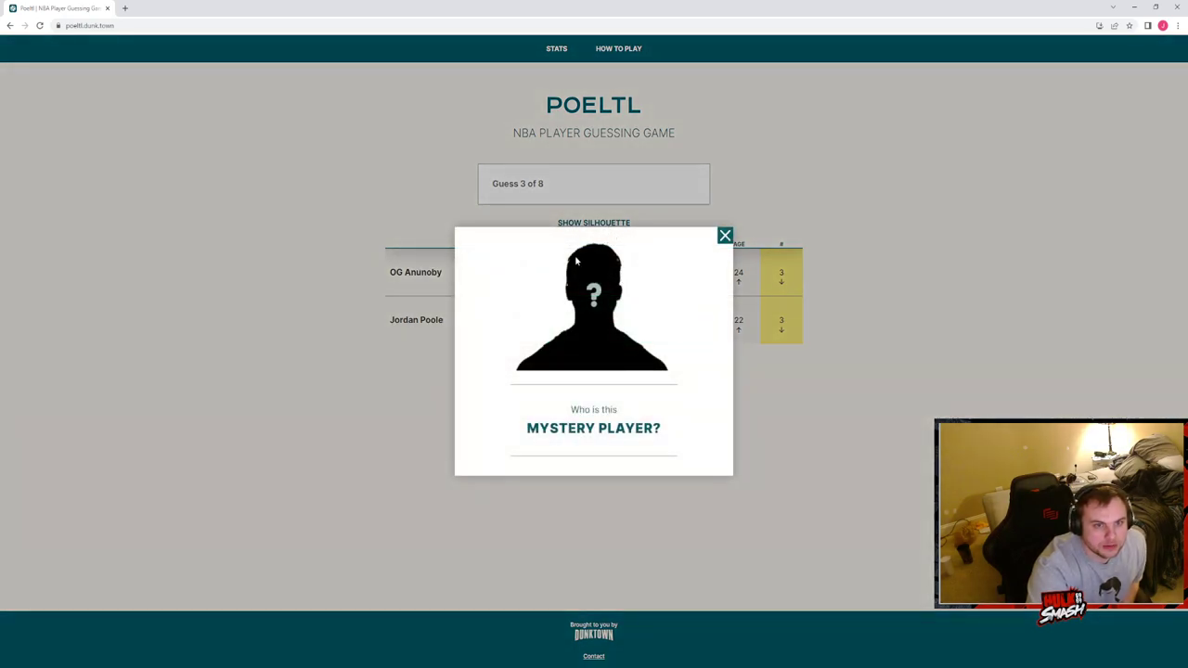
# Step: Guess Damian Lillard, then Rudy Gay, leaving the box ready for guess five
pyautogui.click(724, 236)
pyautogui.click(623, 182)
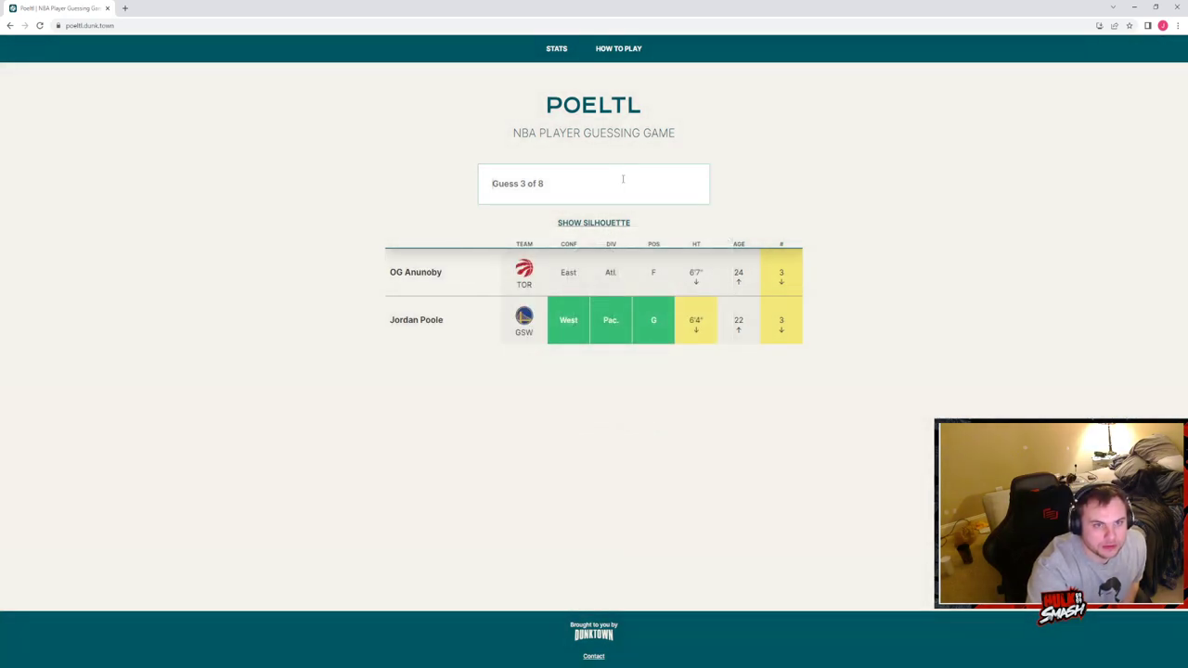
pyautogui.write('lill')
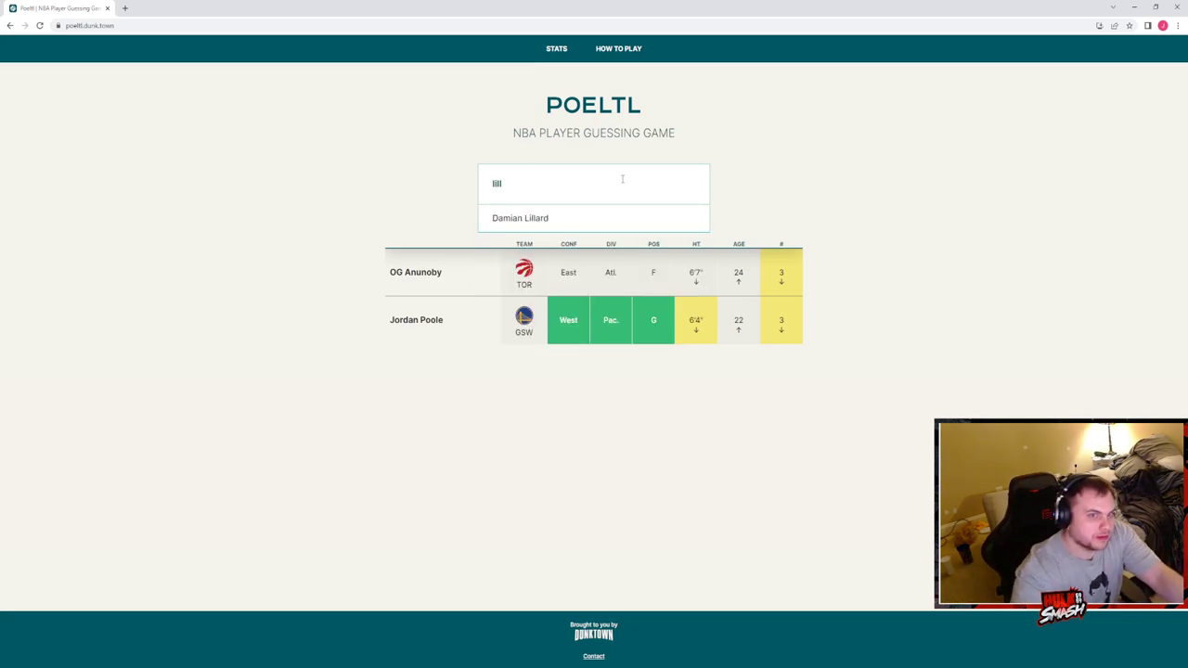
pyautogui.click(614, 220)
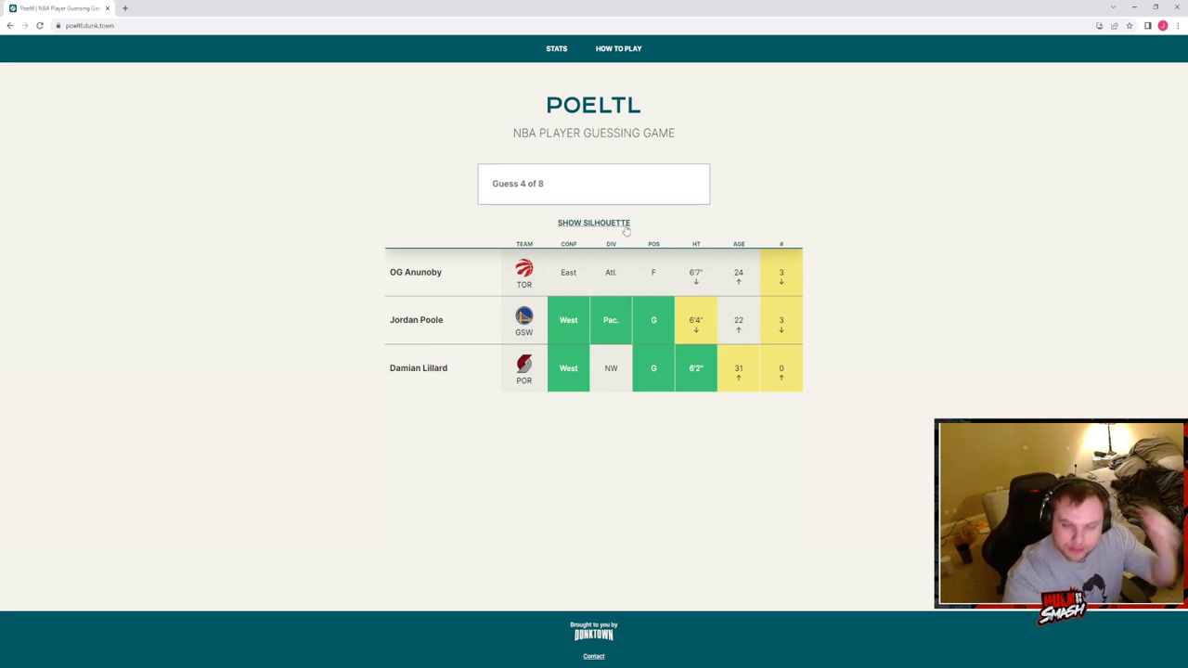
pyautogui.click(612, 182)
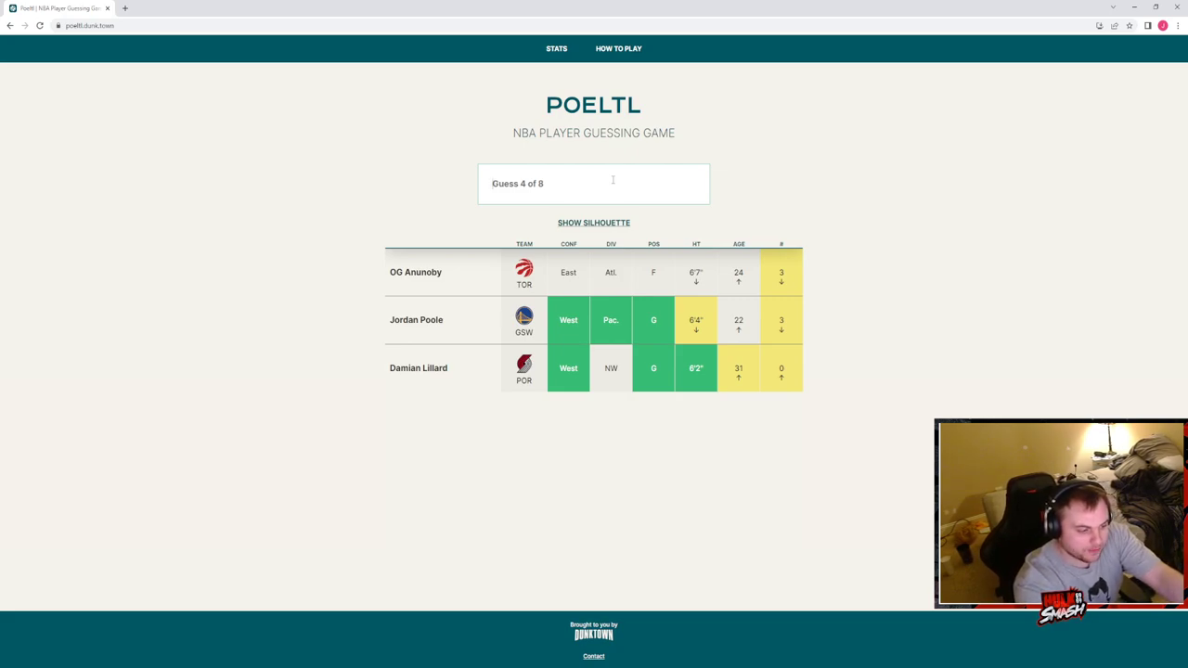
pyautogui.write('gay')
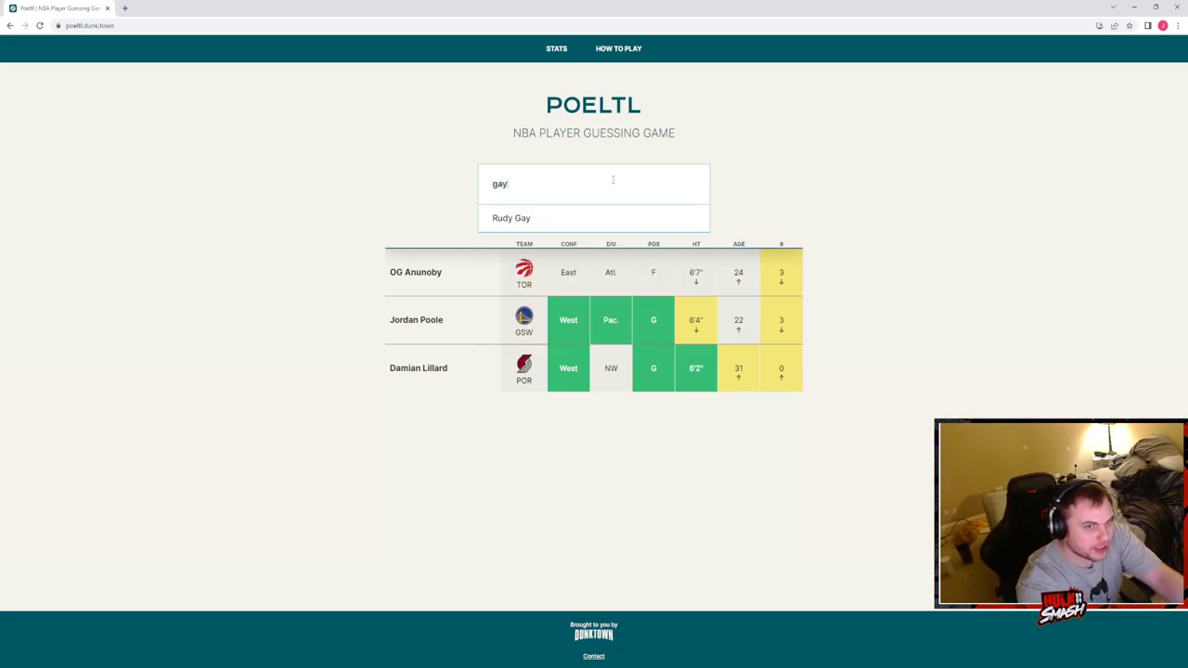
pyautogui.click(602, 216)
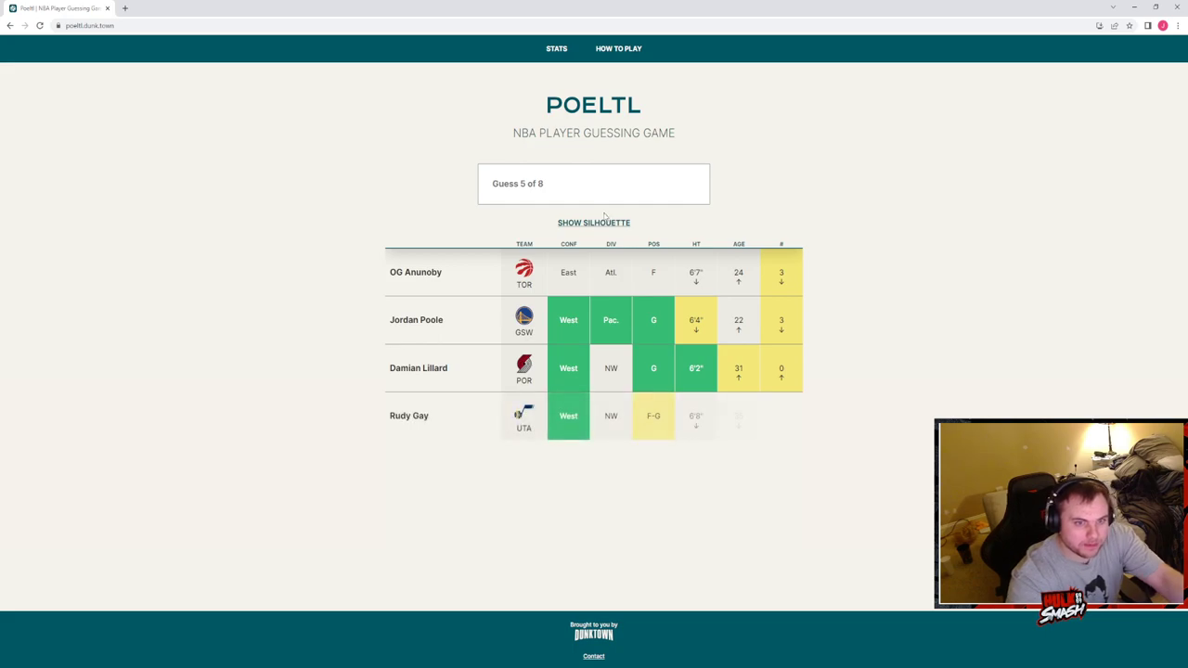
pyautogui.click(590, 188)
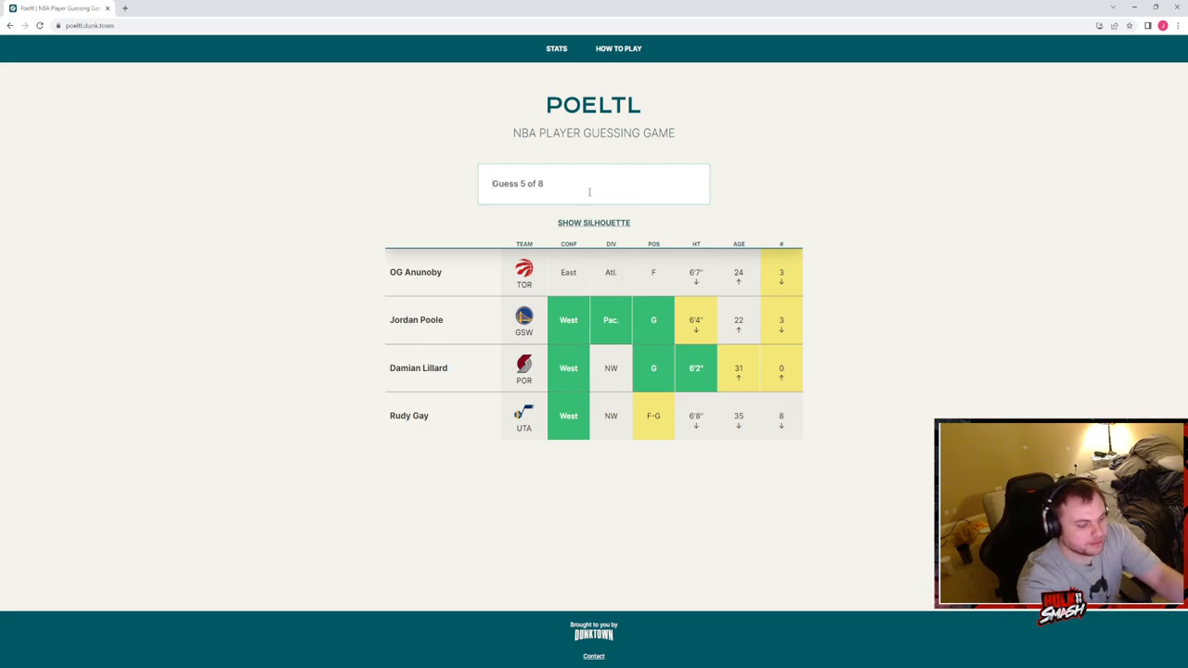
pyautogui.write('davis')
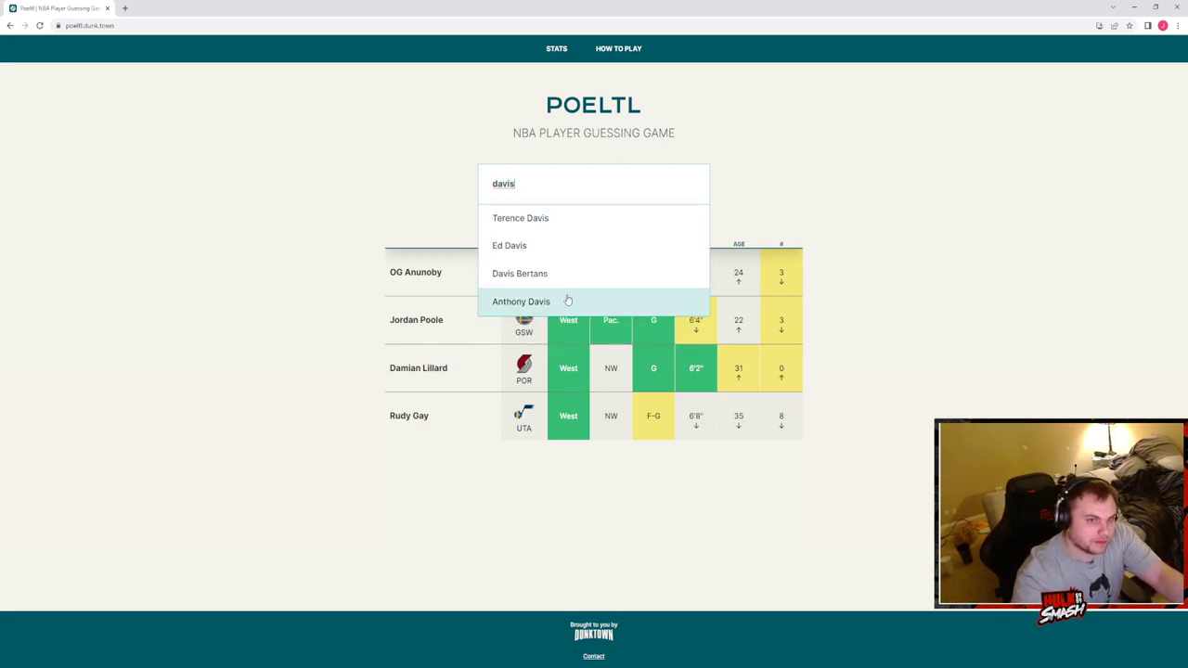
# Step: Guess Anthony Davis, Devin Booker and De'Aaron Fox, fixing a typo before Fox
pyautogui.click(521, 300)
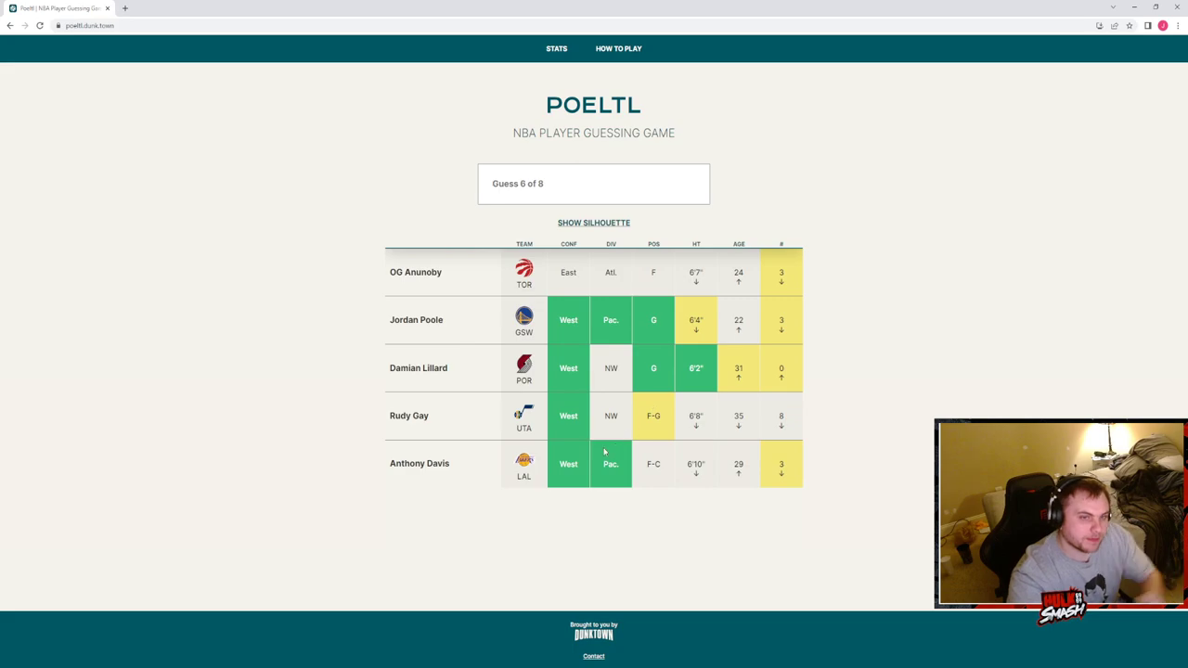
pyautogui.click(612, 222)
pyautogui.click(725, 236)
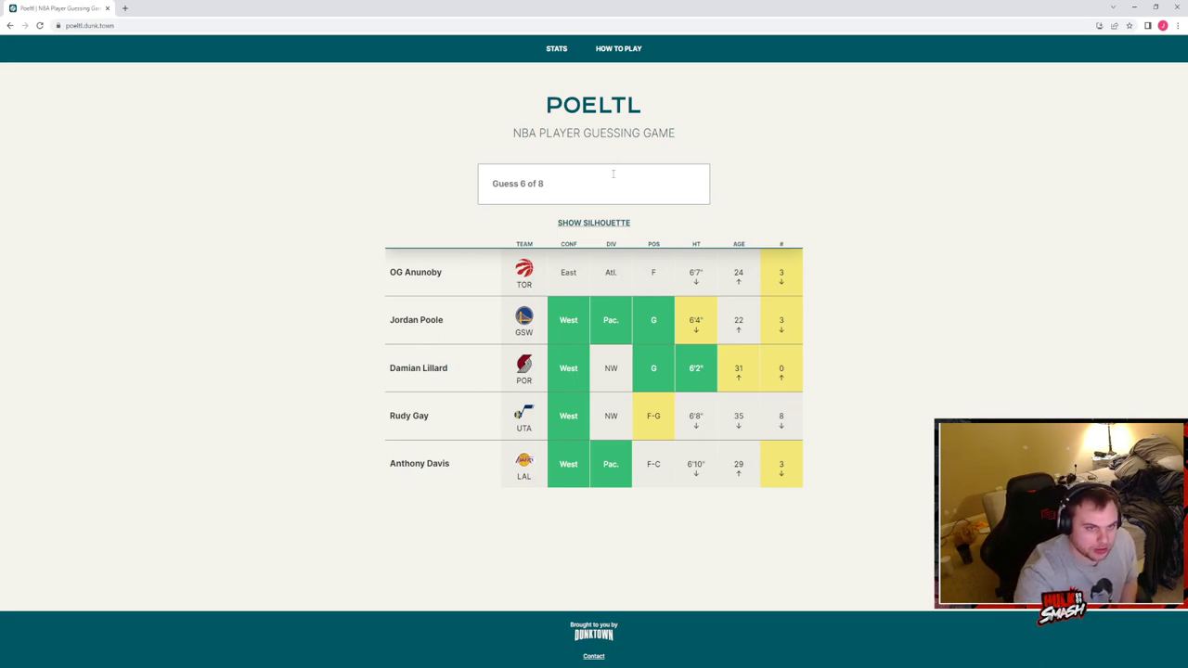
pyautogui.click(611, 174)
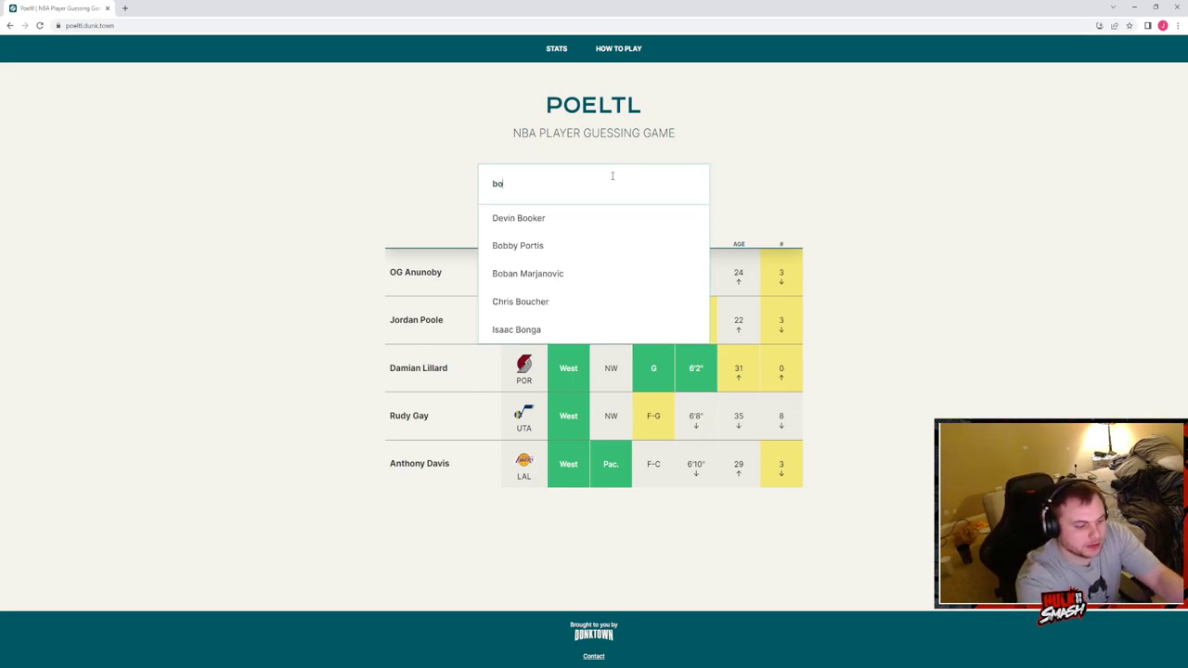
pyautogui.write('book')
pyautogui.click(593, 217)
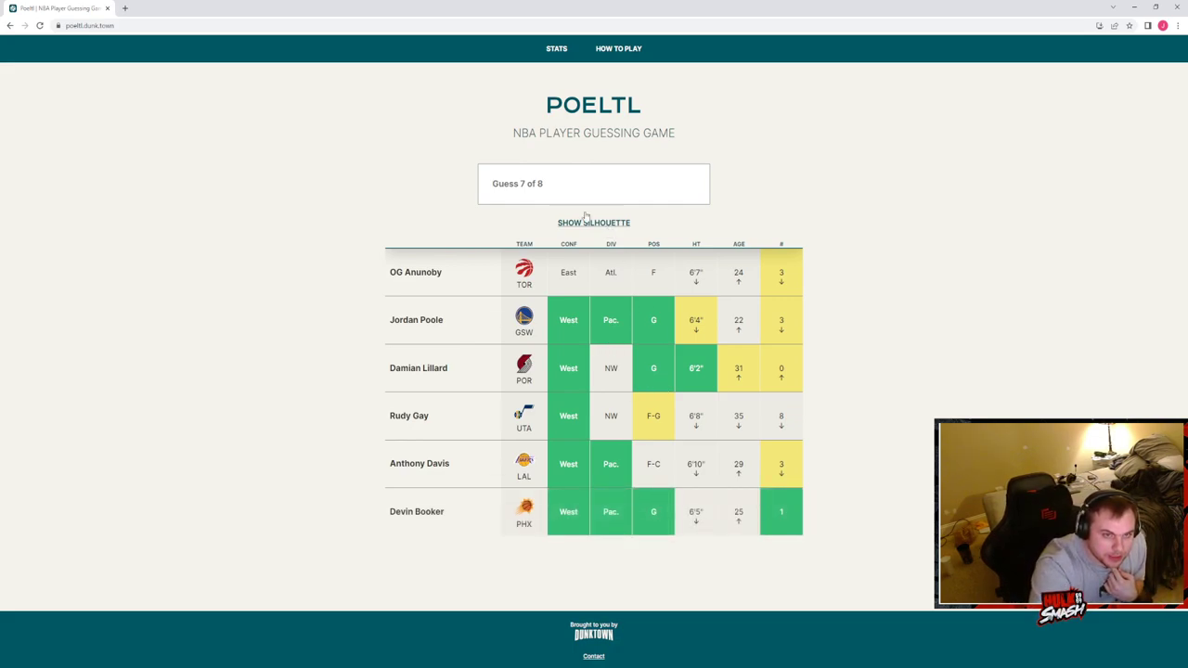
pyautogui.click(584, 183)
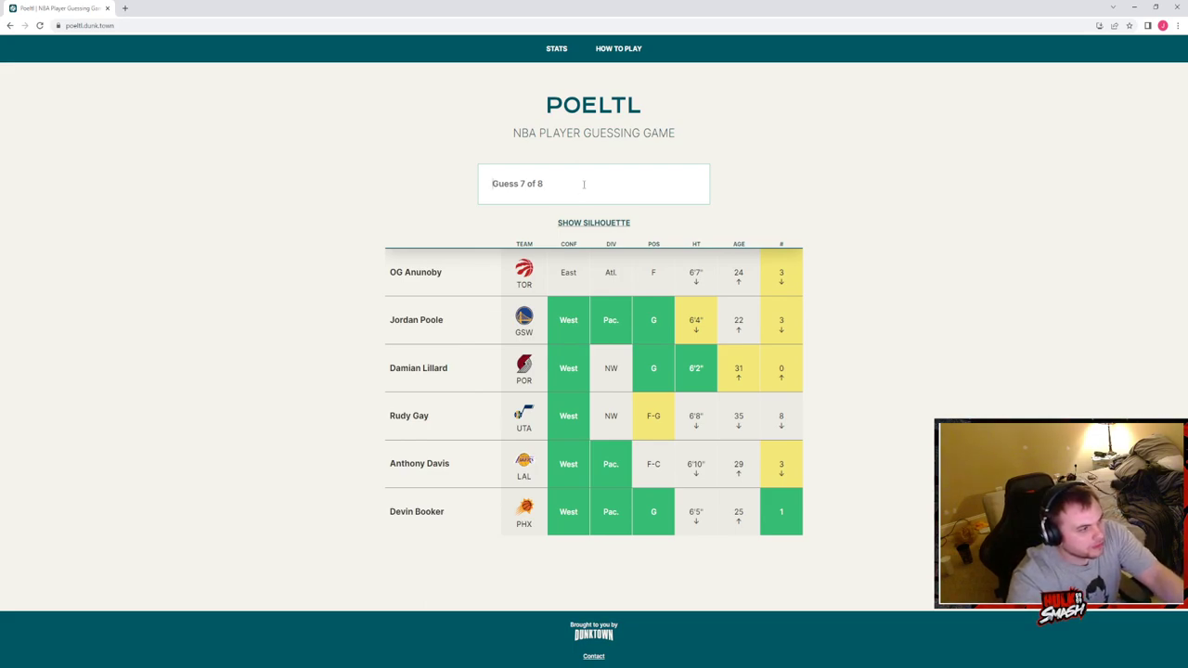
pyautogui.write('foxx')
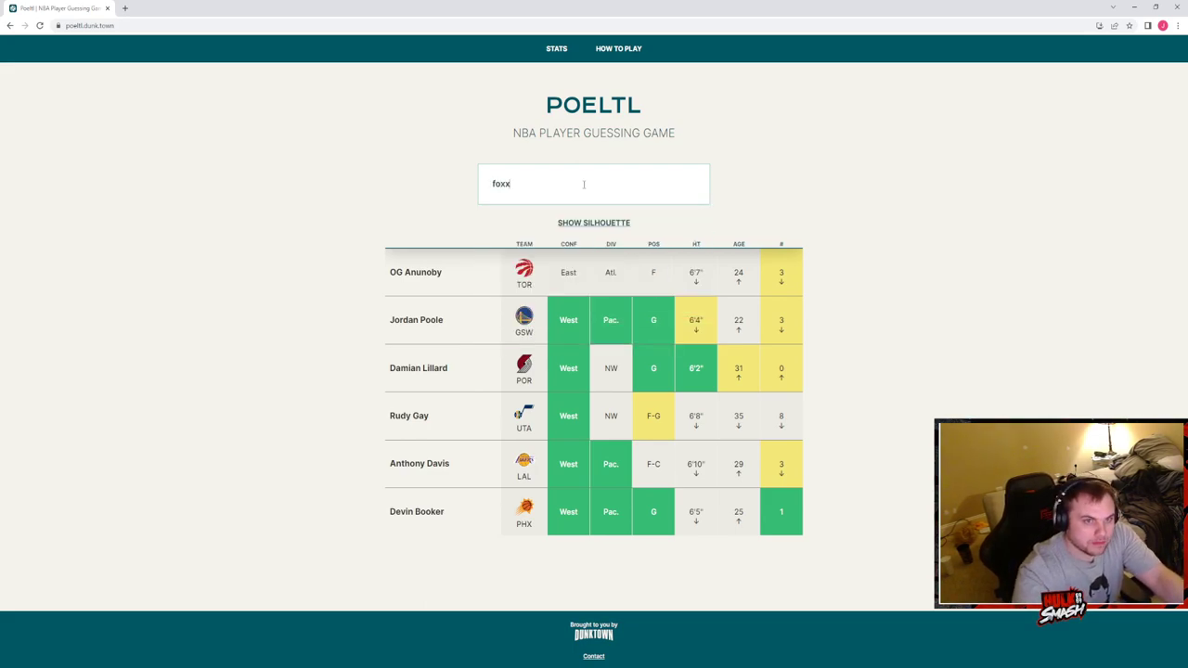
pyautogui.press('BackSpace')
pyautogui.click(594, 217)
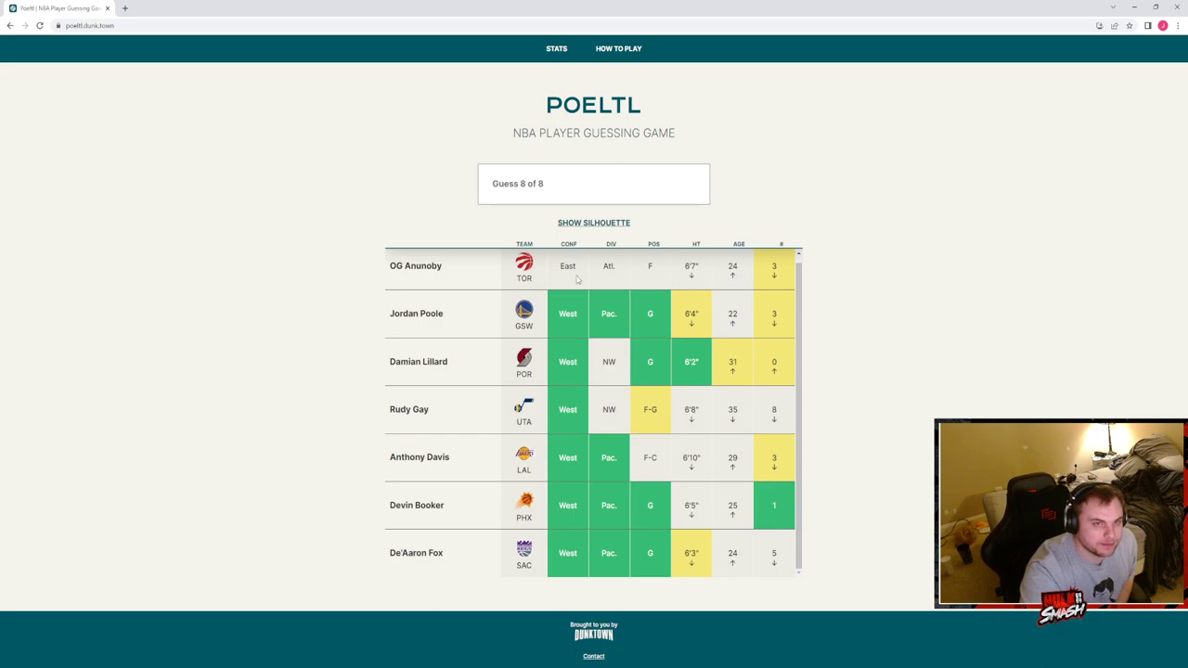
pyautogui.click(576, 183)
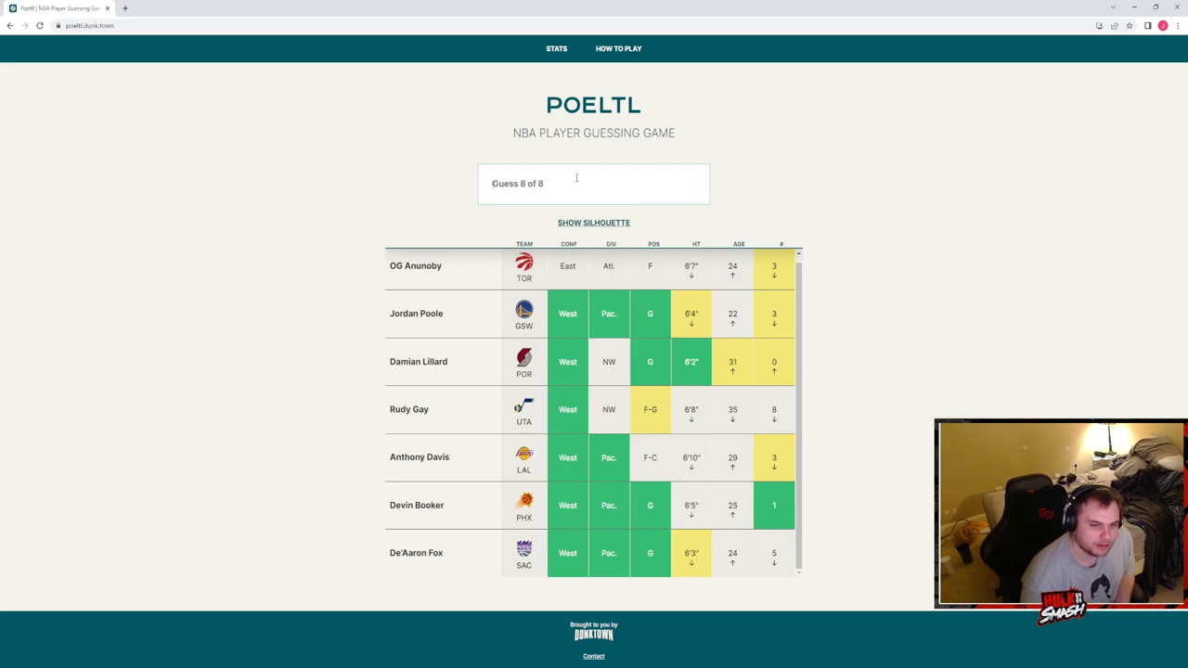
pyautogui.click(593, 222)
pyautogui.click(726, 236)
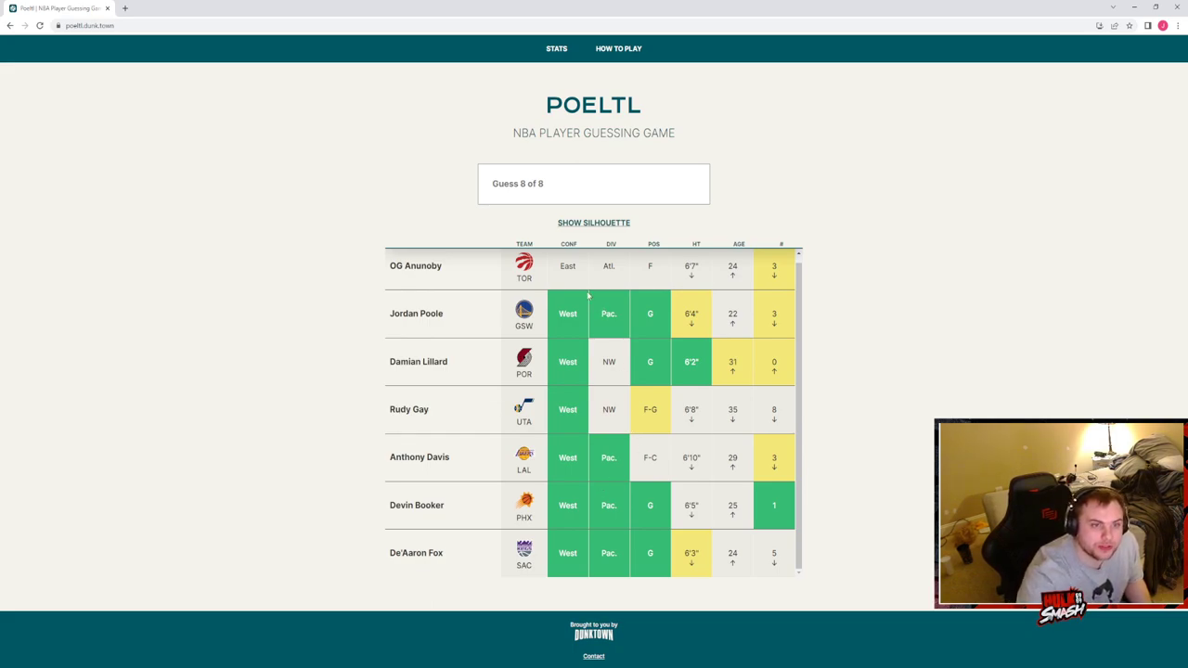
pyautogui.click(594, 222)
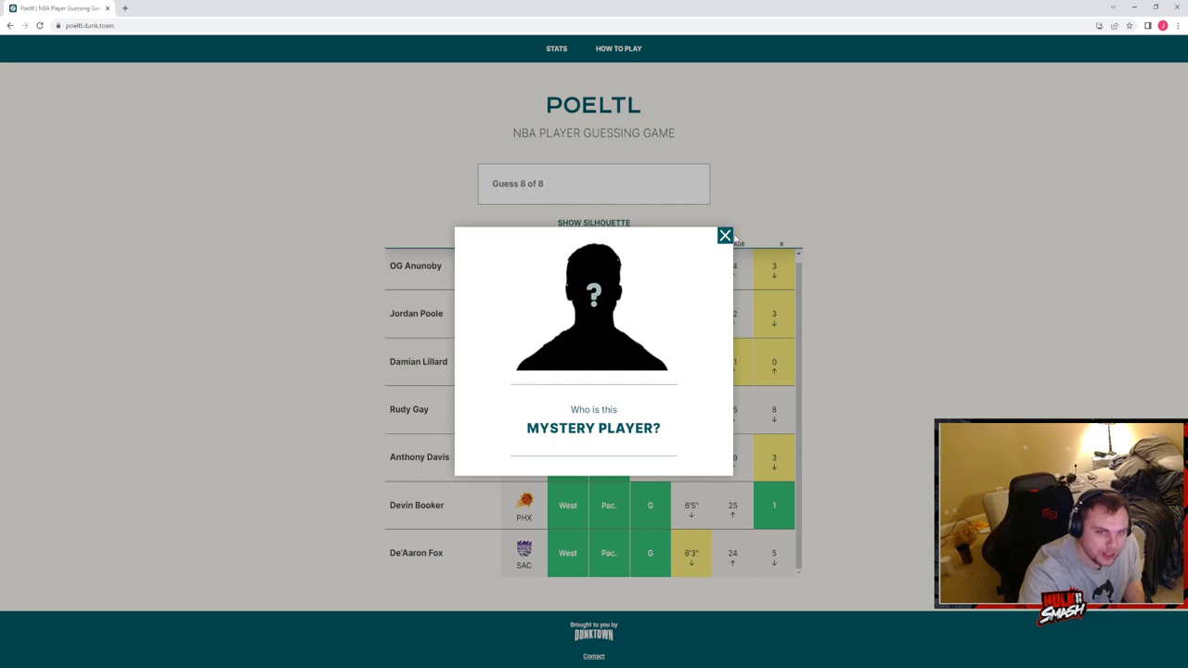
pyautogui.click(725, 236)
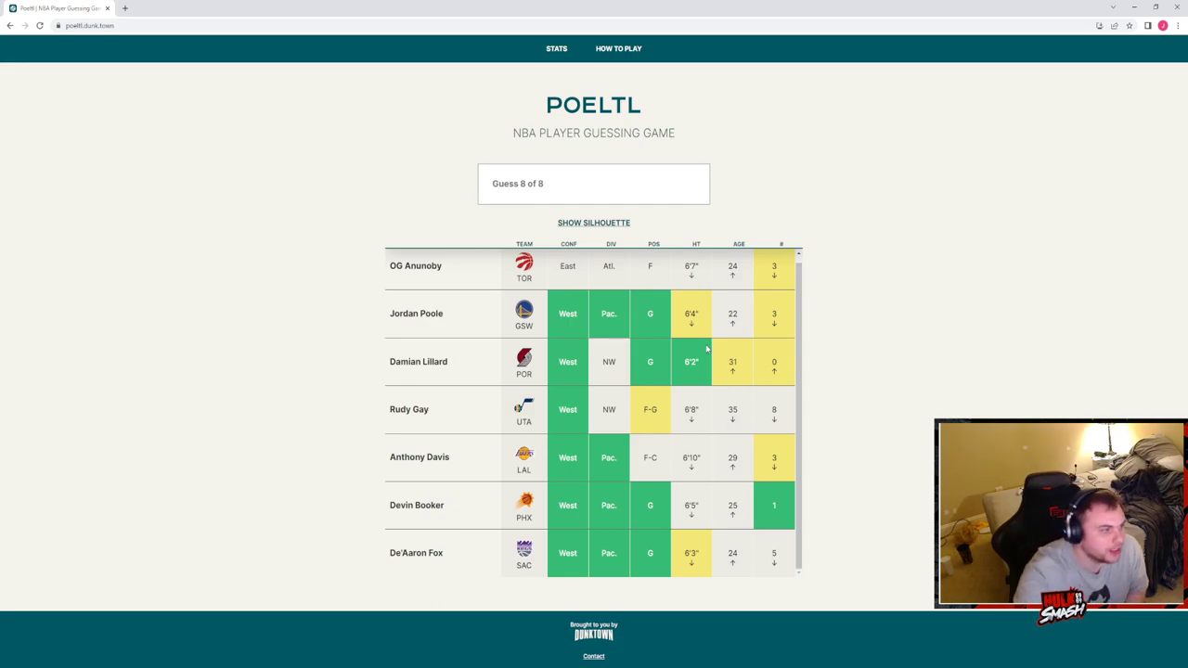
pyautogui.click(588, 222)
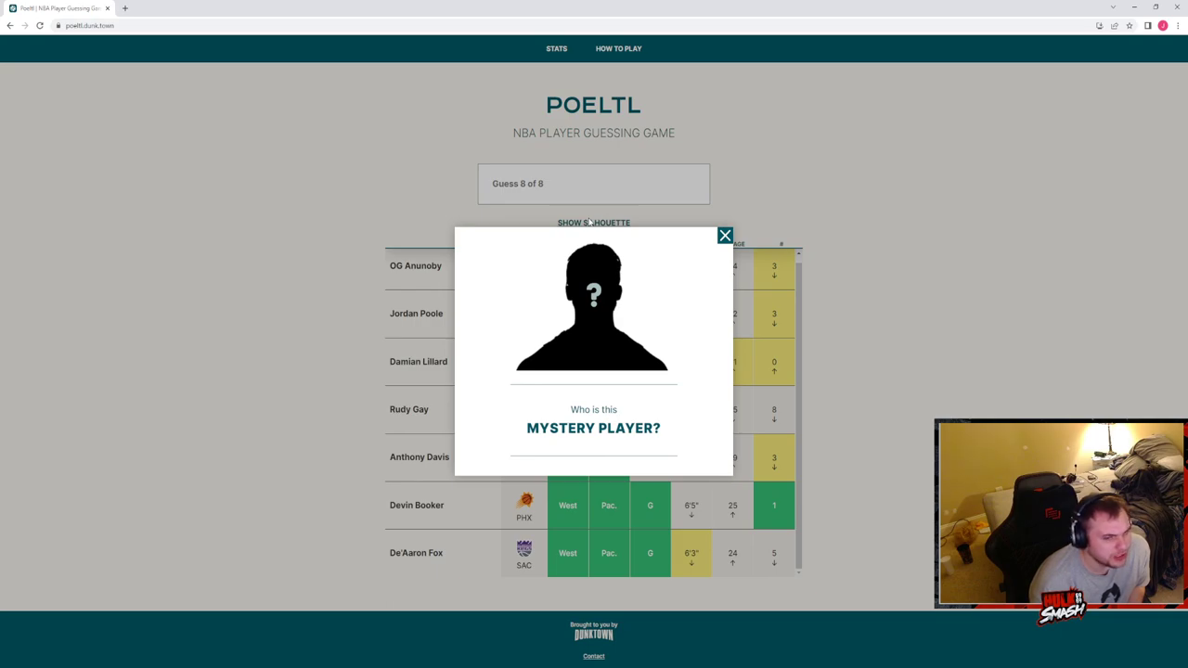
pyautogui.click(725, 234)
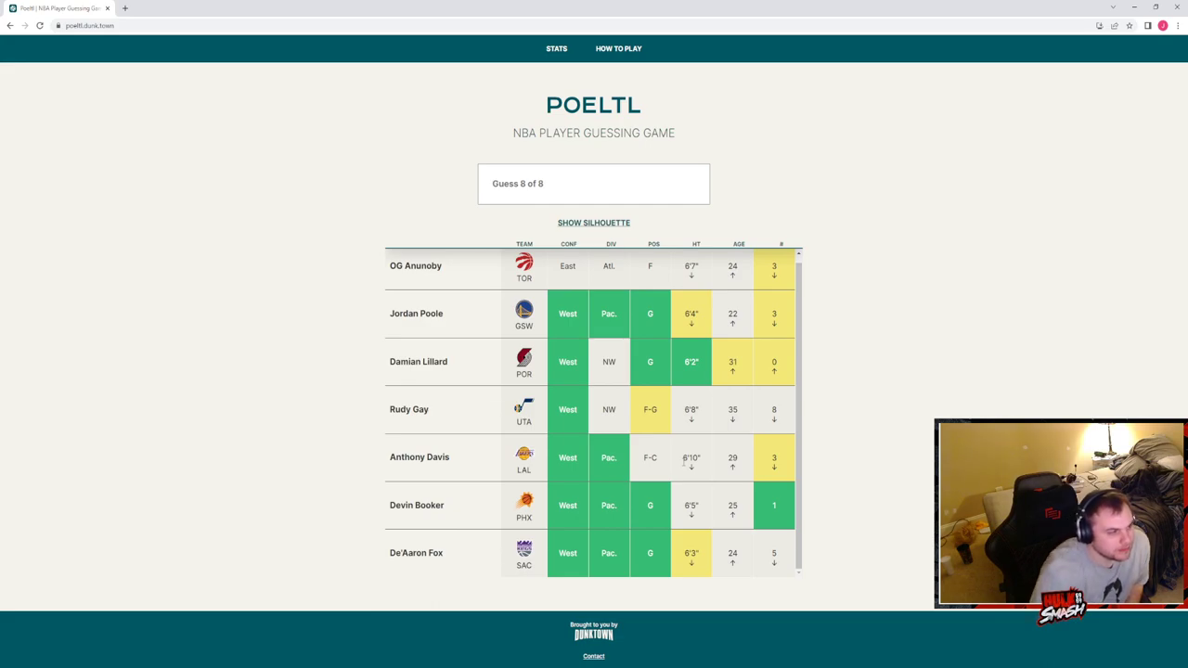
pyautogui.click(591, 228)
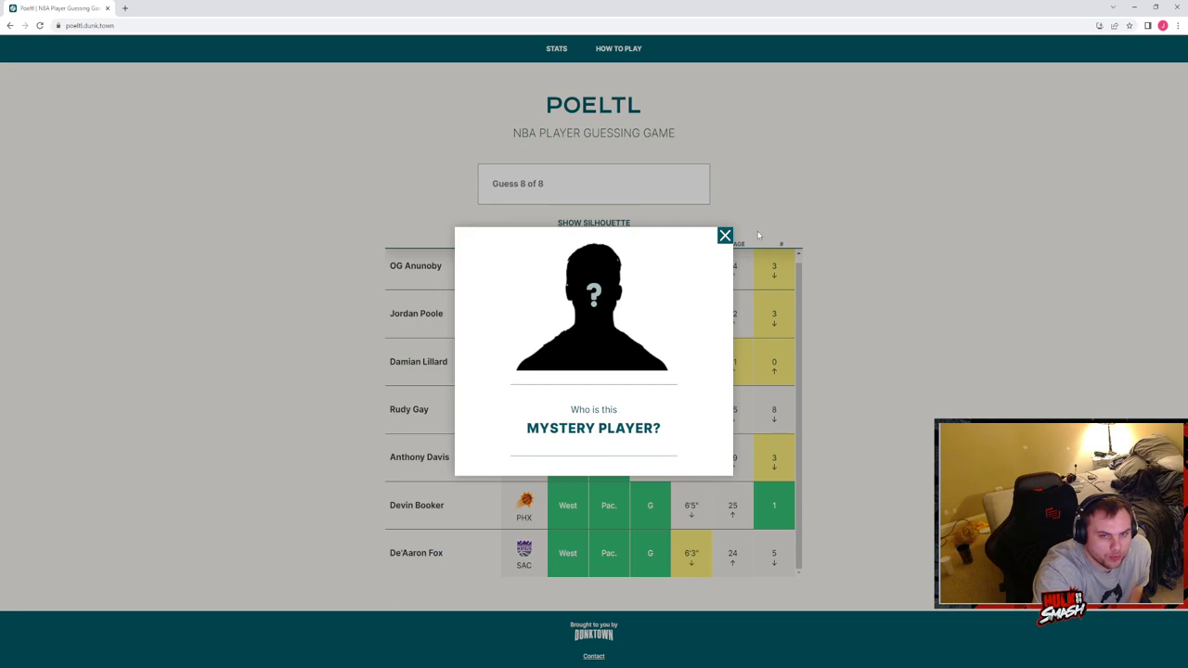
pyautogui.click(725, 235)
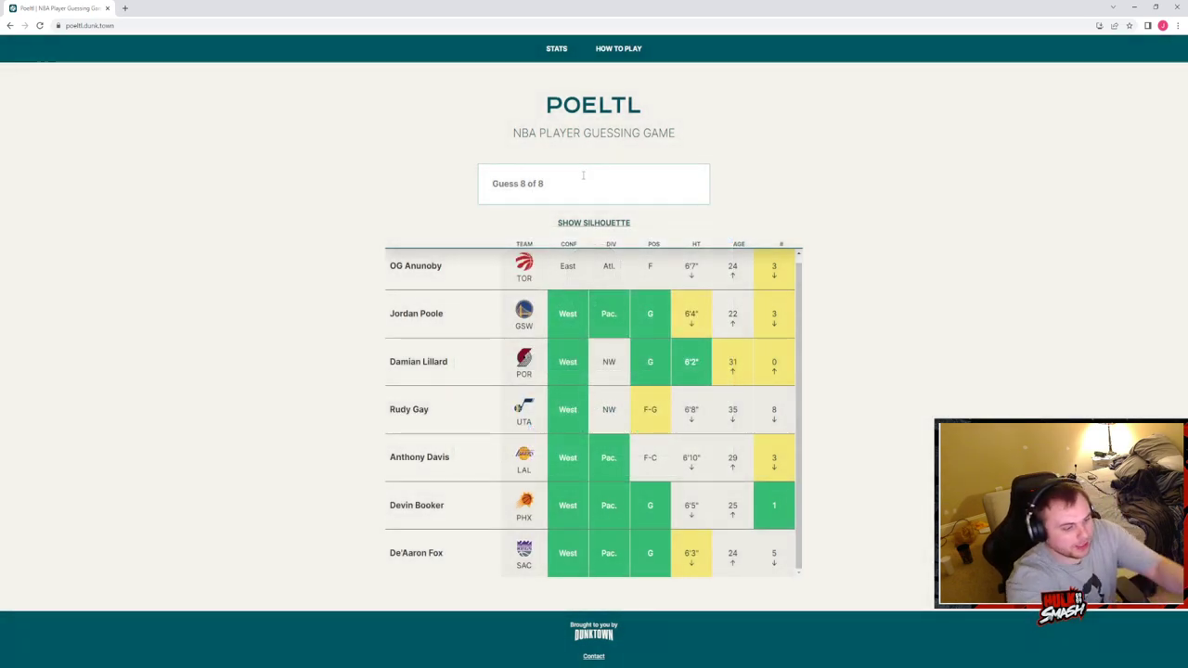
pyautogui.write('brun')
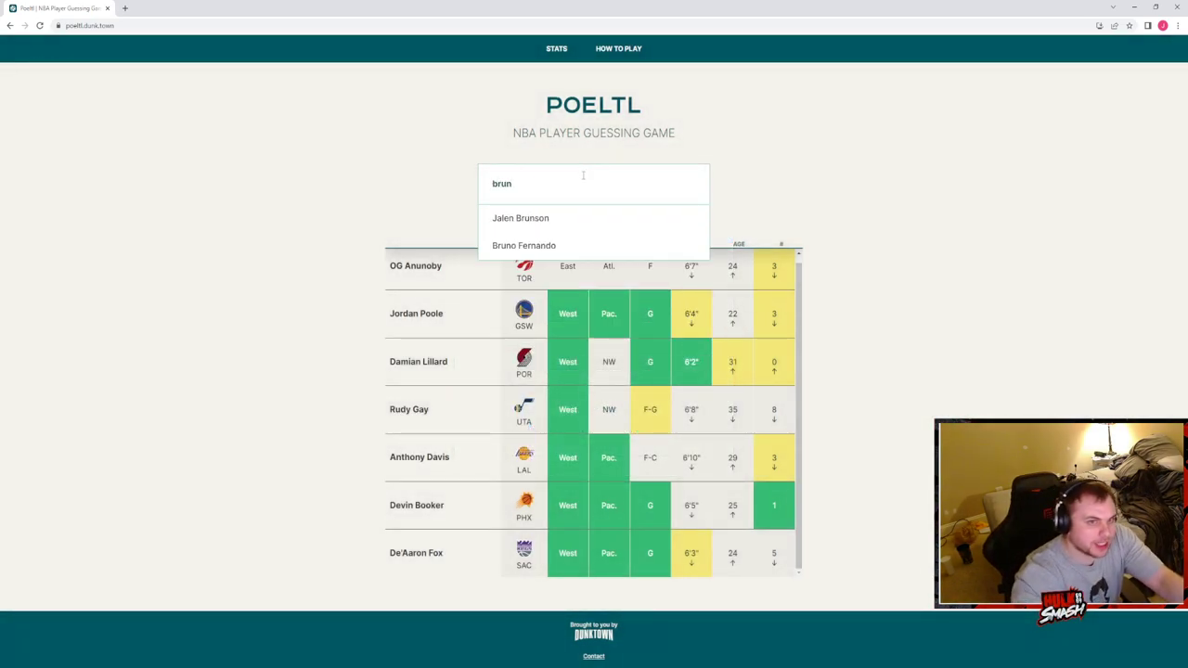
# Step: Submit Jalen Brunson as the eighth guess and close the Reggie Jackson Game Over modal
pyautogui.click(521, 217)
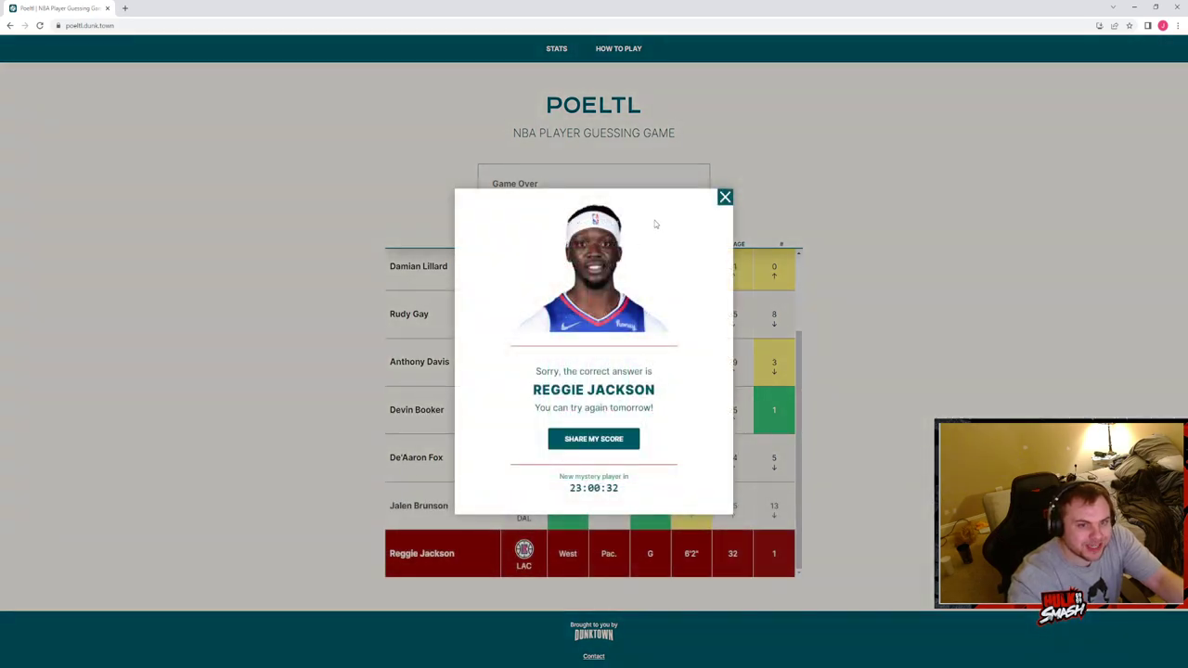
pyautogui.click(725, 197)
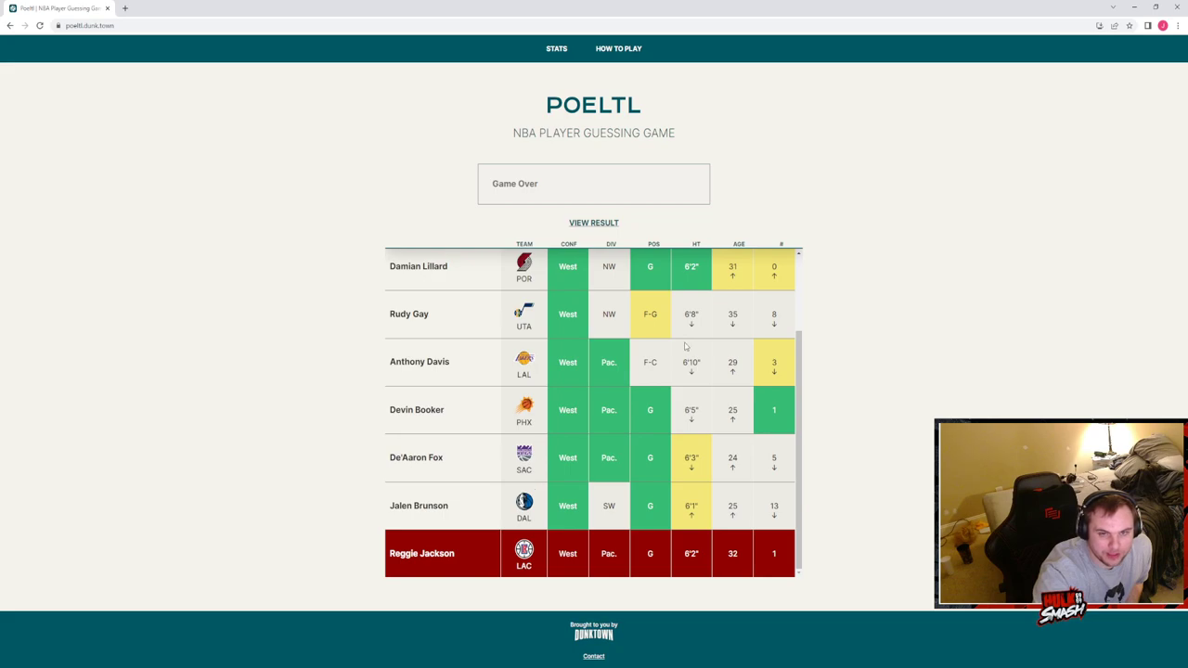